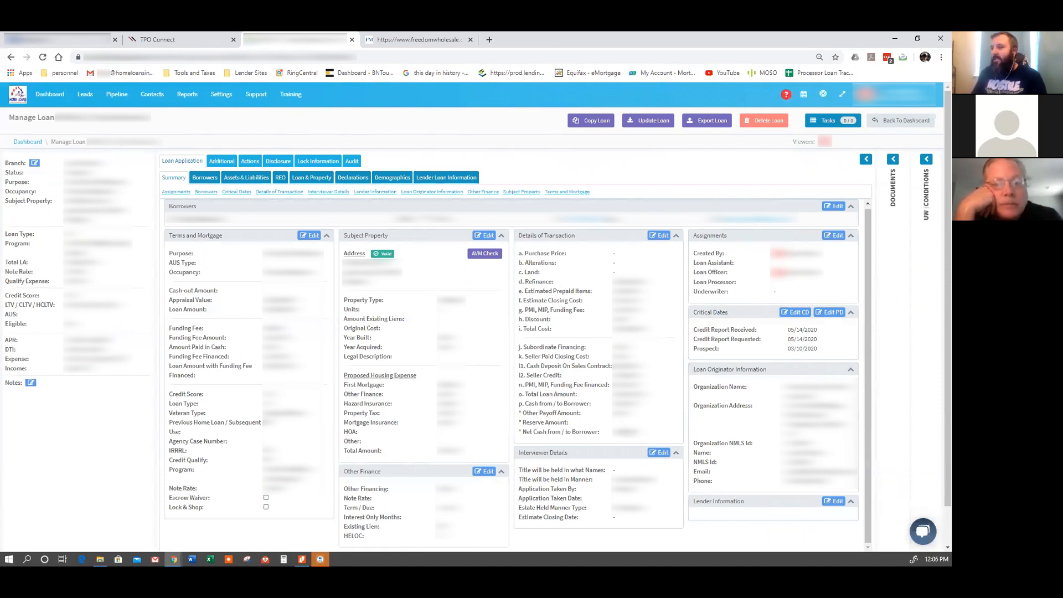
Export the LendingPad loan as an Fnm32 file and locate it in File Explorer.
{"action": "left_click", "coordinate": [709, 123]}
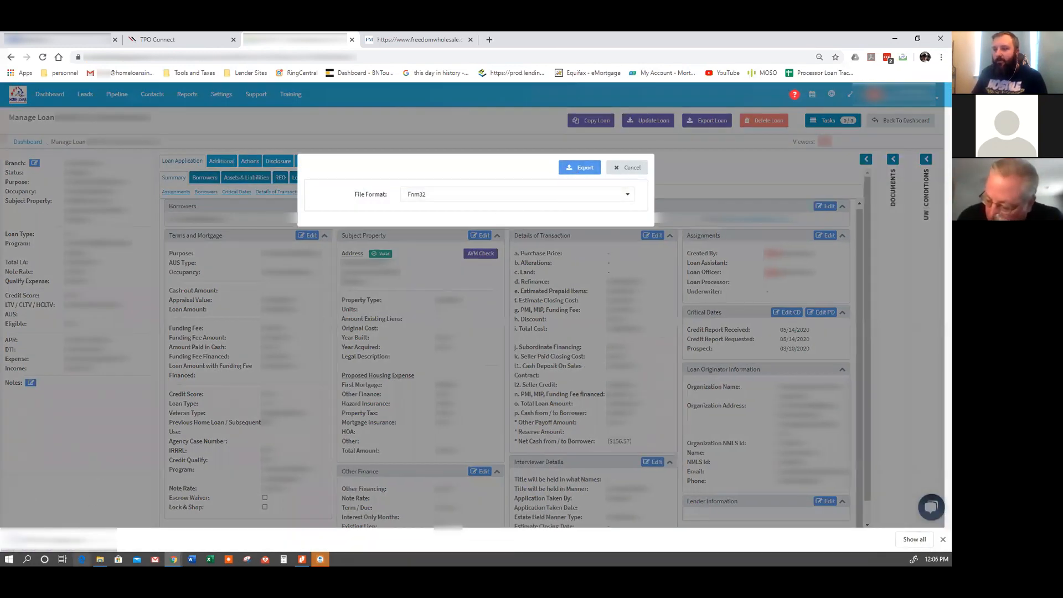
{"action": "left_click", "coordinate": [100, 559]}
{"action": "scroll", "coordinate": [316, 278], "scroll_direction": "up", "scroll_amount": 4}
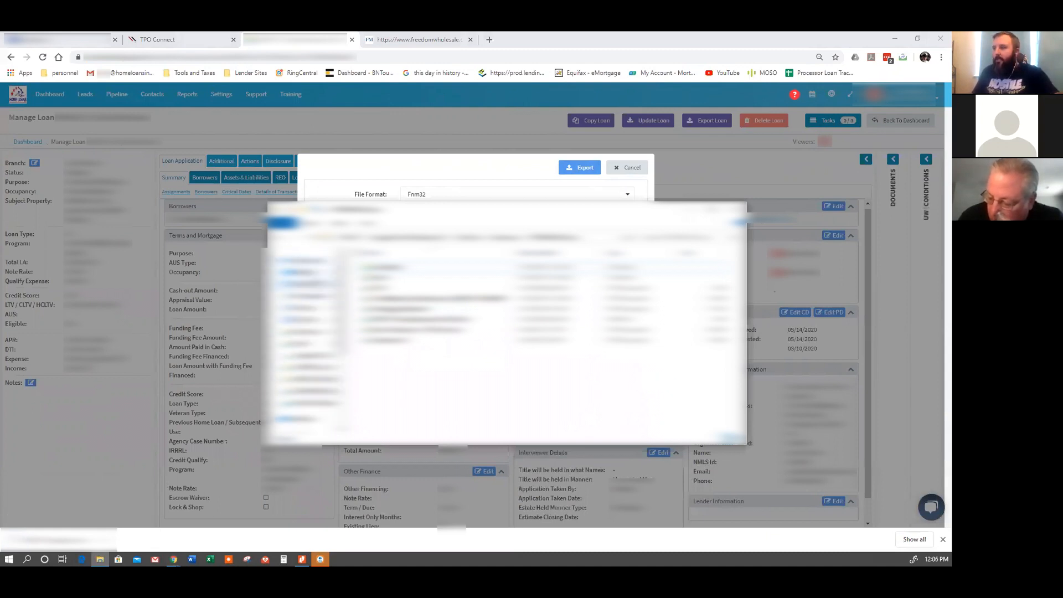
{"action": "left_click", "coordinate": [304, 285]}
Paste the Fnm32 file into the destination folder, replacing the existing copy.
{"action": "left_click_drag", "start_coordinate": [391, 283], "coordinate": [311, 355]}
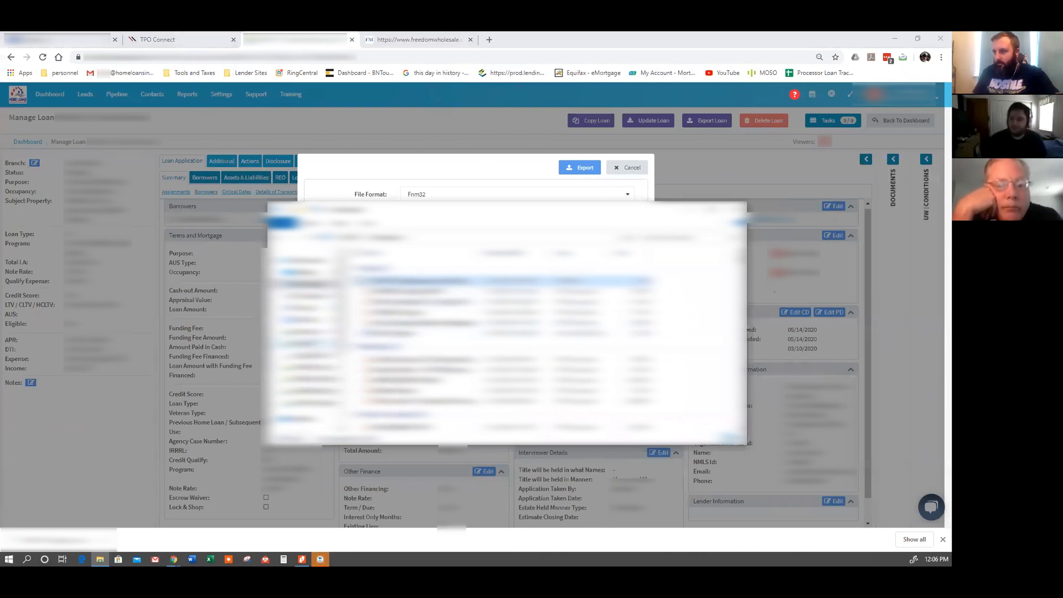
{"action": "left_click", "coordinate": [314, 392]}
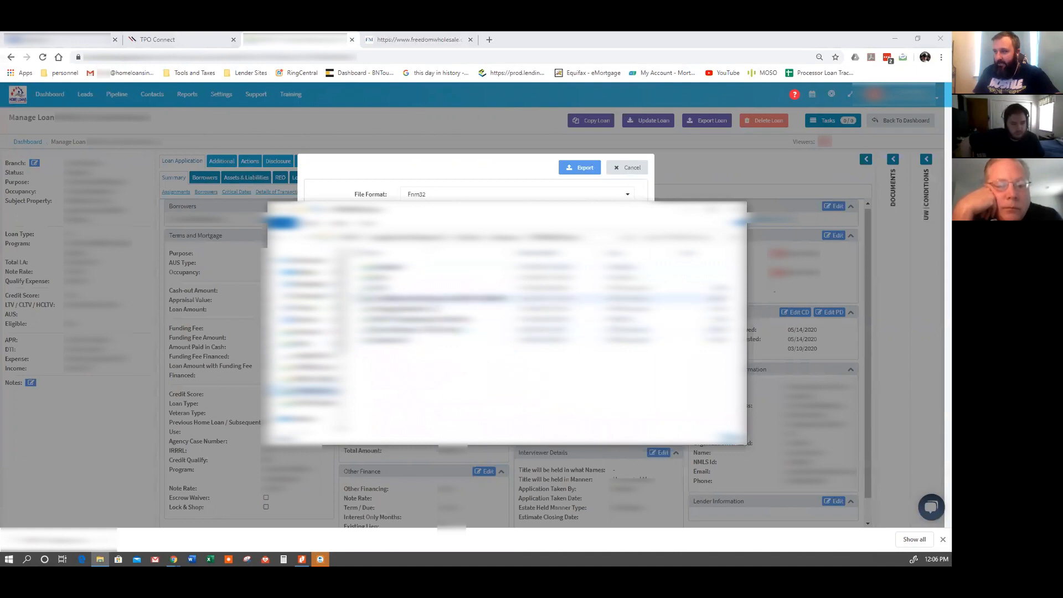
{"action": "right_click", "coordinate": [406, 351]}
{"action": "left_click", "coordinate": [363, 419]}
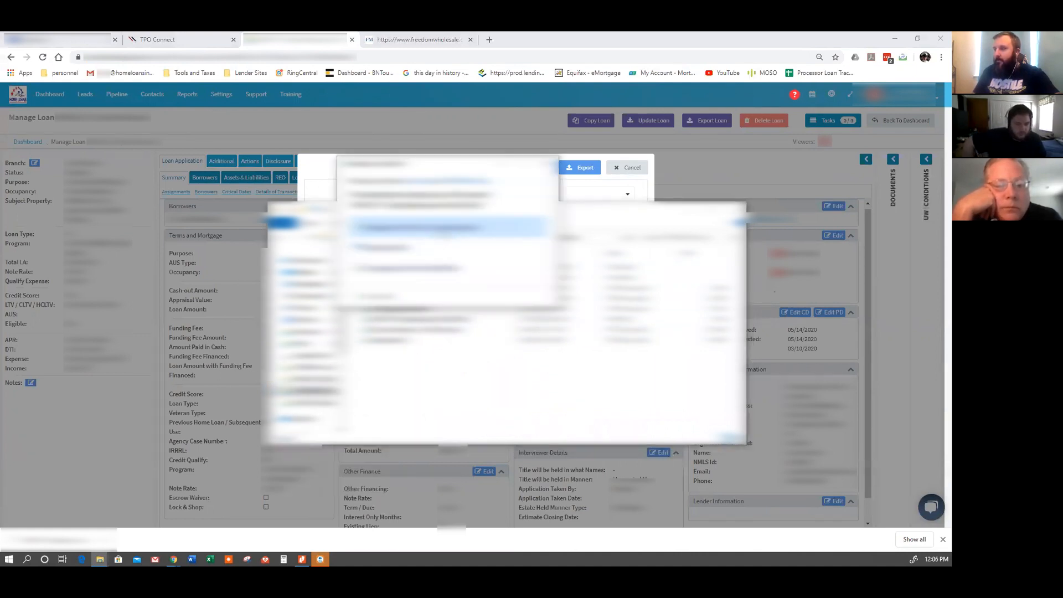
{"action": "left_click", "coordinate": [421, 227]}
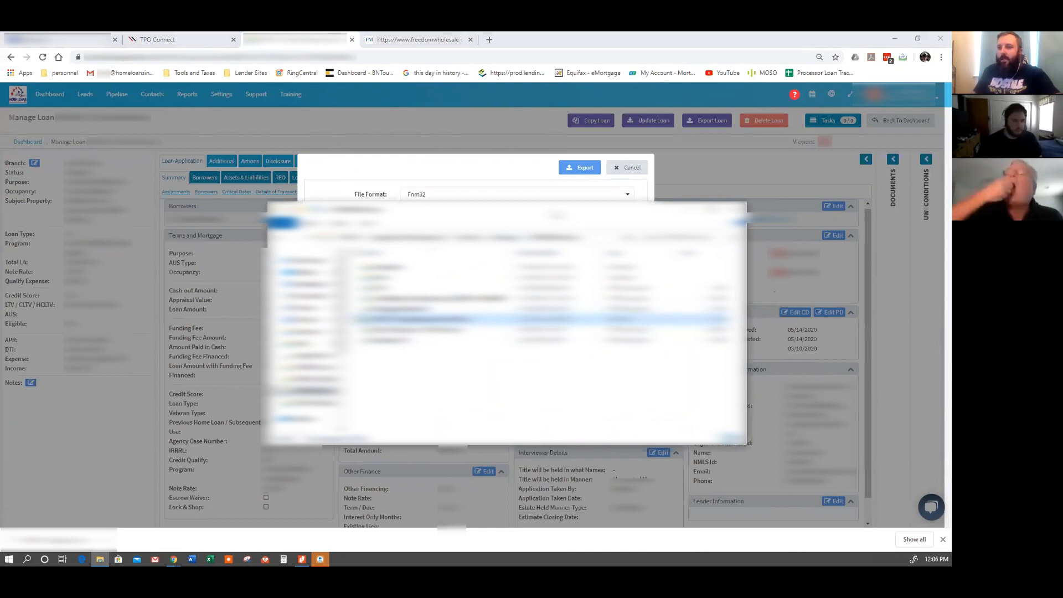
{"action": "left_click_drag", "start_coordinate": [553, 213], "coordinate": [1, 215]}
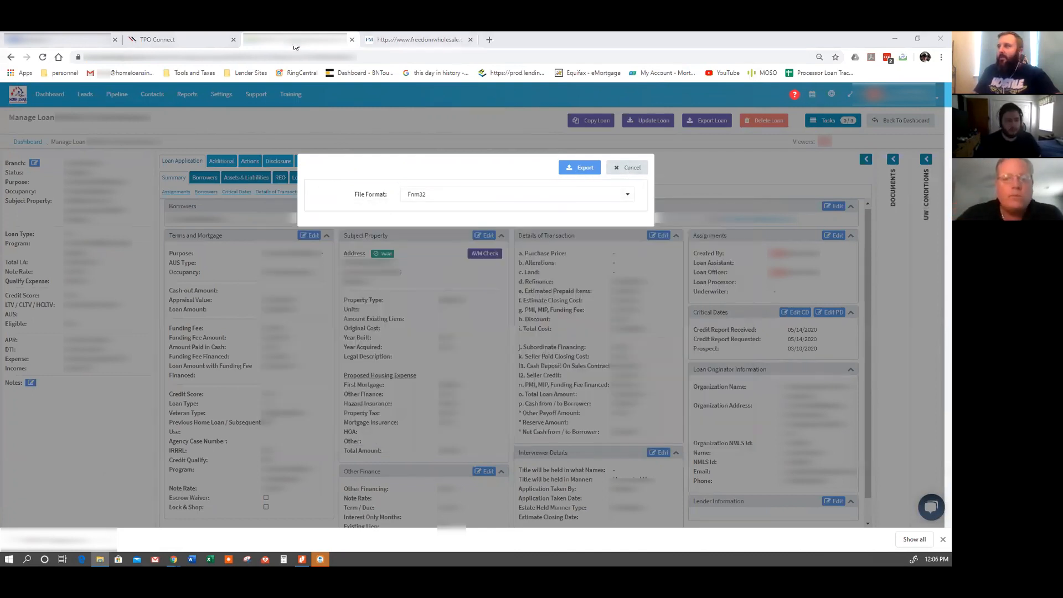
Detach the LendingPad window and answer No to 'Has a Loan Estimate previously been generated'.
{"action": "left_click_drag", "start_coordinate": [315, 42], "coordinate": [1, 111]}
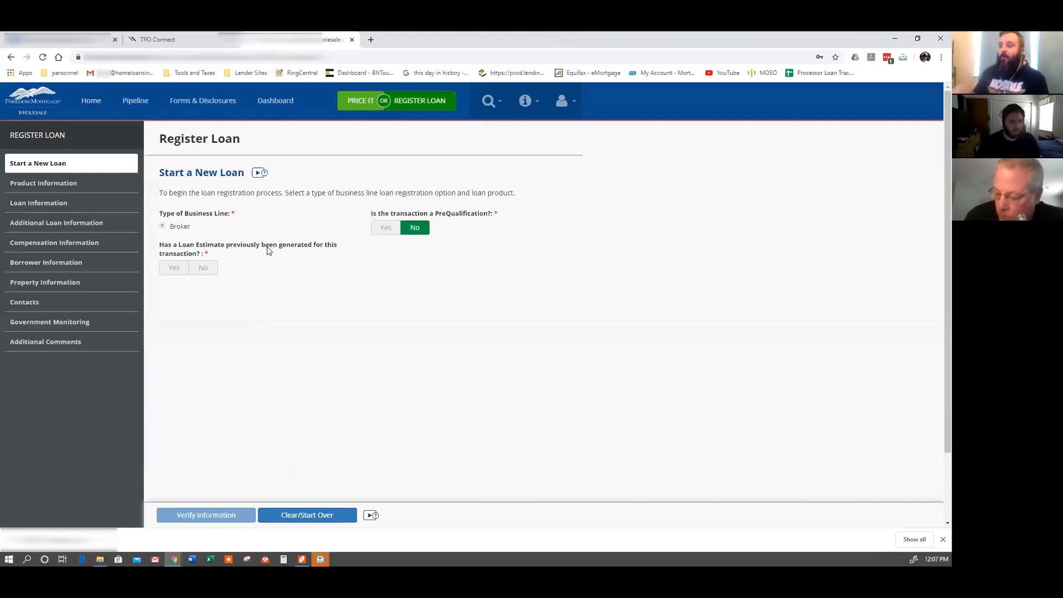
{"action": "left_click", "coordinate": [208, 269]}
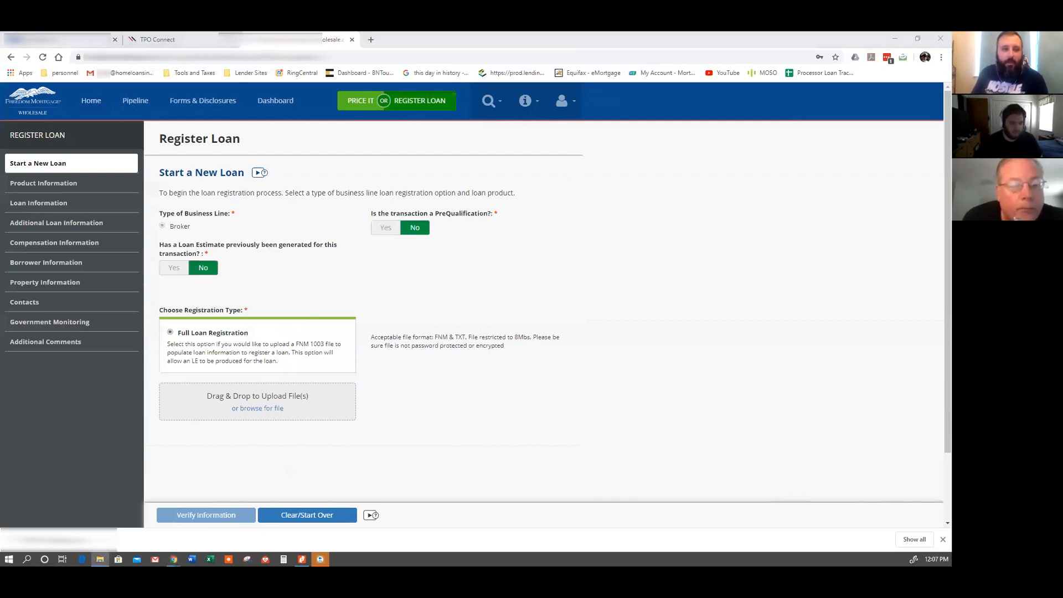
Upload the exported Fnm32 loan file and set the Application Date to 05/14/2020.
{"action": "left_click_drag", "start_coordinate": [0, 266], "coordinate": [241, 397]}
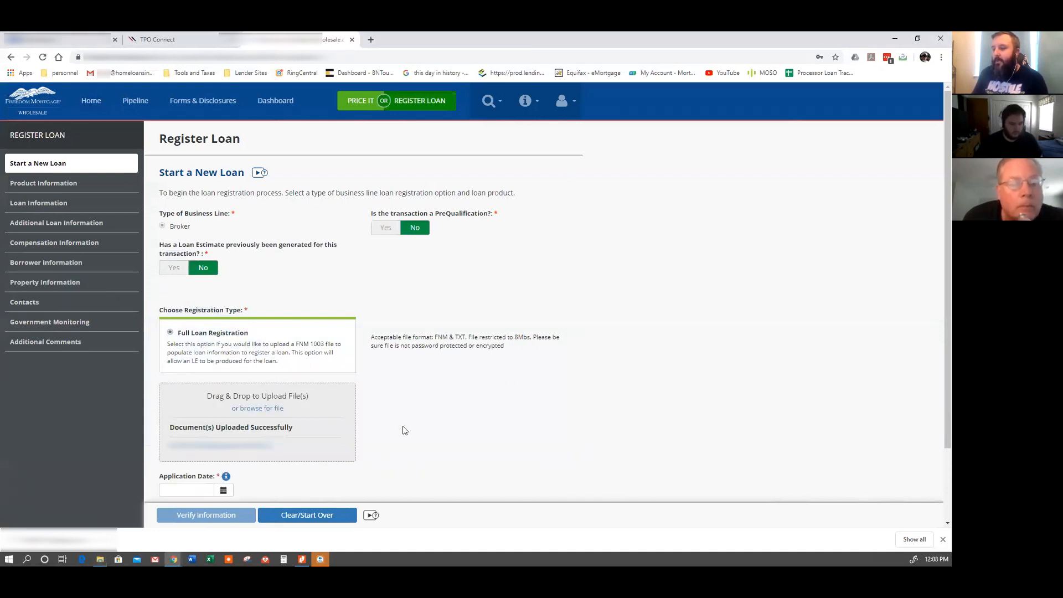
{"action": "scroll", "coordinate": [403, 430], "scroll_direction": "down", "scroll_amount": 2}
{"action": "left_click", "coordinate": [198, 401]}
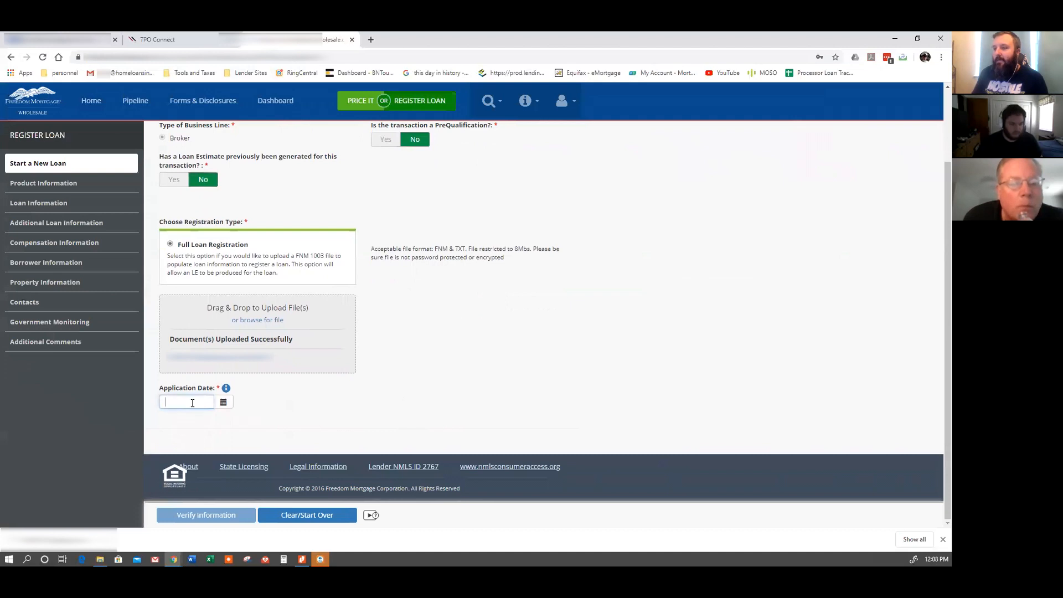
{"action": "left_click", "coordinate": [223, 402]}
{"action": "left_click", "coordinate": [247, 459]}
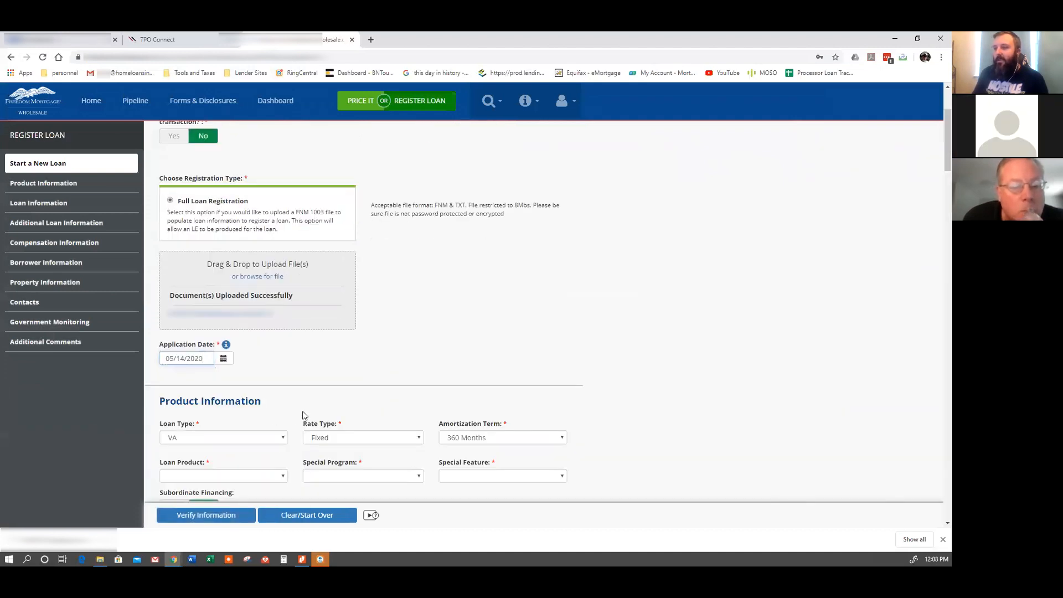
Choose VA 30/25/20 Year as the Loan Product.
{"action": "scroll", "coordinate": [603, 353], "scroll_direction": "down", "scroll_amount": 1}
{"action": "scroll", "coordinate": [603, 352], "scroll_direction": "down", "scroll_amount": 3}
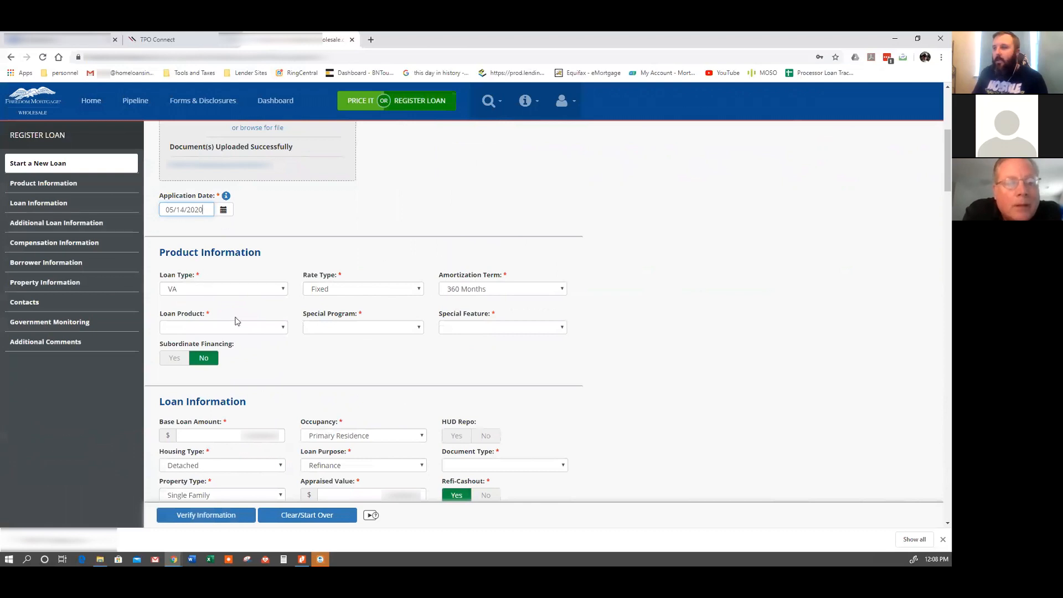
{"action": "left_click", "coordinate": [273, 328]}
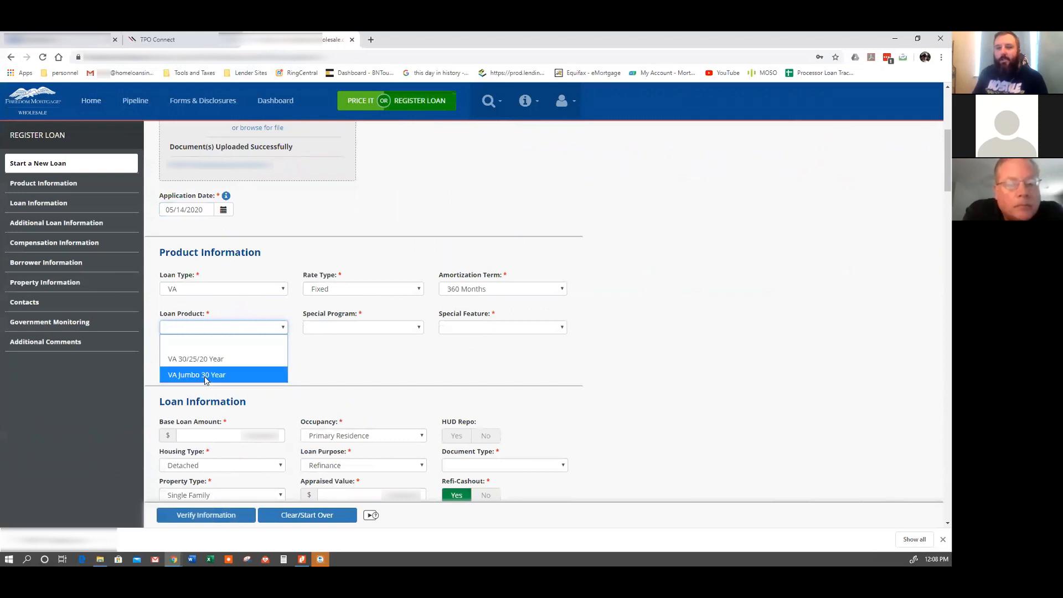
{"action": "left_click", "coordinate": [209, 360]}
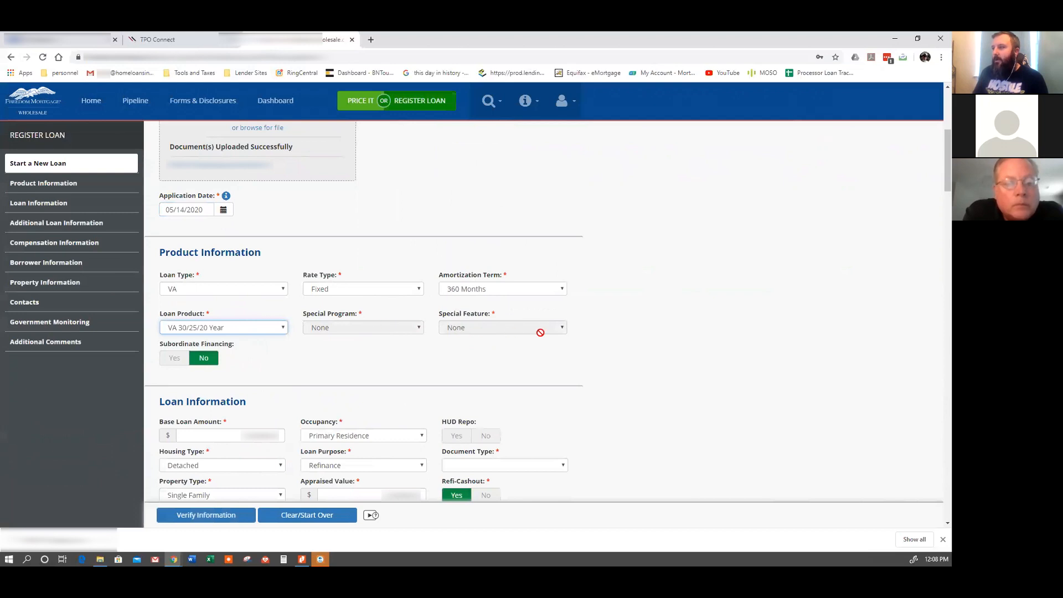
{"action": "scroll", "coordinate": [634, 381], "scroll_direction": "down", "scroll_amount": 3}
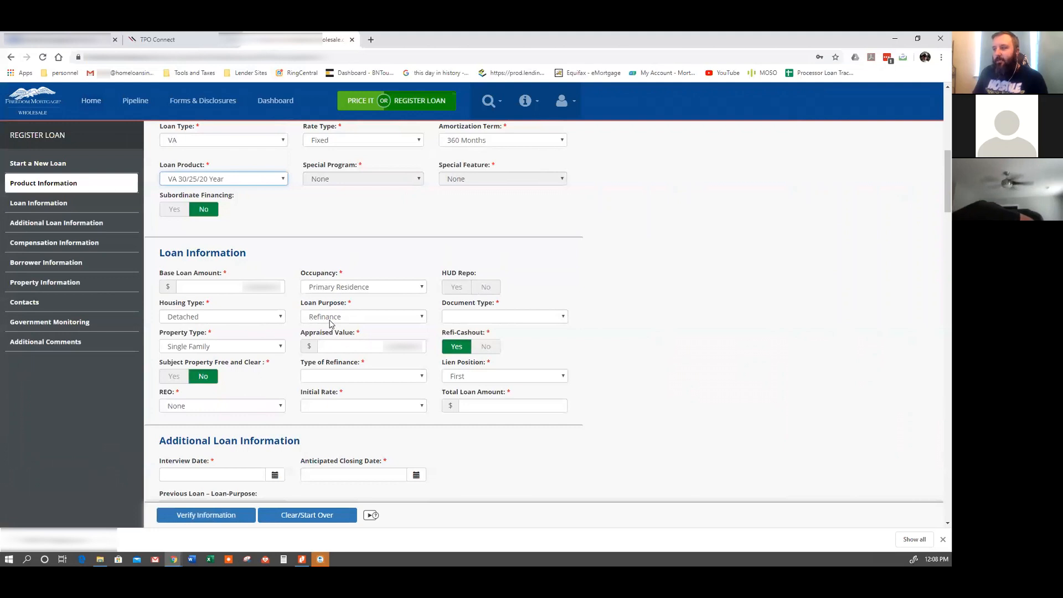
Set document type to Streamlined Refinance, not cash-out, as an Interest Rate Reduction Refinance Loan.
{"action": "left_click", "coordinate": [531, 317]}
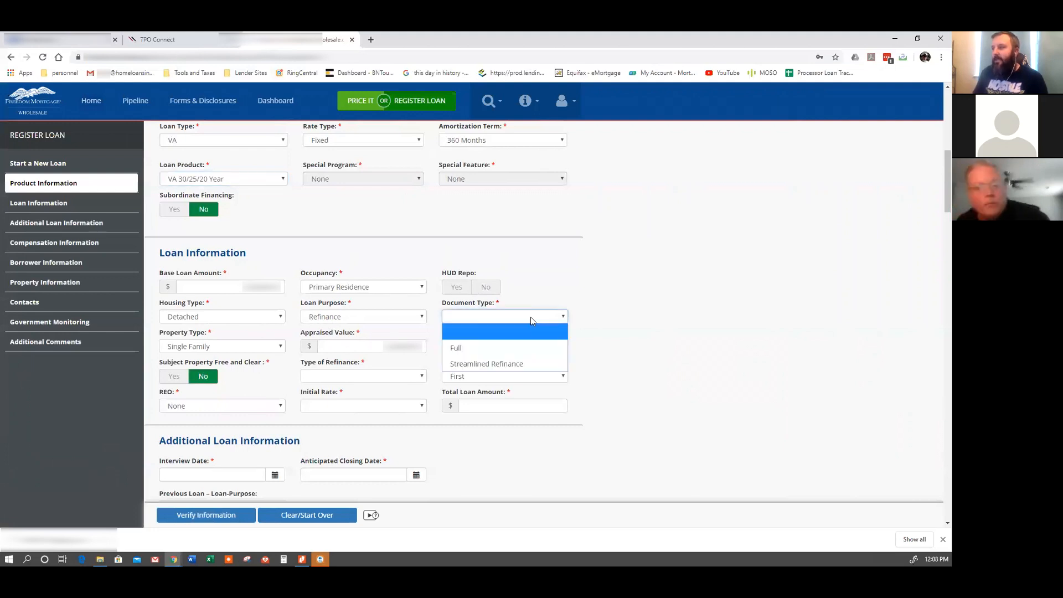
{"action": "left_click", "coordinate": [508, 364]}
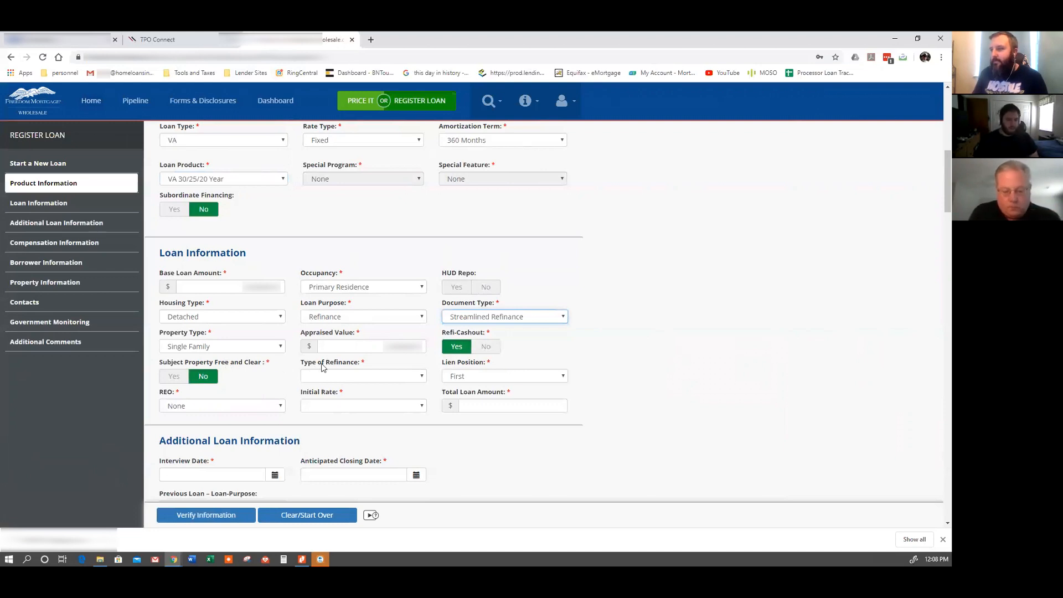
{"action": "scroll", "coordinate": [380, 359], "scroll_direction": "down", "scroll_amount": 1}
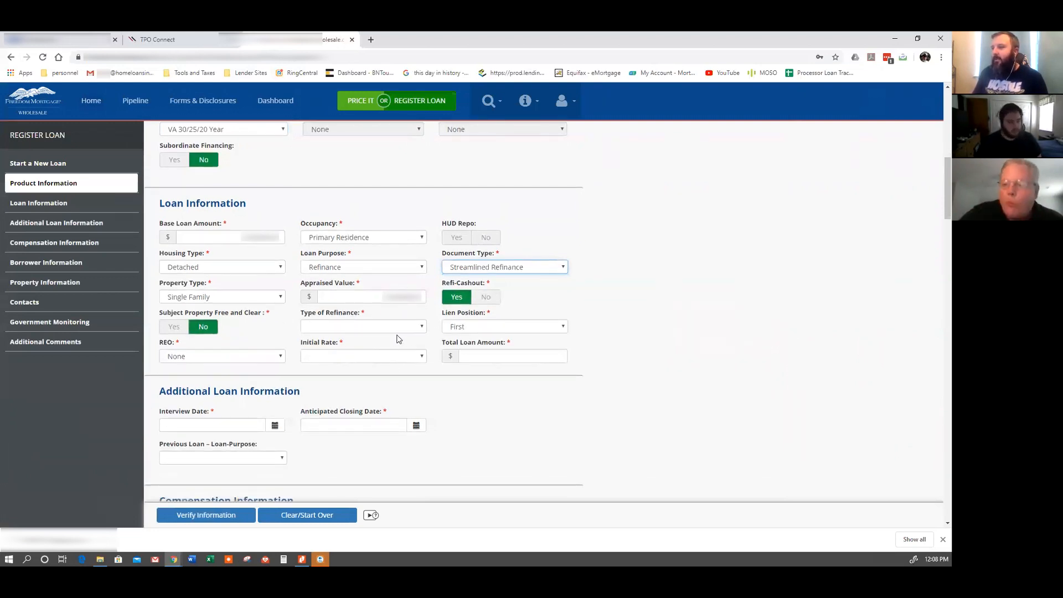
{"action": "left_click", "coordinate": [488, 300]}
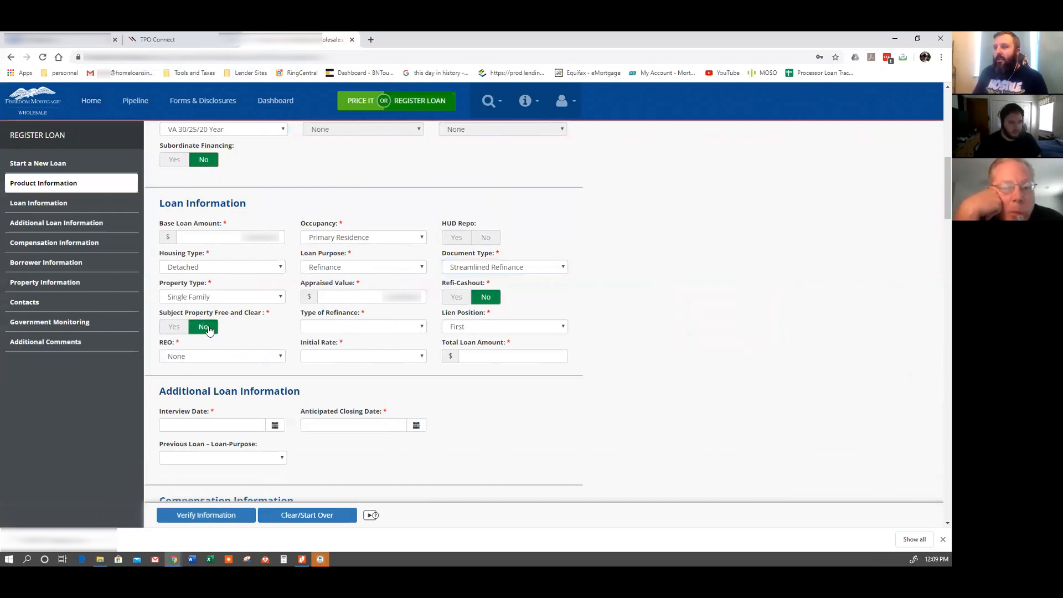
{"action": "left_click", "coordinate": [365, 327]}
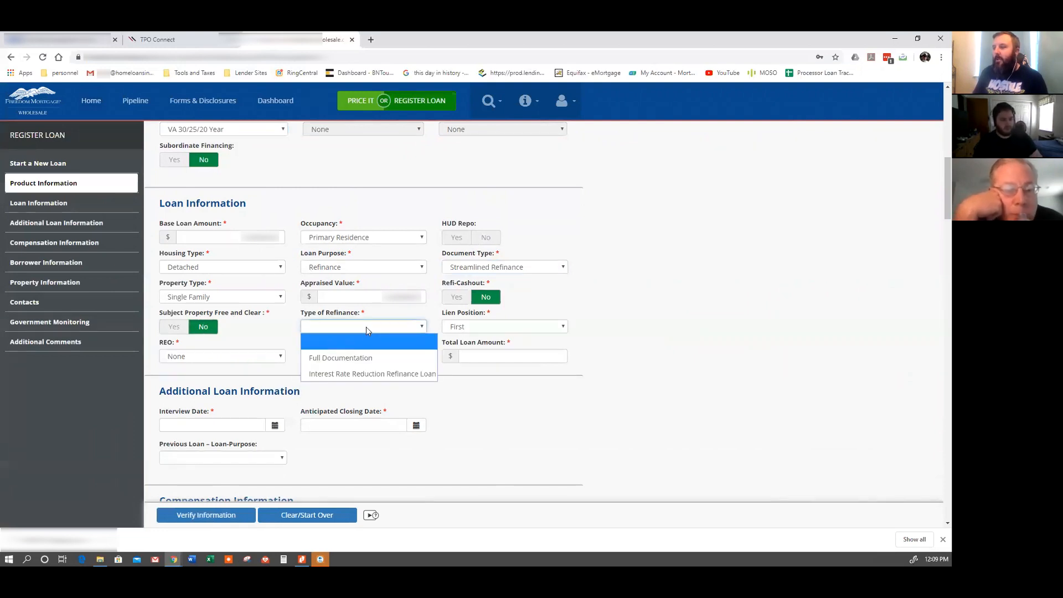
{"action": "left_click", "coordinate": [374, 374]}
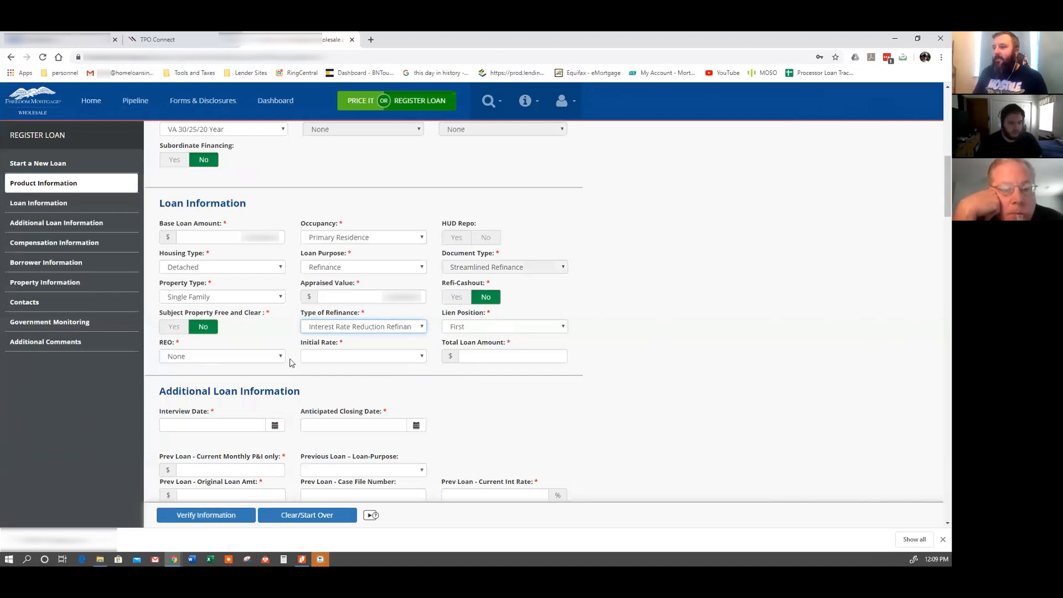
Leave REO as None, pick the initial interest rate, and enter the total loan amount.
{"action": "left_click", "coordinate": [260, 356]}
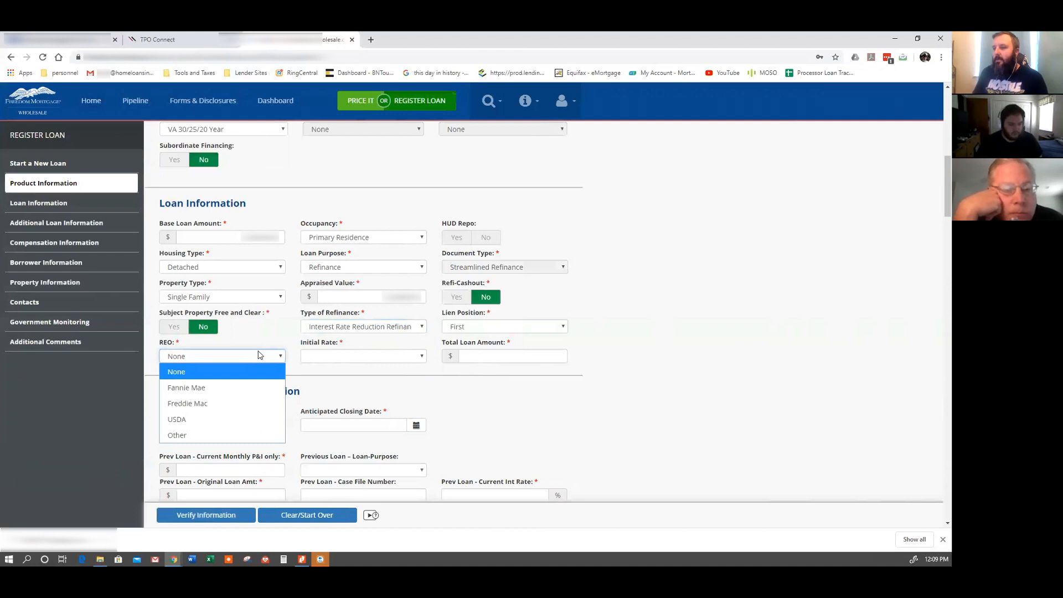
{"action": "left_click", "coordinate": [260, 355]}
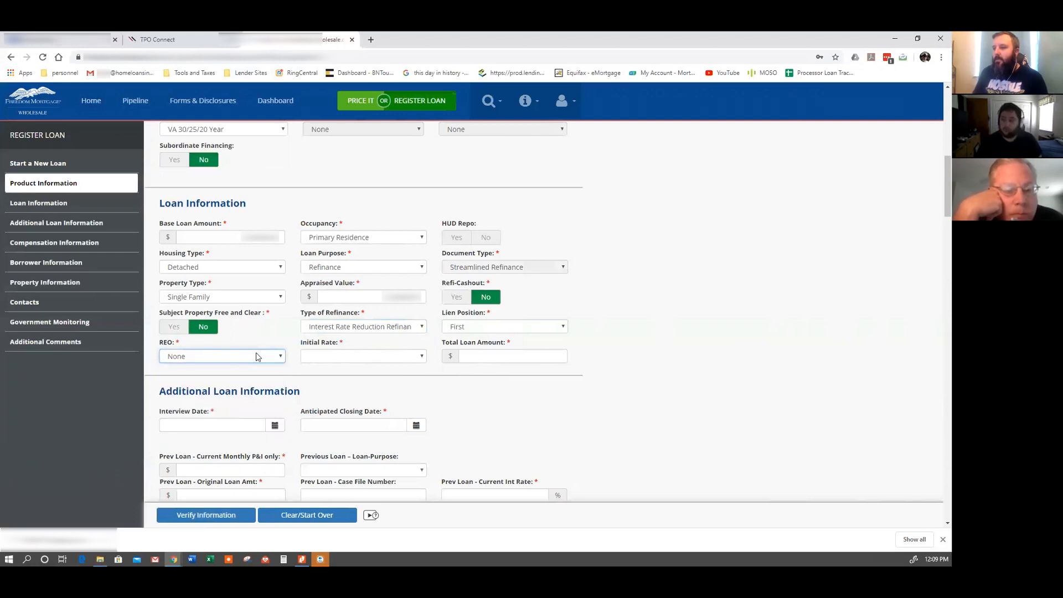
{"action": "left_click", "coordinate": [361, 357]}
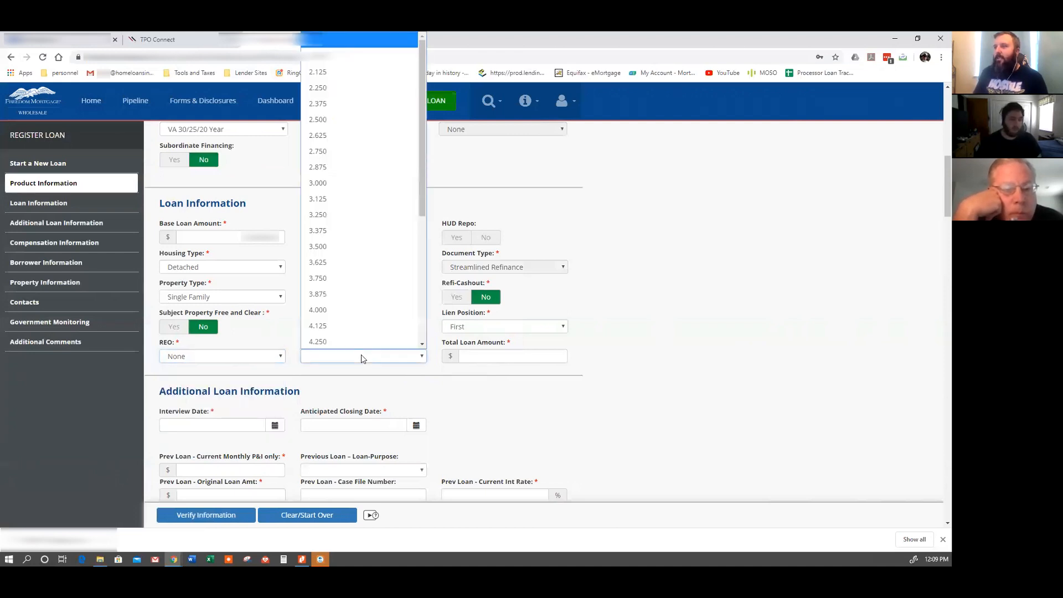
{"action": "left_click", "coordinate": [361, 358]}
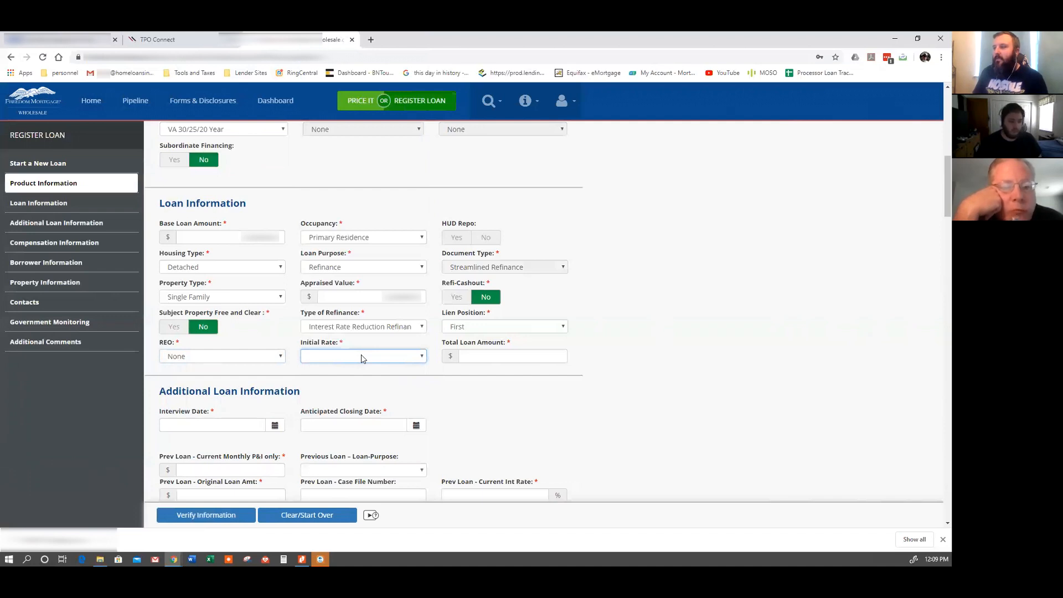
{"action": "left_click", "coordinate": [361, 357]}
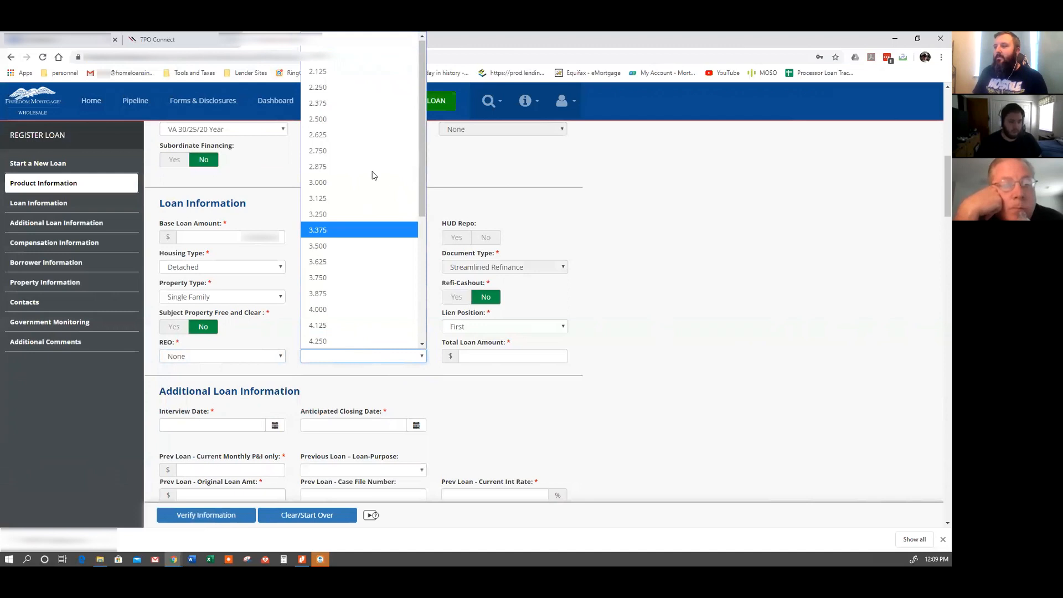
{"action": "left_click", "coordinate": [359, 157]}
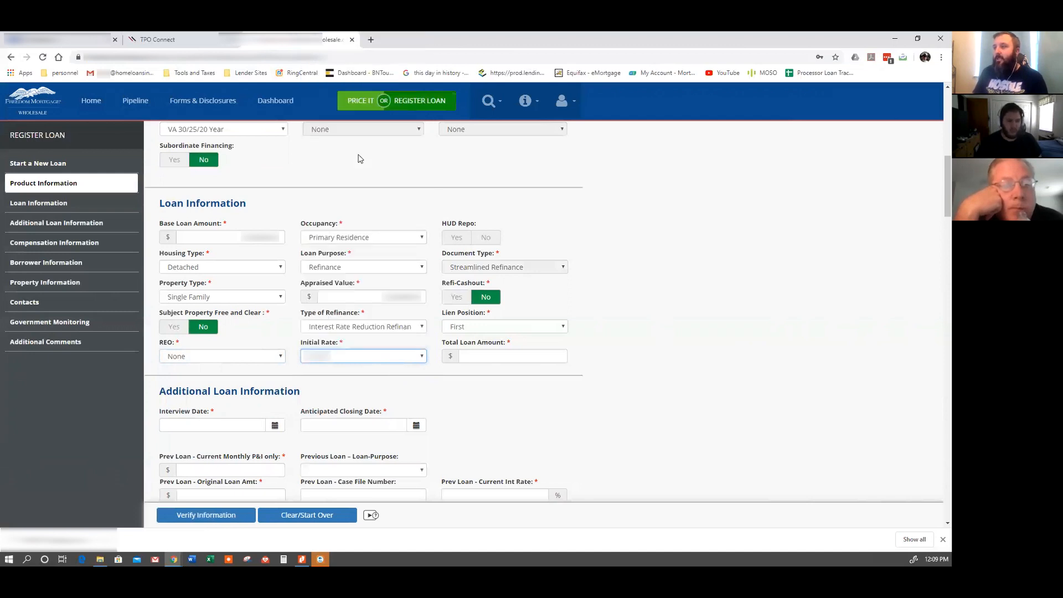
{"action": "left_click", "coordinate": [492, 355]}
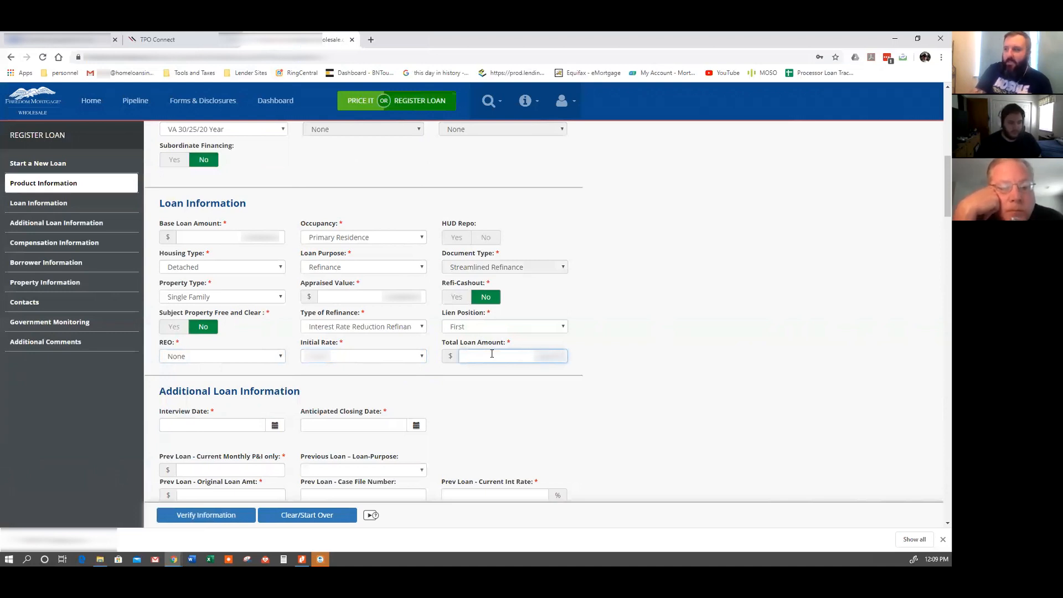
{"action": "left_click", "coordinate": [539, 395]}
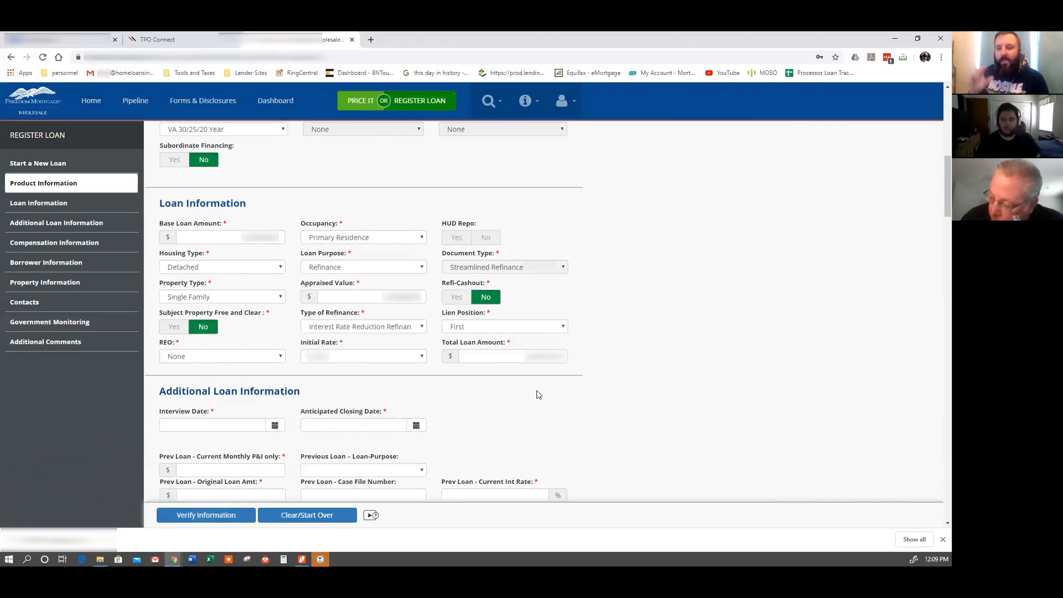
{"action": "scroll", "coordinate": [536, 395], "scroll_direction": "down", "scroll_amount": 1}
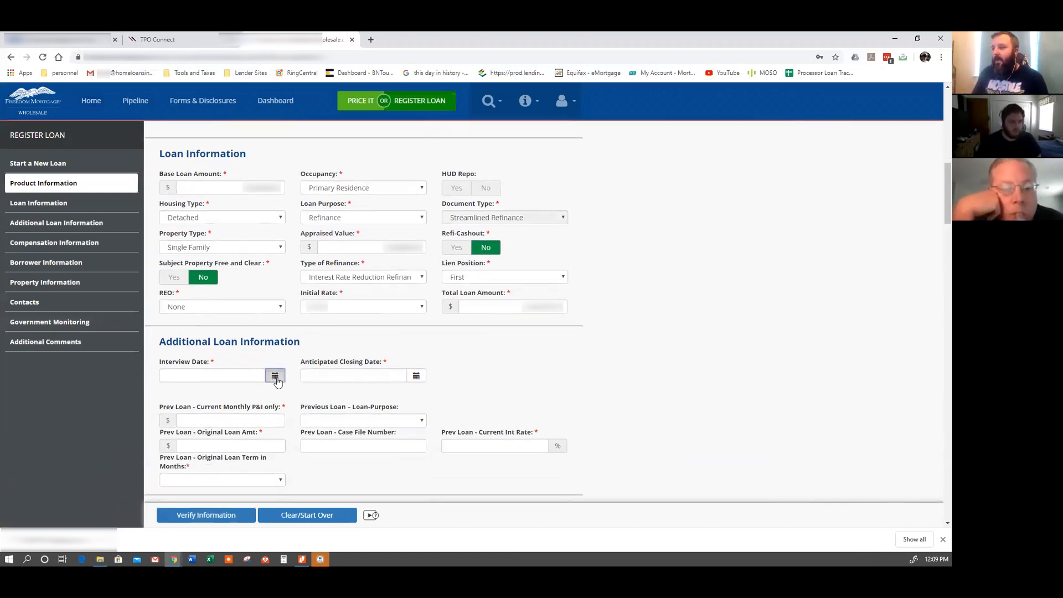
Pick May 14, 2020 for Interview Date and June 8, 2020 for Anticipated Closing Date.
{"action": "left_click", "coordinate": [275, 375]}
{"action": "left_click", "coordinate": [244, 452]}
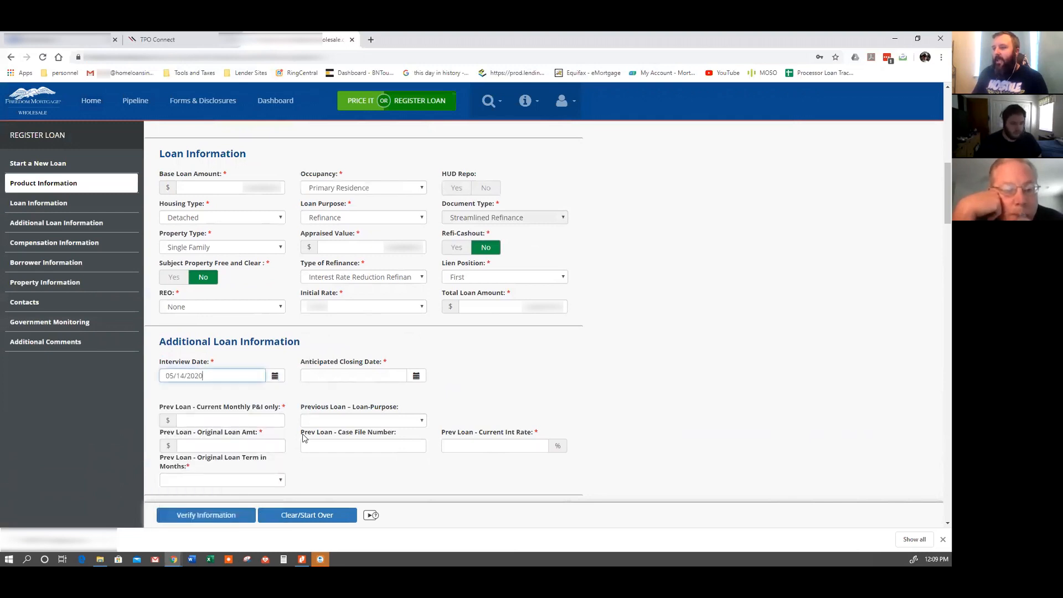
{"action": "left_click", "coordinate": [416, 376]}
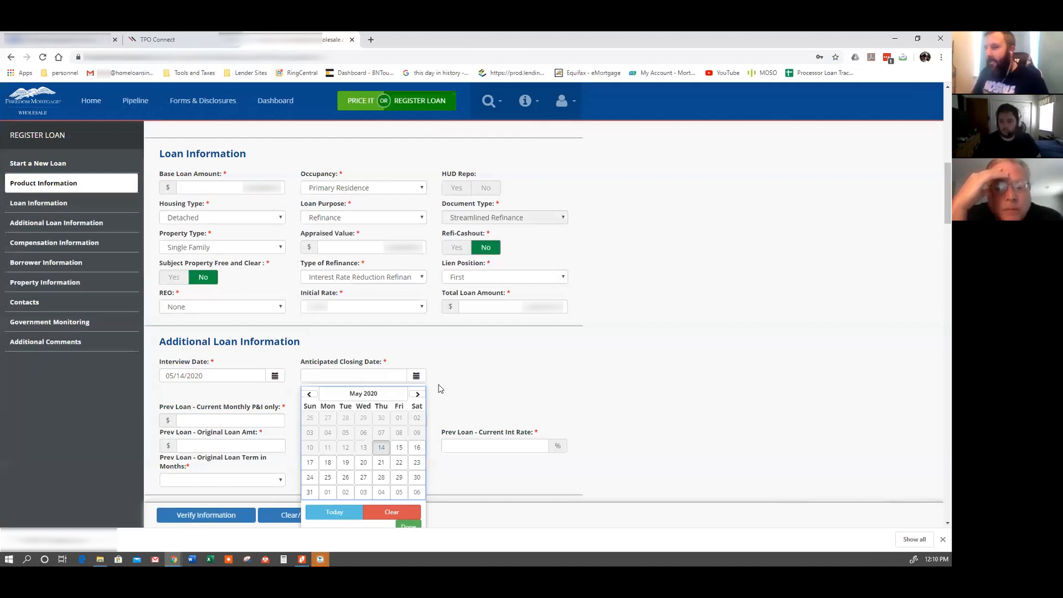
{"action": "left_click", "coordinate": [418, 394]}
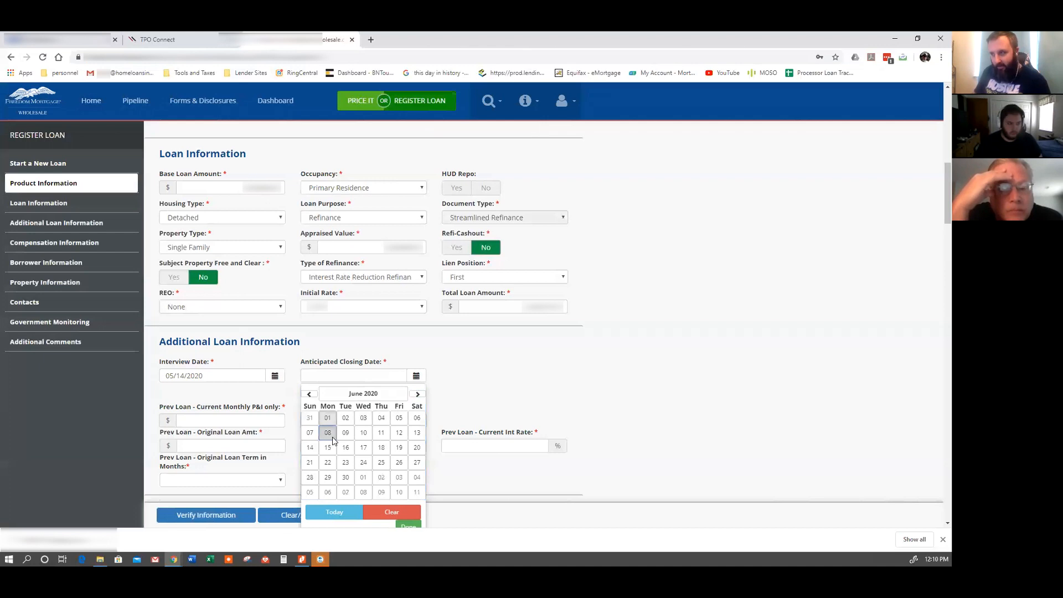
{"action": "left_click", "coordinate": [330, 435]}
{"action": "scroll", "coordinate": [321, 407], "scroll_direction": "down", "scroll_amount": 1}
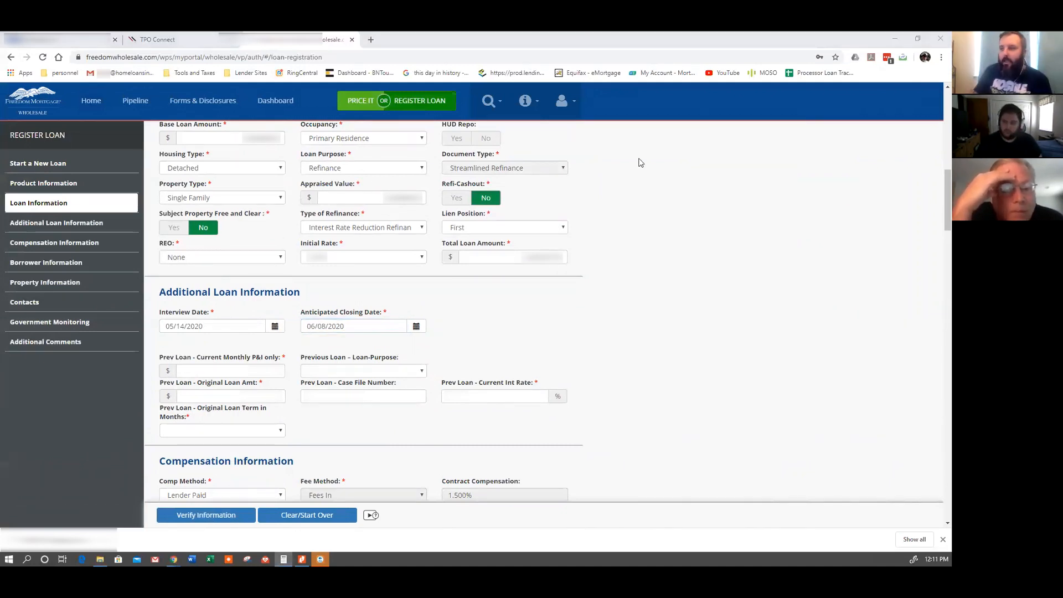
Enter the previous loan's monthly P&I and set its purpose to Purchase.
{"action": "left_click", "coordinate": [228, 370]}
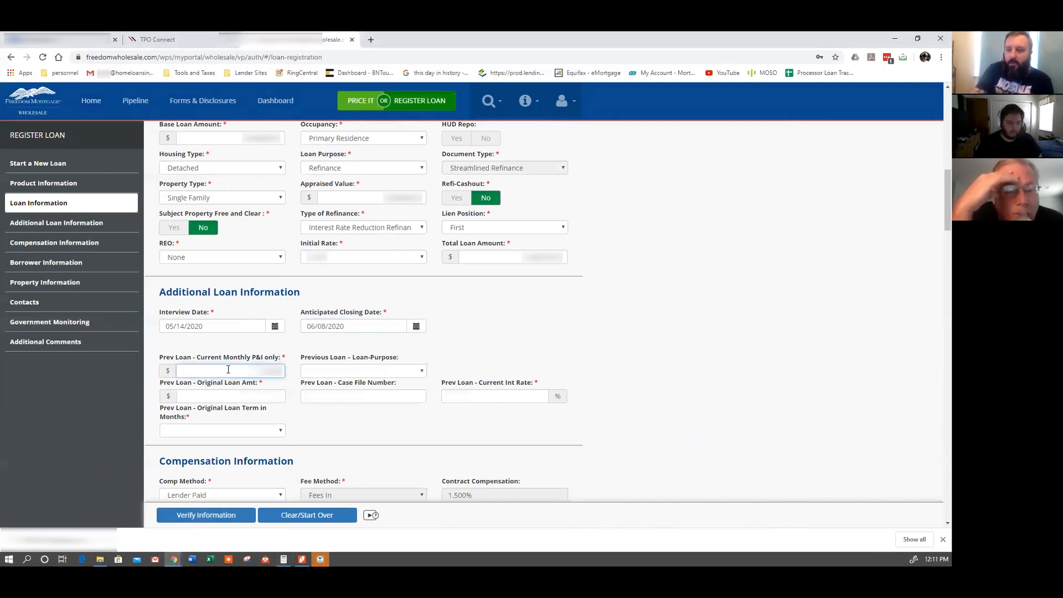
{"action": "left_click", "coordinate": [538, 334]}
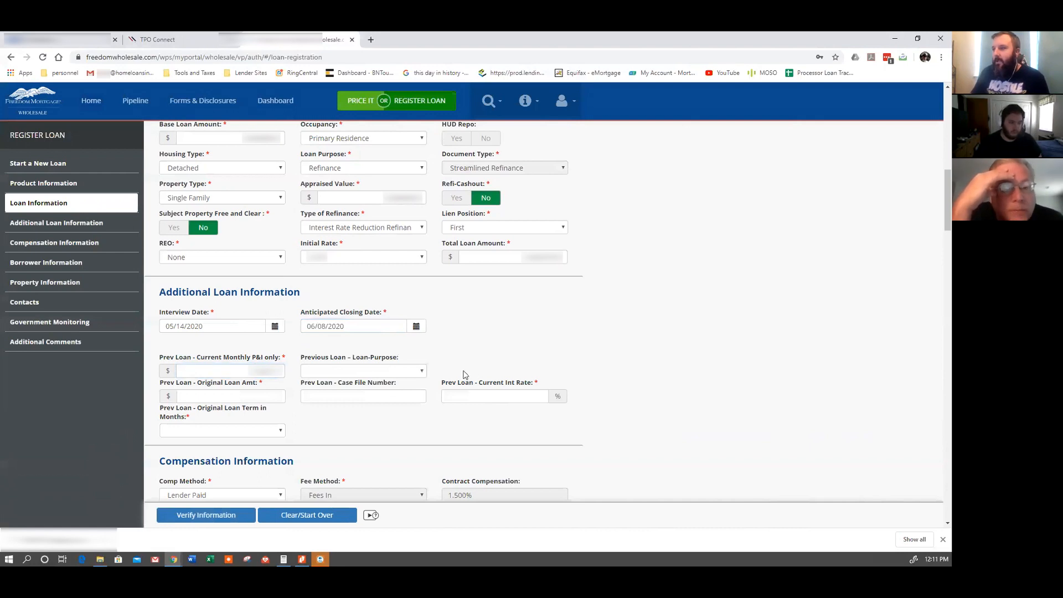
{"action": "left_click", "coordinate": [384, 369]}
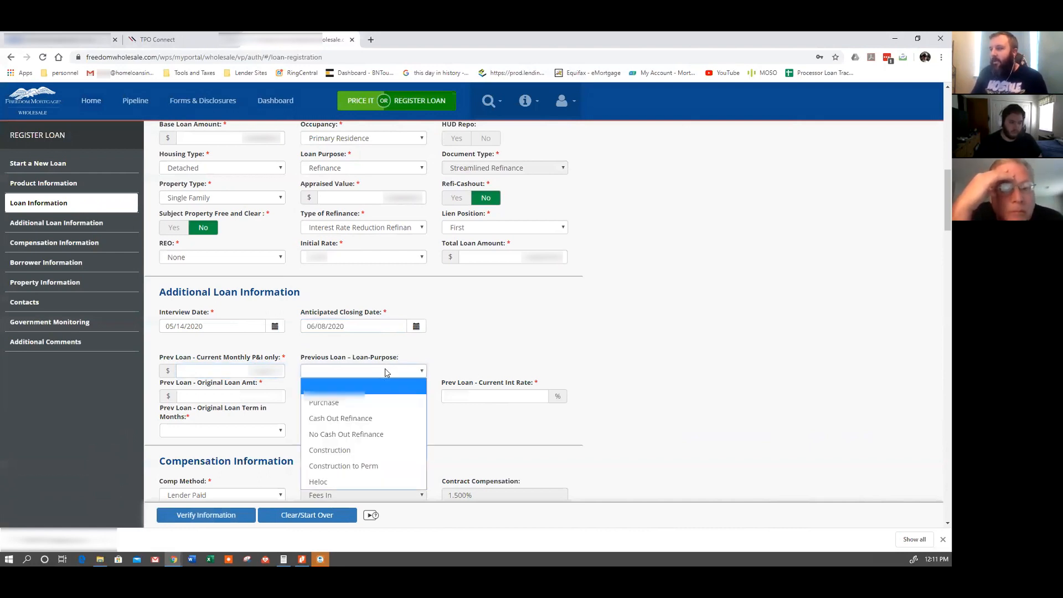
{"action": "left_click", "coordinate": [374, 403]}
Enter the previous loan's original amount, checking the figure in another window.
{"action": "left_click", "coordinate": [233, 396]}
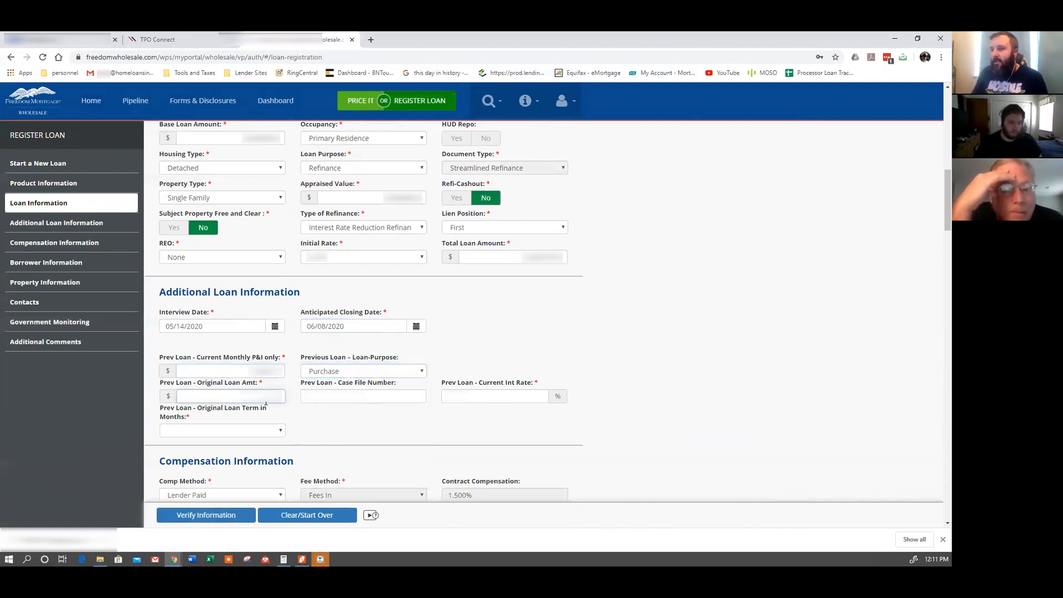
{"action": "type", "text": "???"}
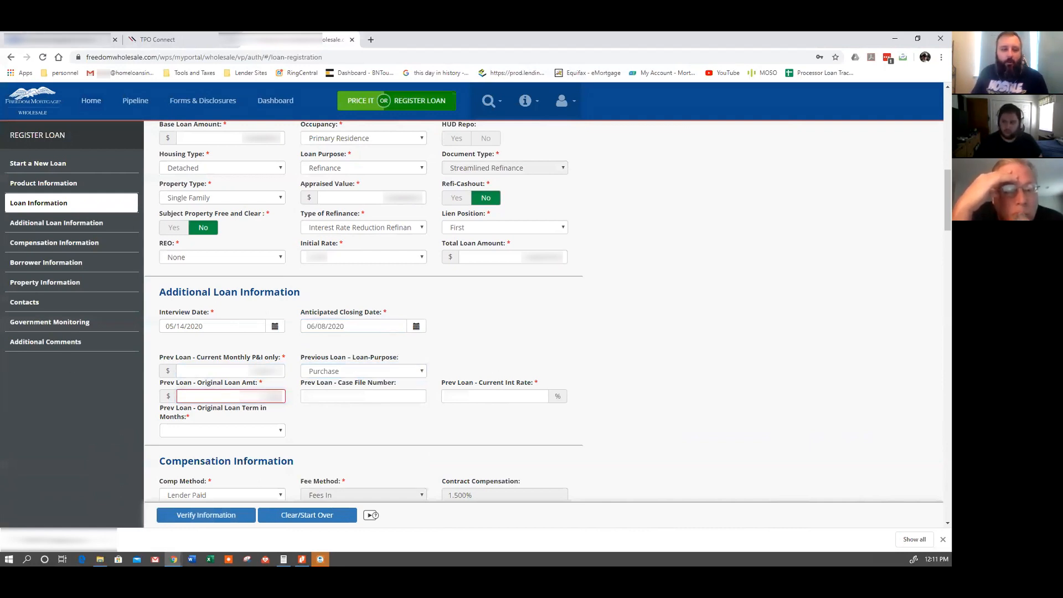
{"action": "key", "text": "alt+Tab"}
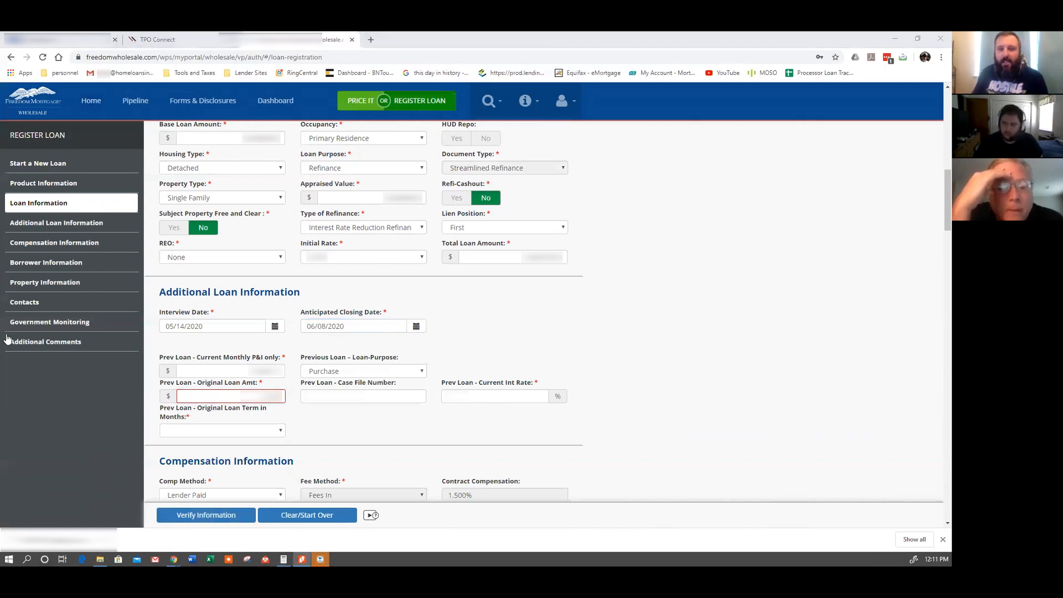
{"action": "left_click", "coordinate": [256, 398]}
{"action": "double_click", "coordinate": [256, 398]}
{"action": "type", "text": "1"}
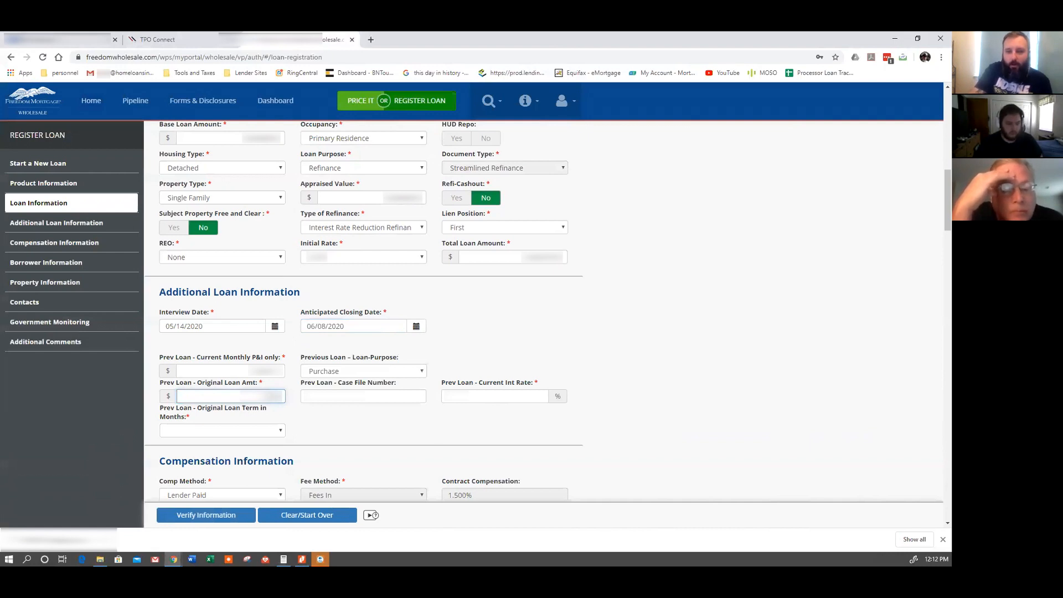
{"action": "left_click", "coordinate": [372, 424]}
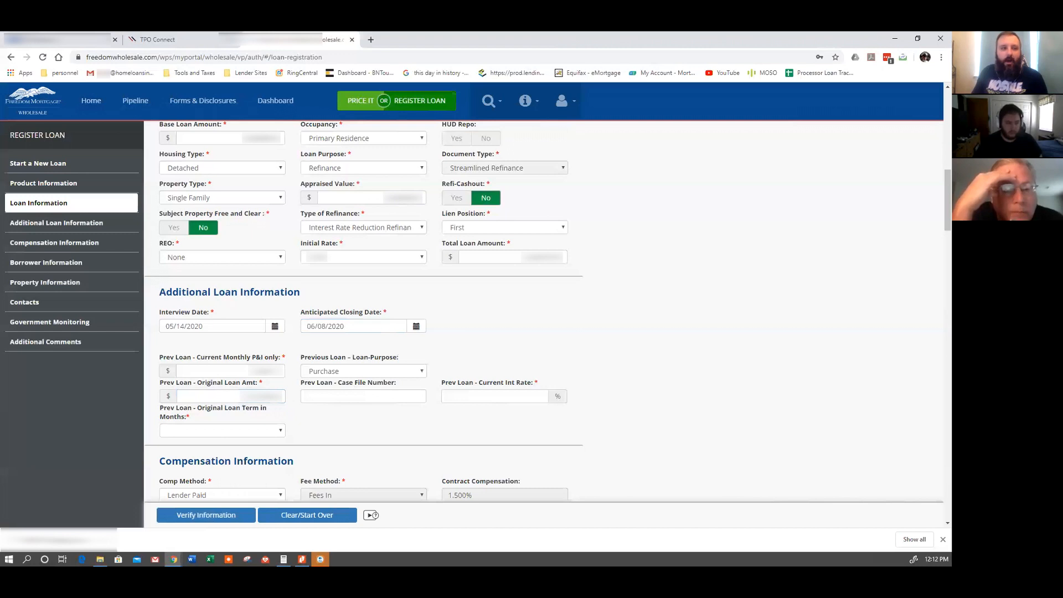
{"action": "key", "text": "alt+Tab"}
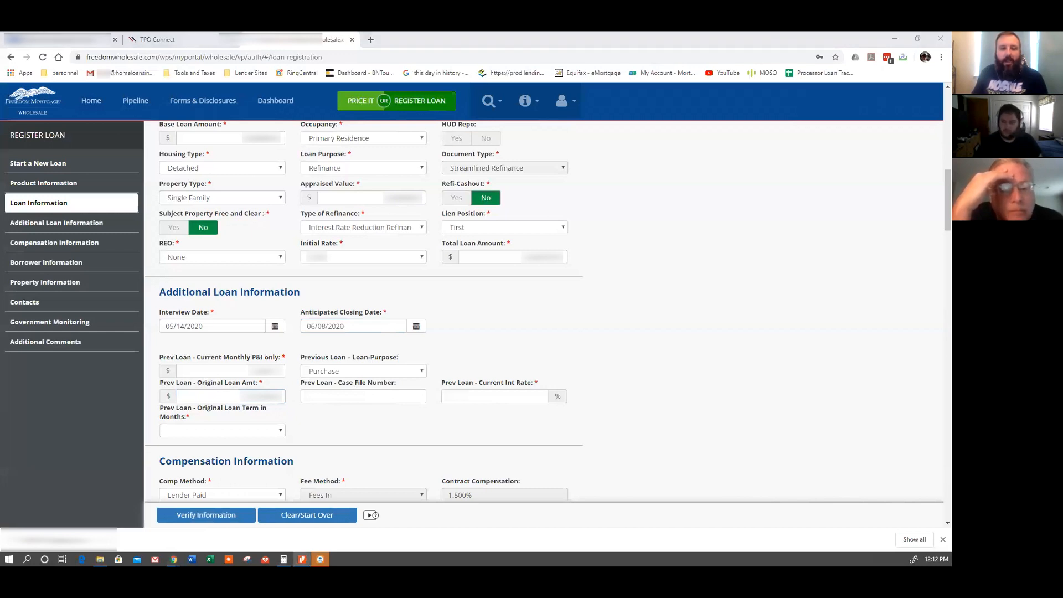
{"action": "key", "text": "alt+Tab"}
{"action": "key", "text": "alt+Tab"}
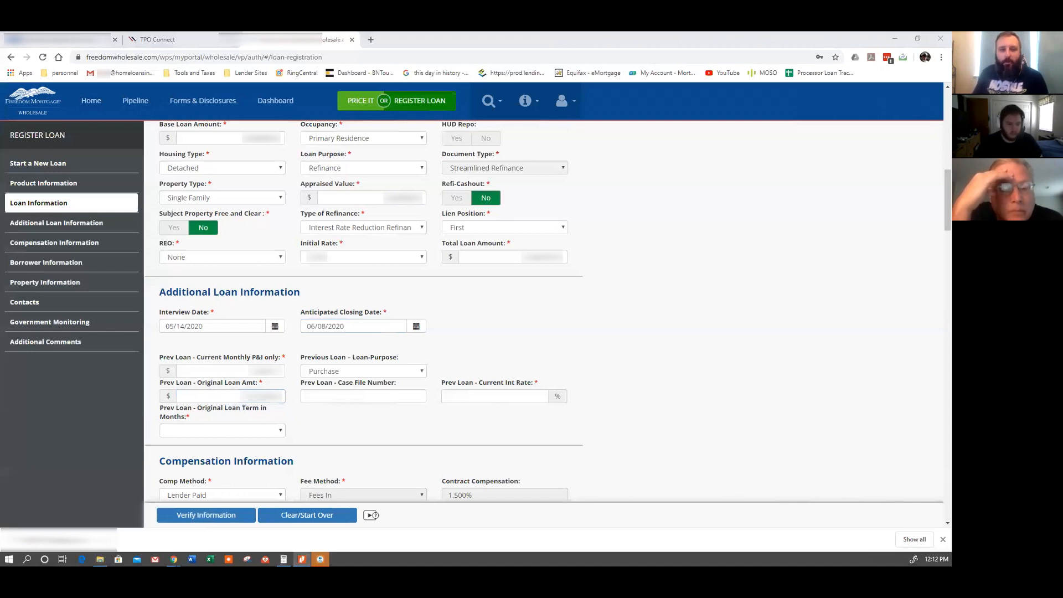
Enter the previous case file number, a 4.250 interest rate, and a 360 Months term.
{"action": "left_click", "coordinate": [360, 403]}
{"action": "type", "text": "????"}
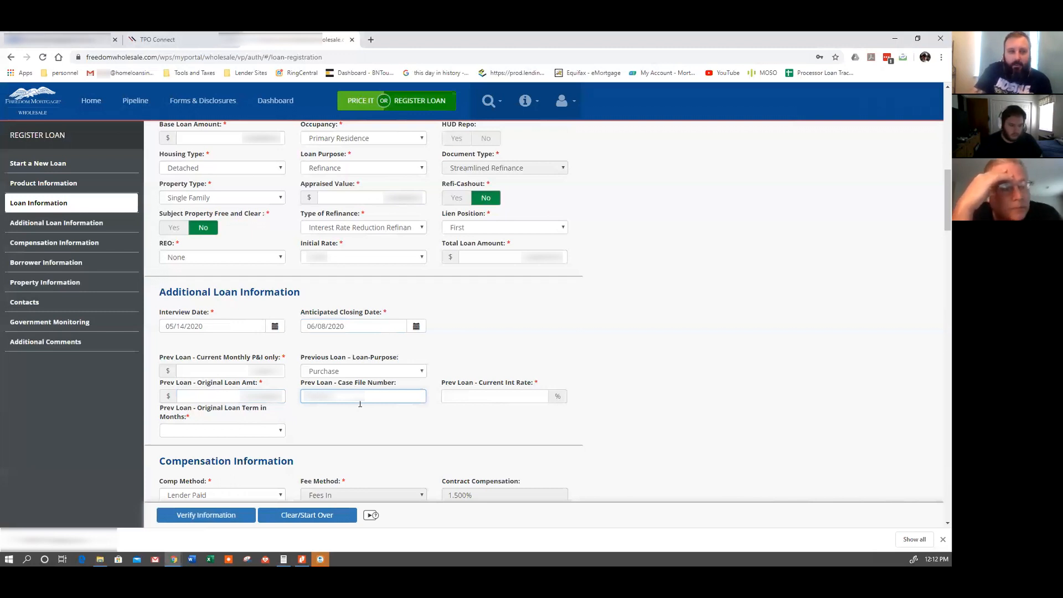
{"action": "type", "text": "????"}
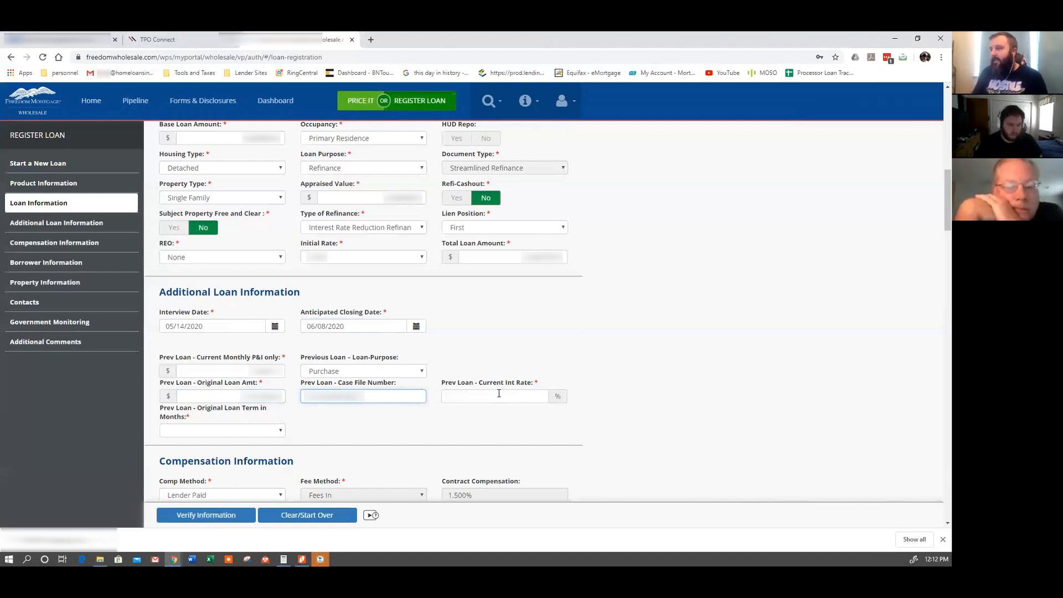
{"action": "left_click", "coordinate": [472, 393]}
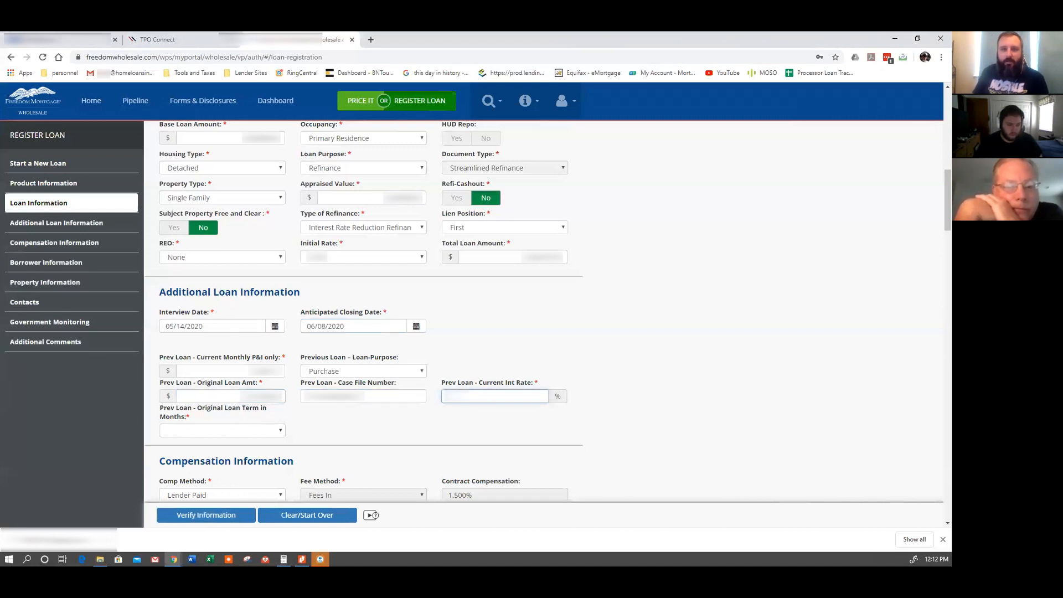
{"action": "key", "text": "alt+Tab"}
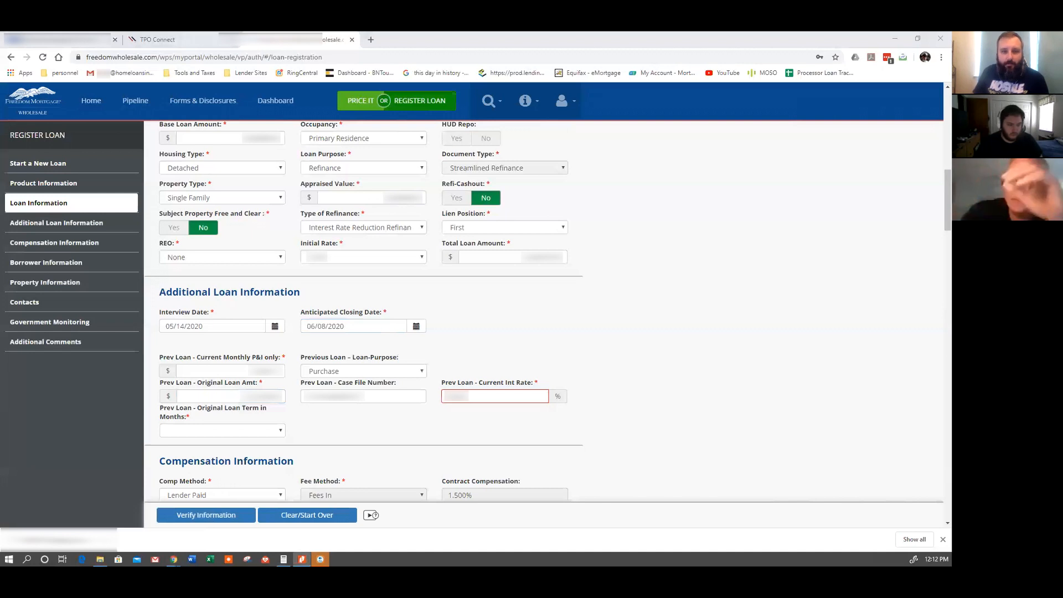
{"action": "left_click", "coordinate": [488, 397]}
{"action": "key", "text": "BackSpace"}
{"action": "key", "text": "BackSpace"}
{"action": "key", "text": "BackSpace"}
{"action": "key", "text": "BackSpace"}
{"action": "key", "text": "BackSpace"}
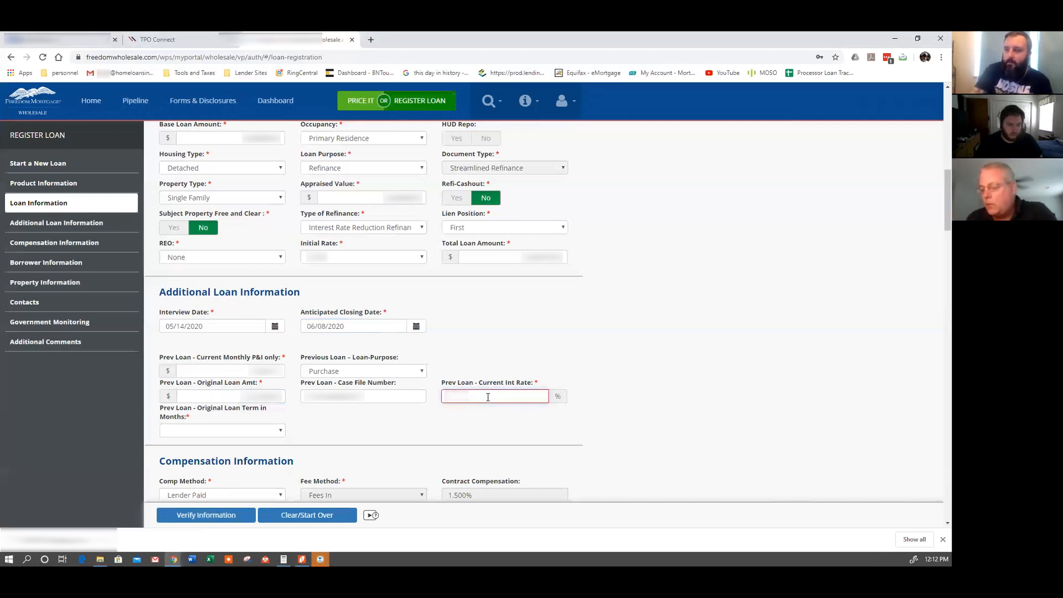
{"action": "type", "text": "4.250"}
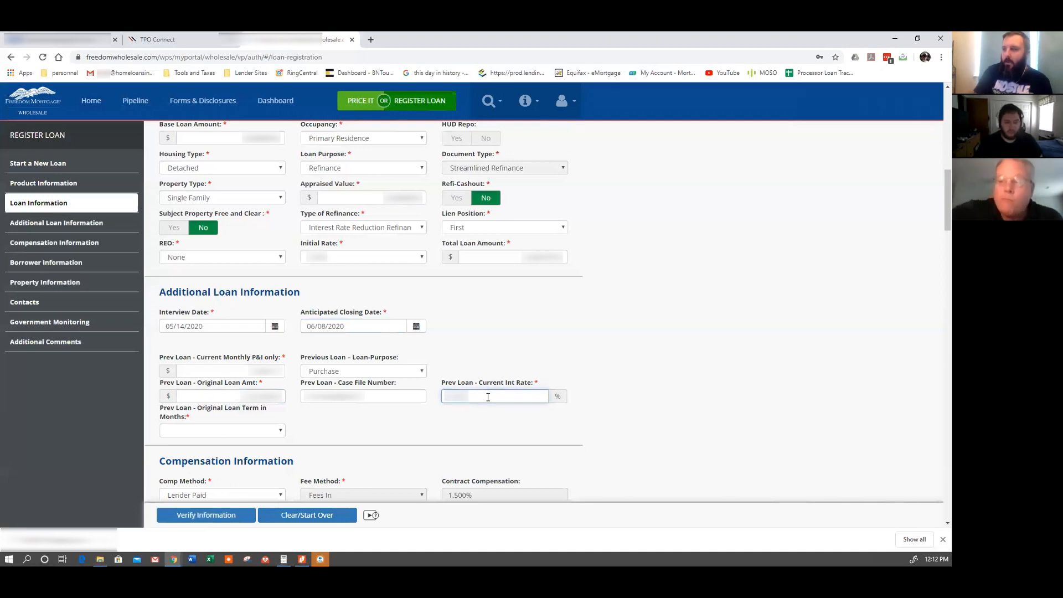
{"action": "left_click", "coordinate": [234, 432]}
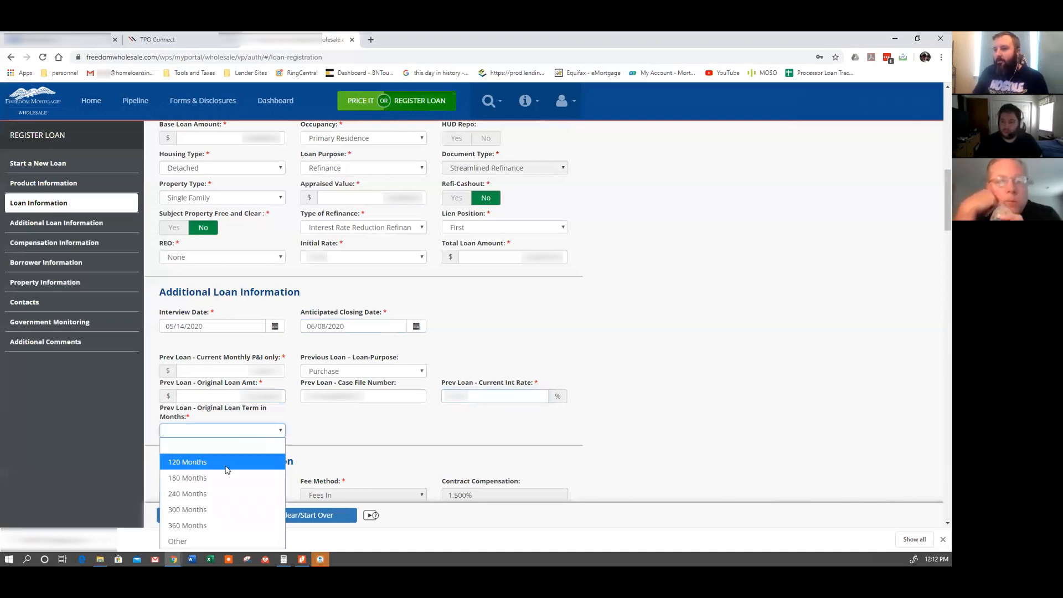
{"action": "left_click", "coordinate": [220, 524]}
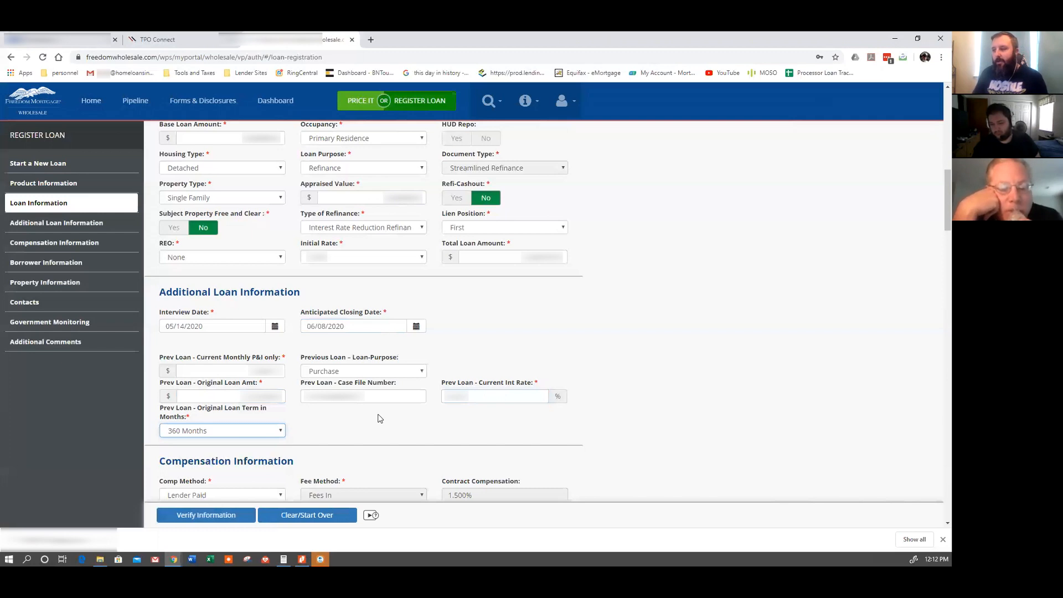
{"action": "scroll", "coordinate": [636, 446], "scroll_direction": "down", "scroll_amount": 2}
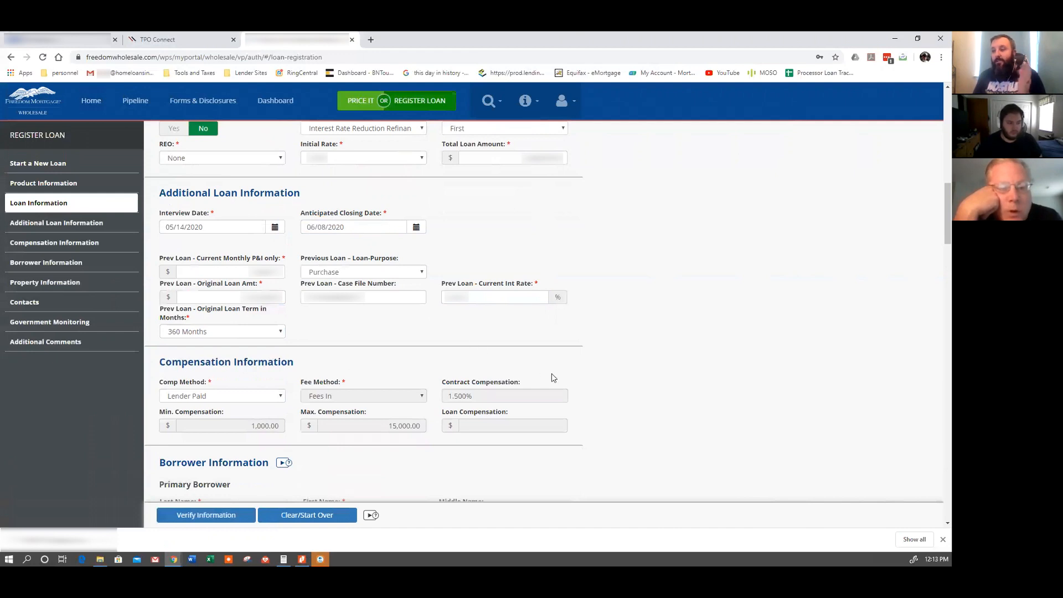
In Borrower Information, answer No to Power Of Attorney for the primary borrower.
{"action": "scroll", "coordinate": [554, 375], "scroll_direction": "down", "scroll_amount": 2}
{"action": "scroll", "coordinate": [593, 378], "scroll_direction": "down", "scroll_amount": 1}
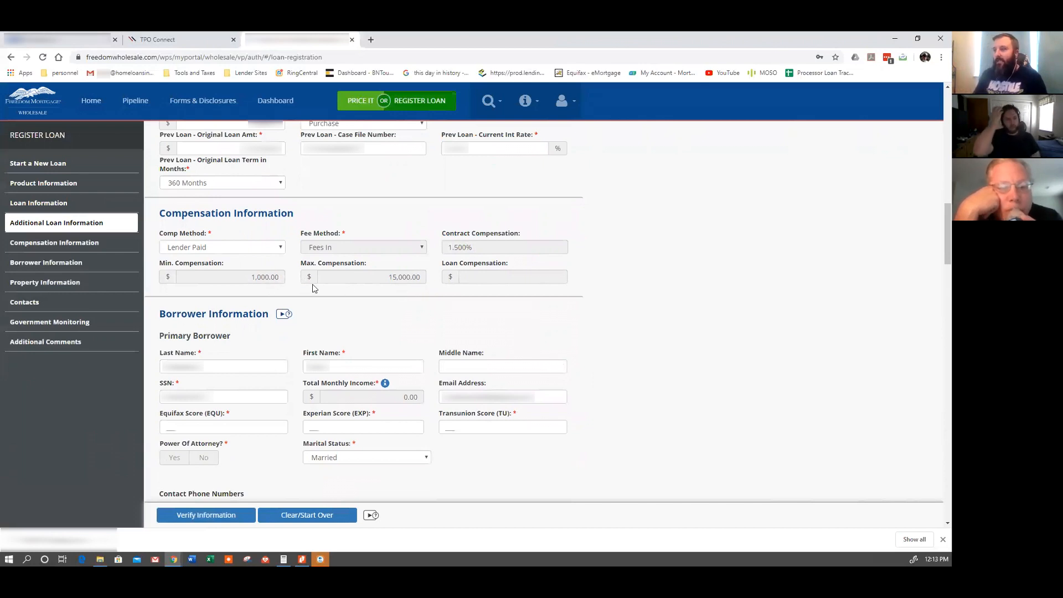
{"action": "scroll", "coordinate": [343, 341], "scroll_direction": "down", "scroll_amount": 1}
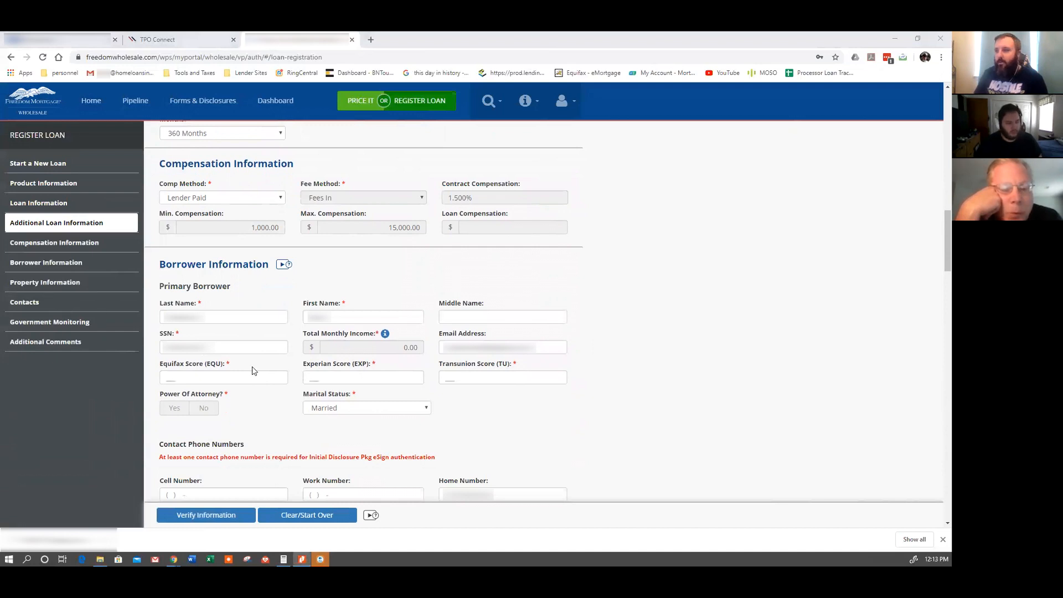
{"action": "left_click", "coordinate": [219, 378]}
{"action": "left_click", "coordinate": [205, 408]}
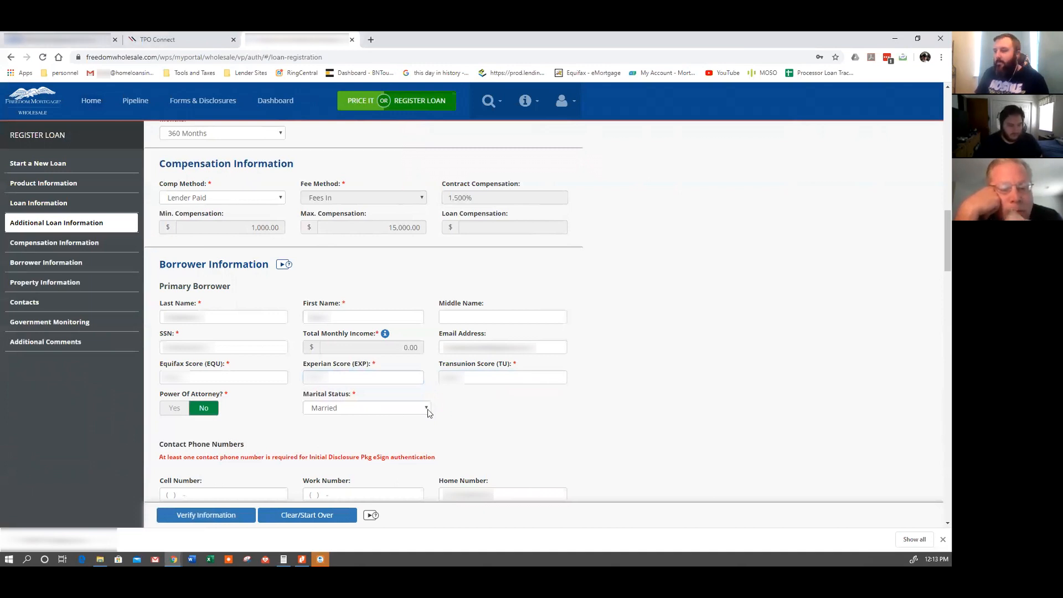
{"action": "scroll", "coordinate": [452, 429], "scroll_direction": "down", "scroll_amount": 1}
{"action": "scroll", "coordinate": [453, 429], "scroll_direction": "down", "scroll_amount": 1}
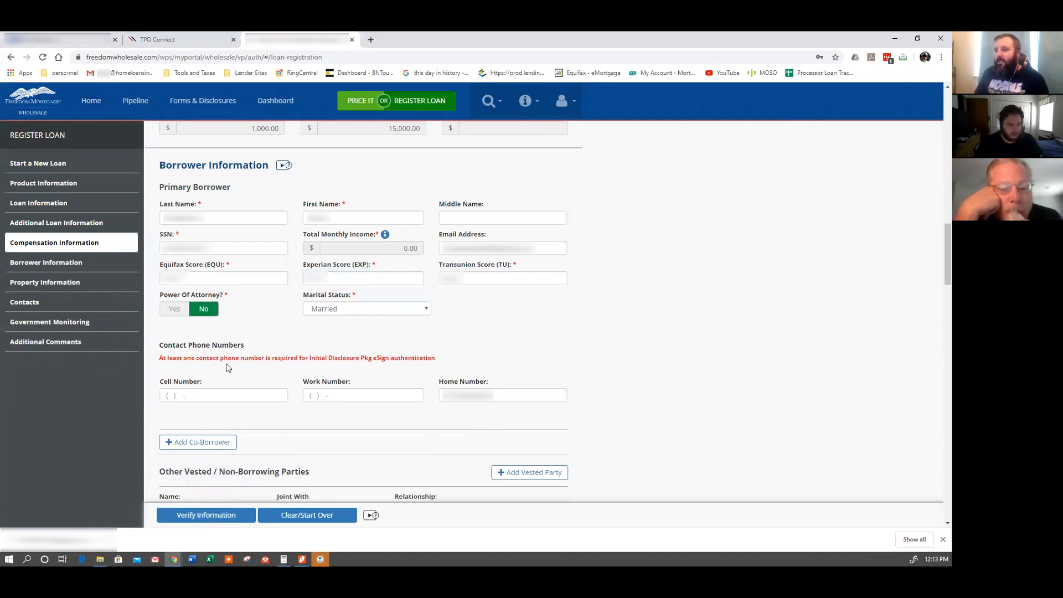
{"action": "scroll", "coordinate": [322, 368], "scroll_direction": "down", "scroll_amount": 1}
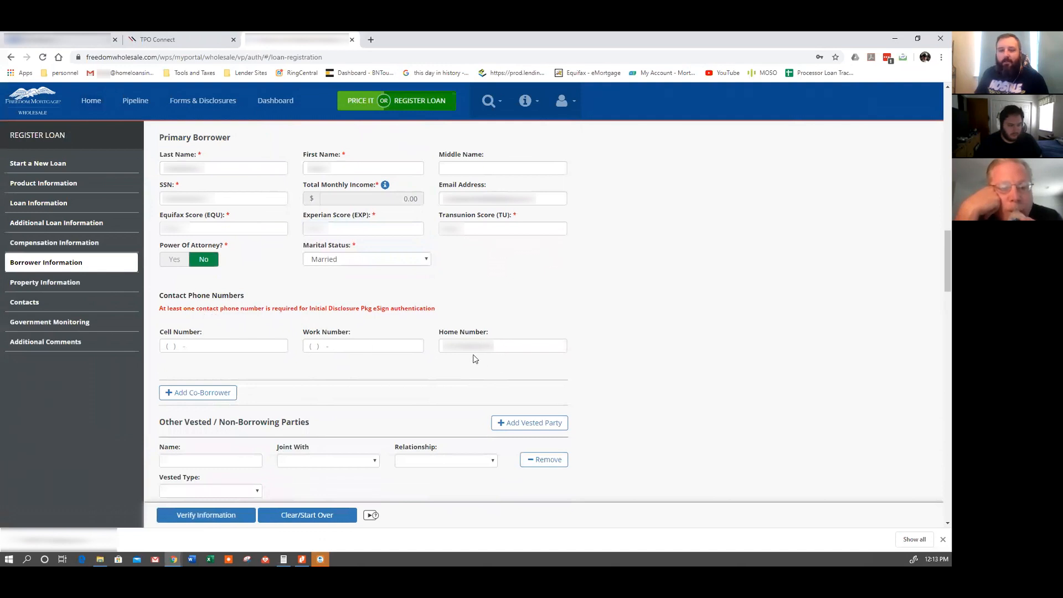
{"action": "scroll", "coordinate": [626, 381], "scroll_direction": "down", "scroll_amount": 2}
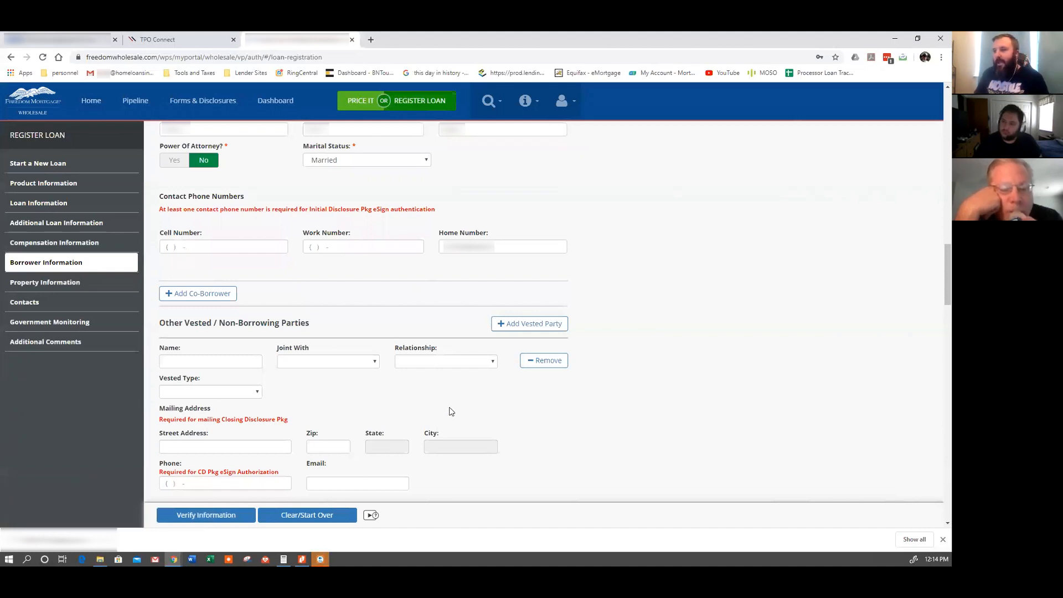
{"action": "scroll", "coordinate": [541, 432], "scroll_direction": "down", "scroll_amount": 4}
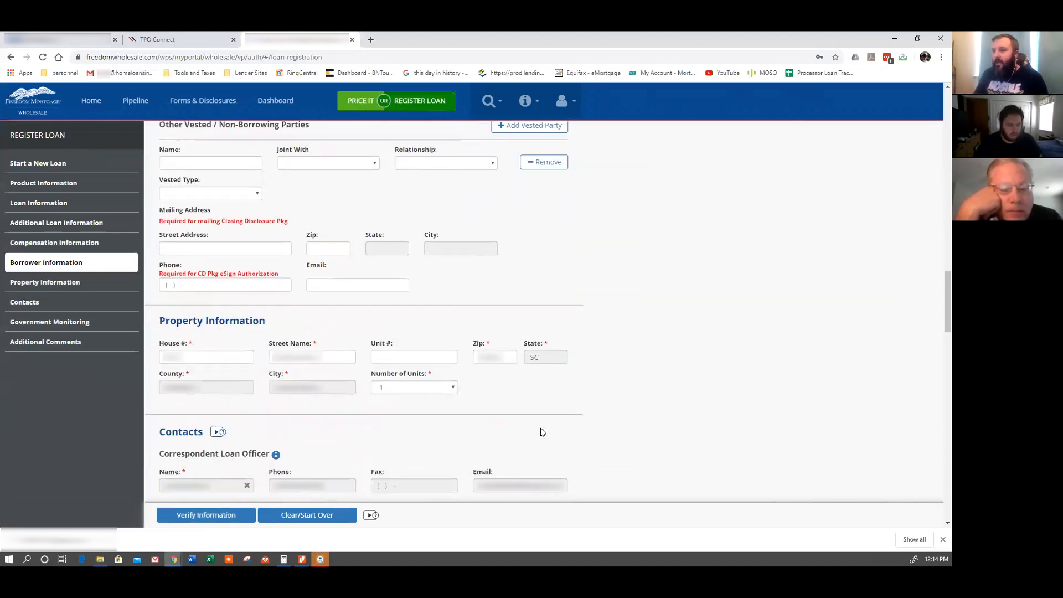
{"action": "scroll", "coordinate": [543, 426], "scroll_direction": "down", "scroll_amount": 1}
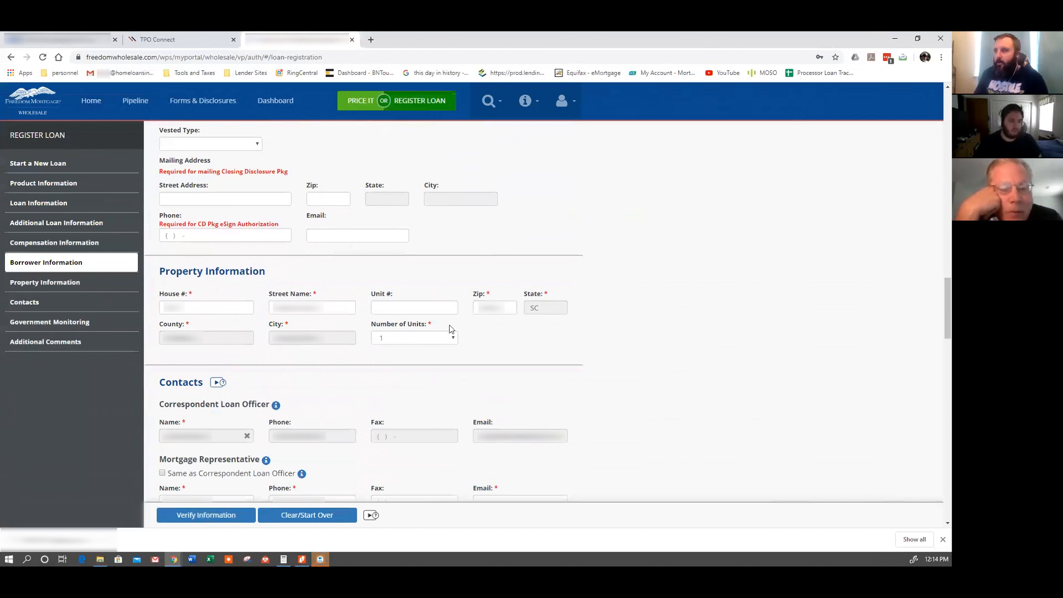
{"action": "scroll", "coordinate": [525, 366], "scroll_direction": "down", "scroll_amount": 1}
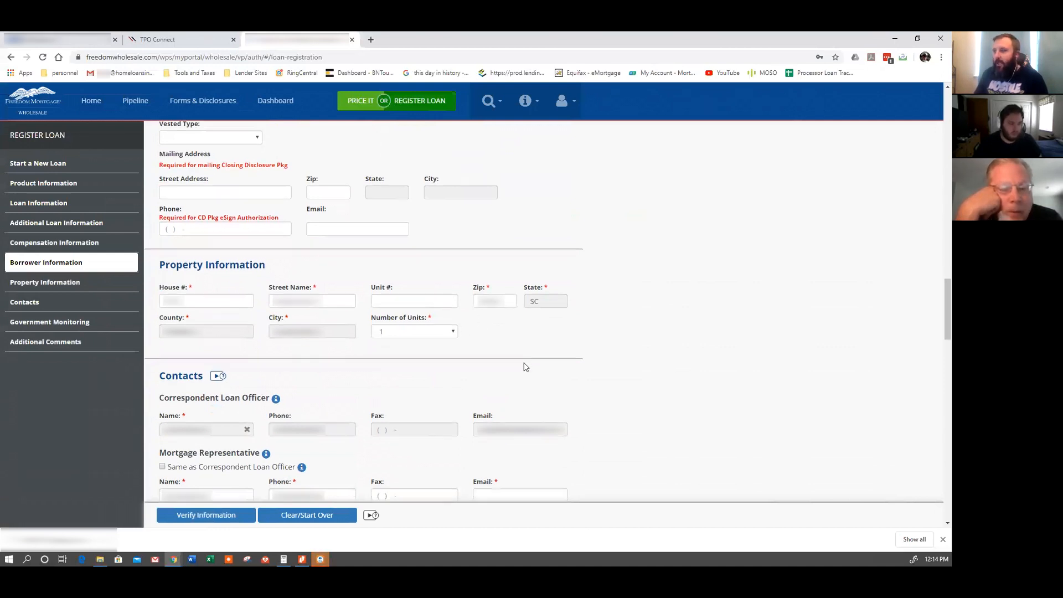
{"action": "scroll", "coordinate": [573, 359], "scroll_direction": "down", "scroll_amount": 1}
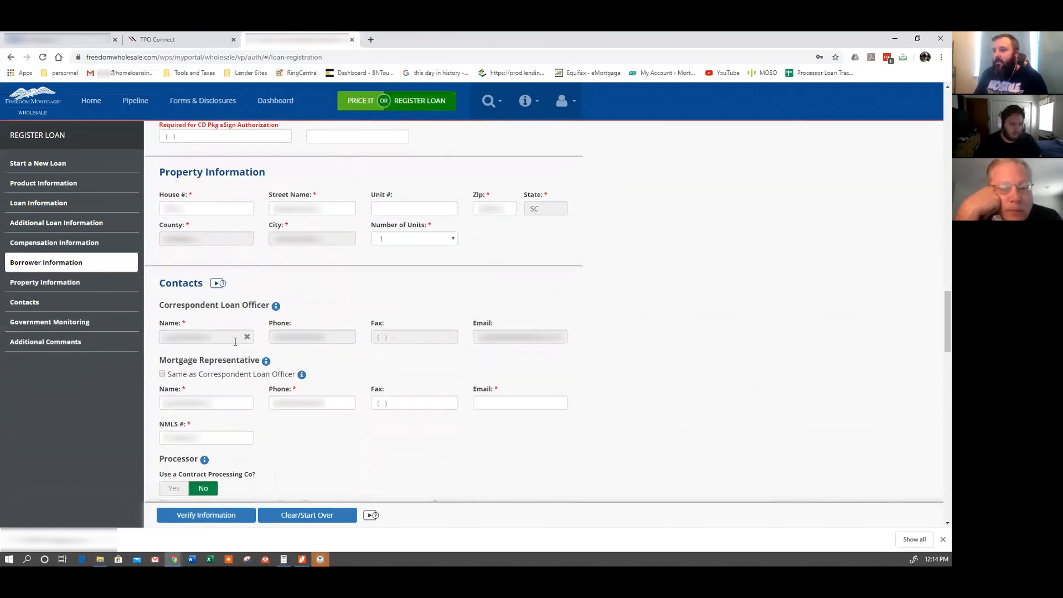
{"action": "scroll", "coordinate": [352, 354], "scroll_direction": "down", "scroll_amount": 1}
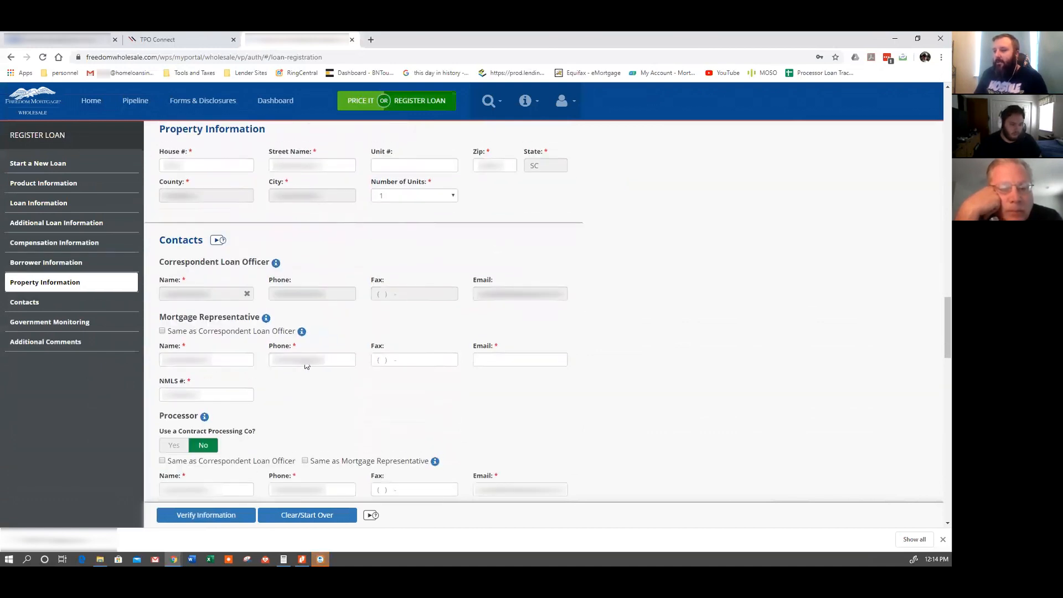
{"action": "scroll", "coordinate": [350, 409], "scroll_direction": "down", "scroll_amount": 1}
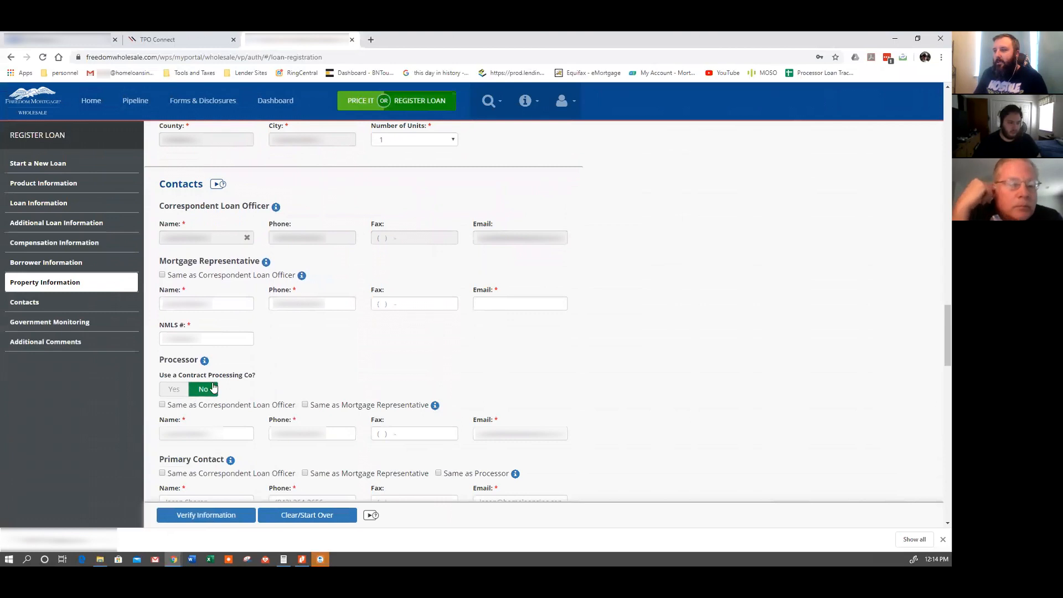
{"action": "scroll", "coordinate": [236, 384], "scroll_direction": "down", "scroll_amount": 1}
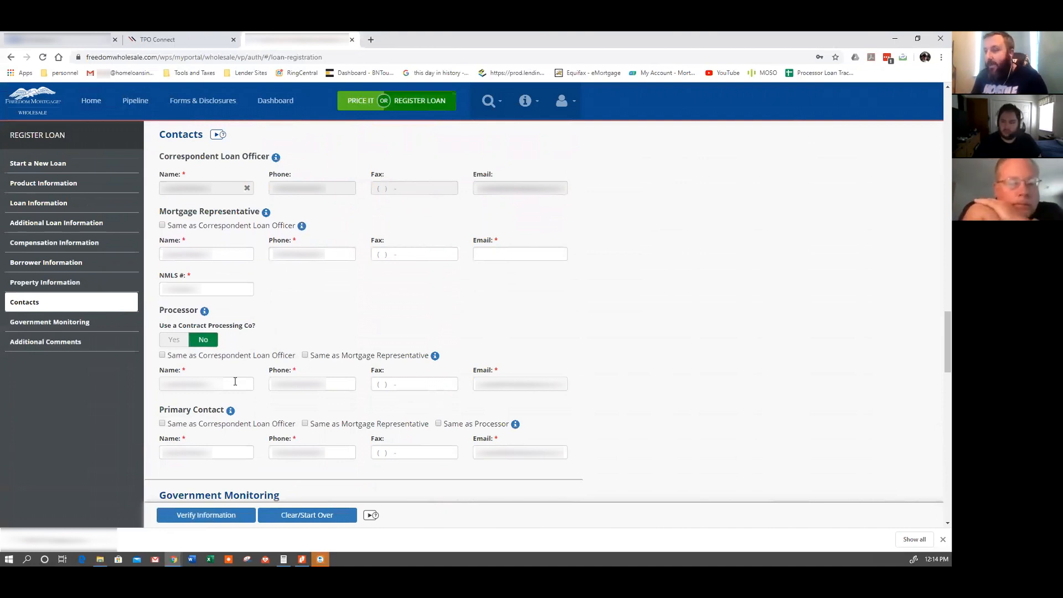
{"action": "scroll", "coordinate": [603, 368], "scroll_direction": "down", "scroll_amount": 2}
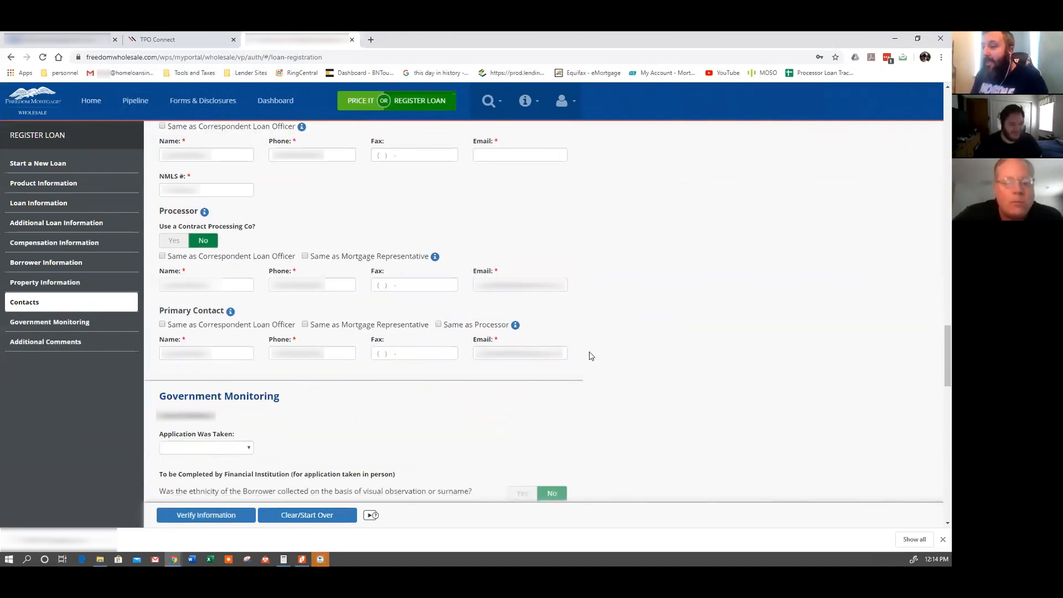
Set Application Was Taken to E-mail or Internet, leaving Additional Comments blank at the form's end.
{"action": "scroll", "coordinate": [576, 357], "scroll_direction": "down", "scroll_amount": 1}
{"action": "scroll", "coordinate": [277, 371], "scroll_direction": "down", "scroll_amount": 1}
{"action": "left_click", "coordinate": [214, 350]}
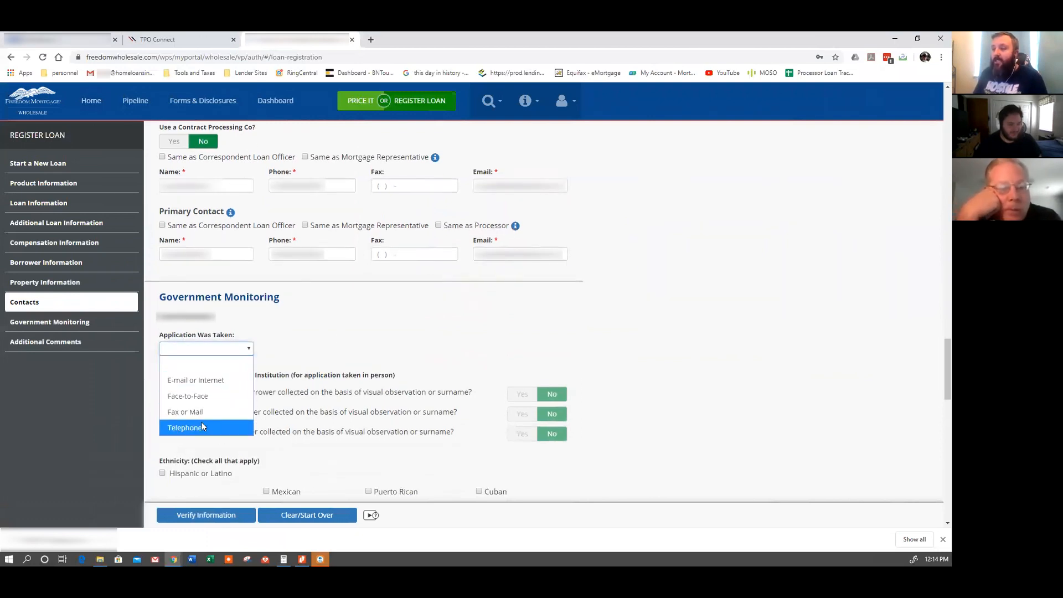
{"action": "left_click", "coordinate": [216, 380]}
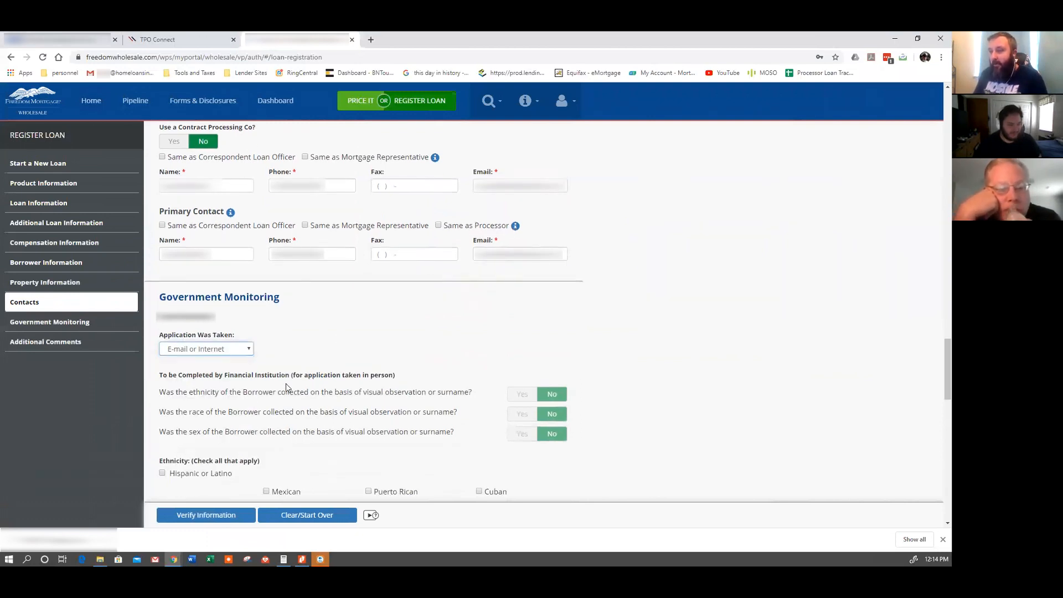
{"action": "scroll", "coordinate": [629, 388], "scroll_direction": "down", "scroll_amount": 1}
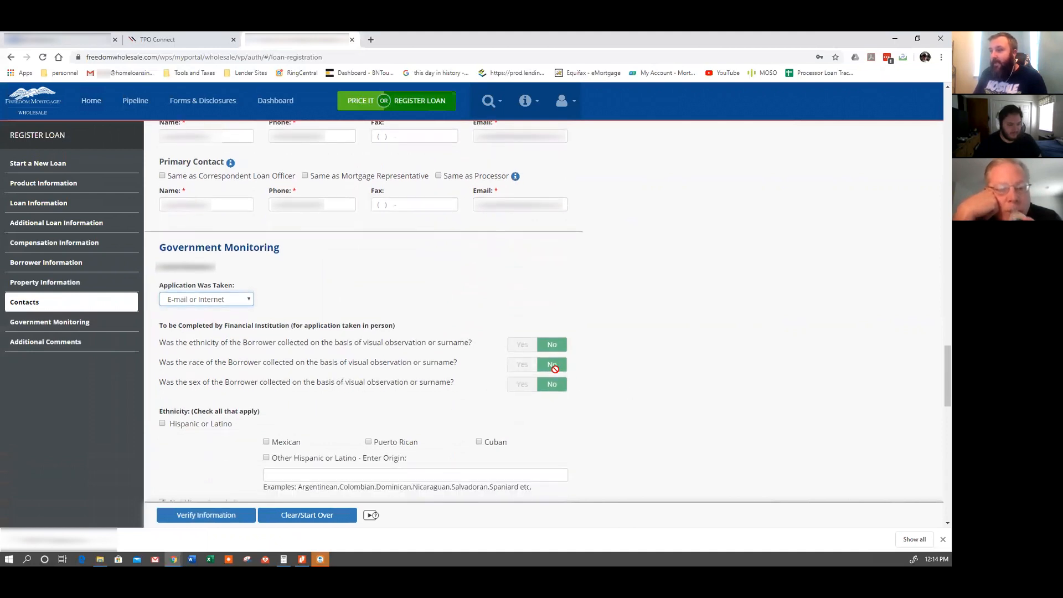
{"action": "scroll", "coordinate": [562, 380], "scroll_direction": "down", "scroll_amount": 3}
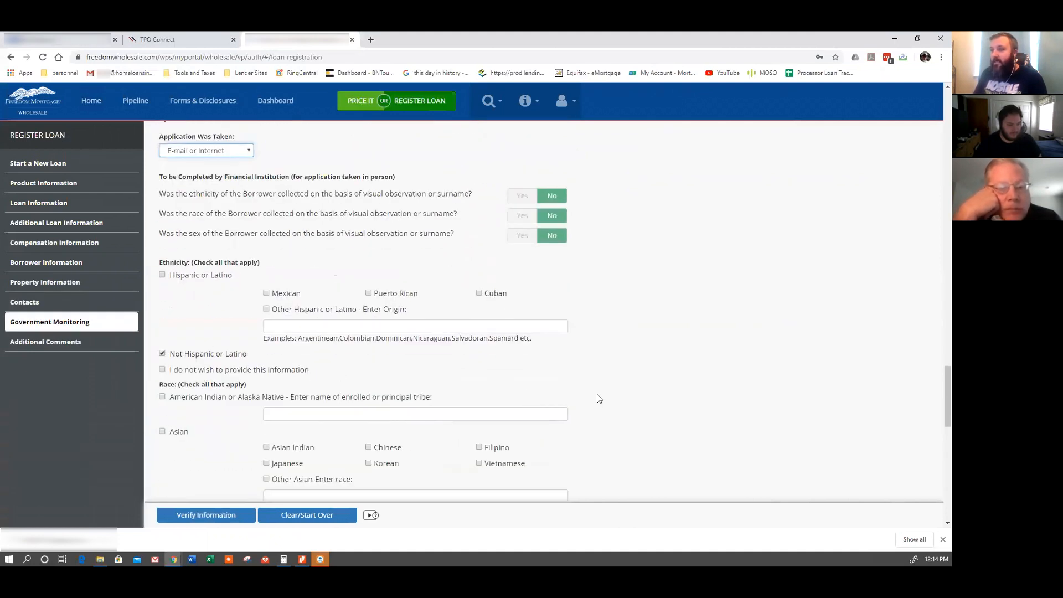
{"action": "scroll", "coordinate": [598, 399], "scroll_direction": "down", "scroll_amount": 6}
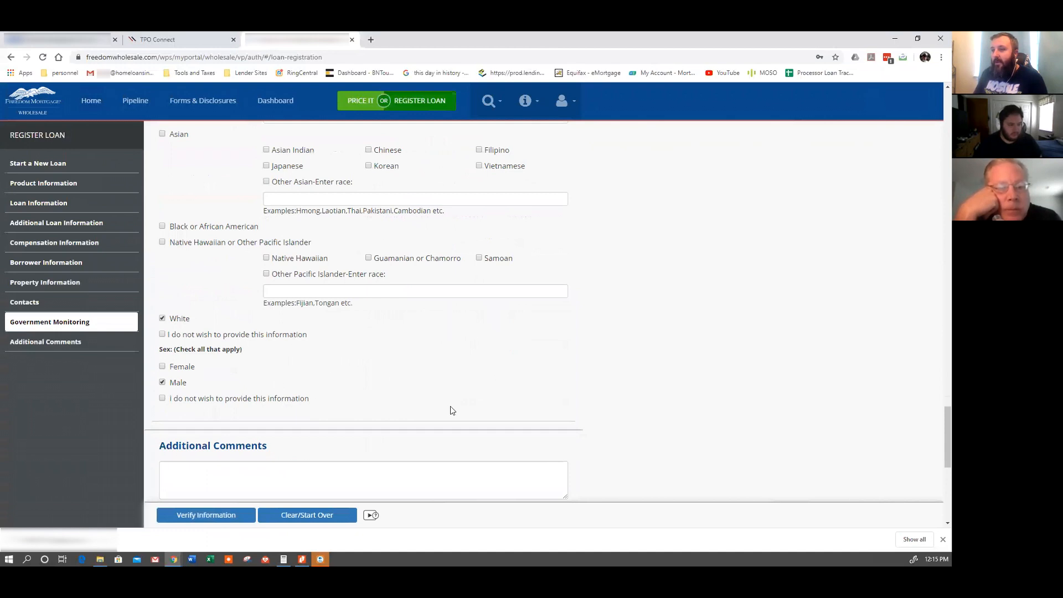
{"action": "scroll", "coordinate": [451, 410], "scroll_direction": "down", "scroll_amount": 4}
{"action": "scroll", "coordinate": [412, 312], "scroll_direction": "down", "scroll_amount": 2}
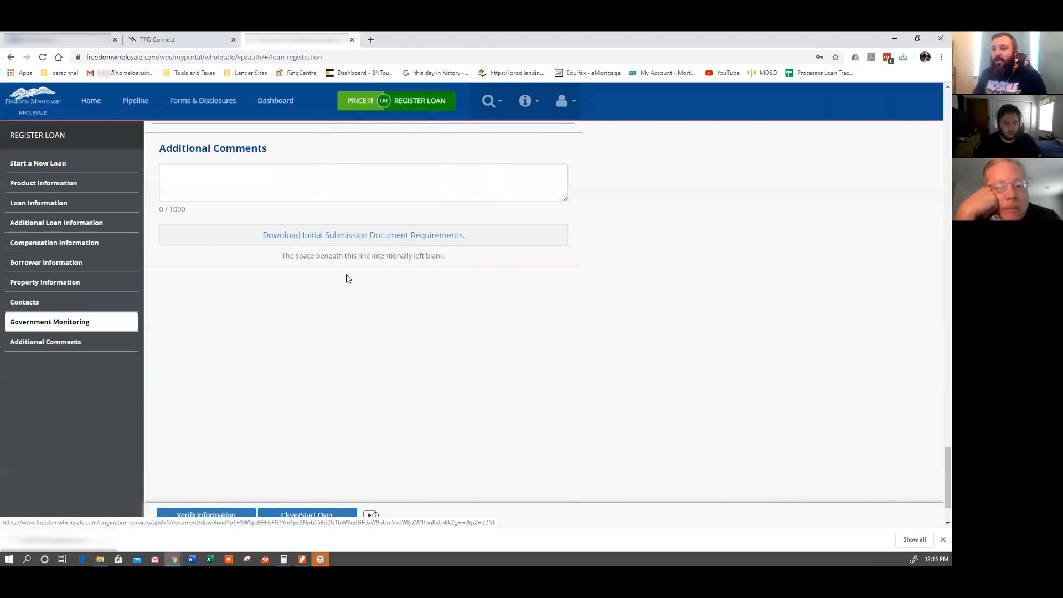
{"action": "scroll", "coordinate": [429, 351], "scroll_direction": "down", "scroll_amount": 2}
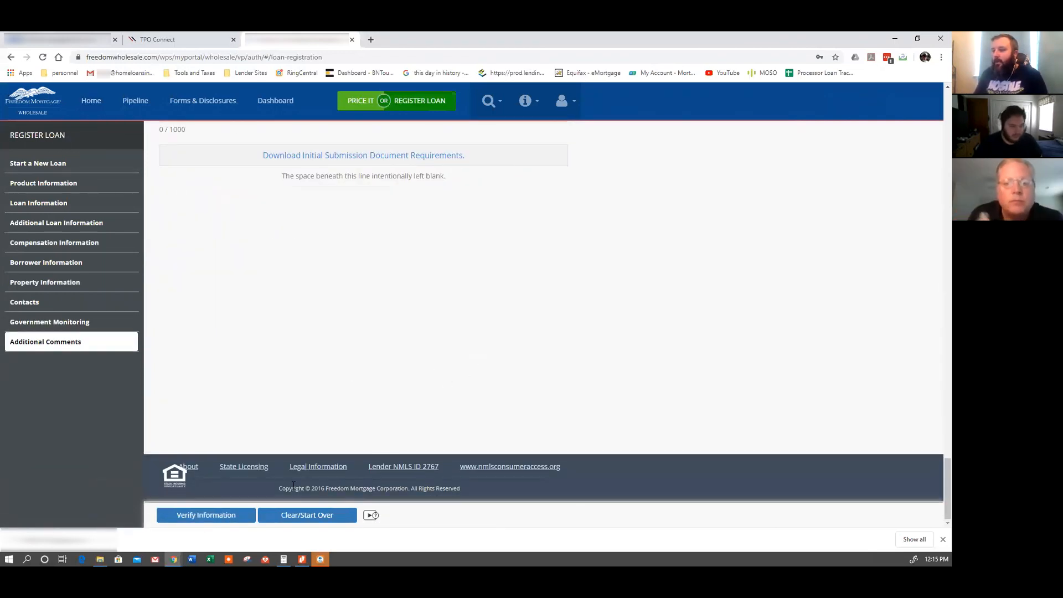
Verify Information to register the loan, then dismiss the browser's downloads bar.
{"action": "left_click", "coordinate": [233, 516]}
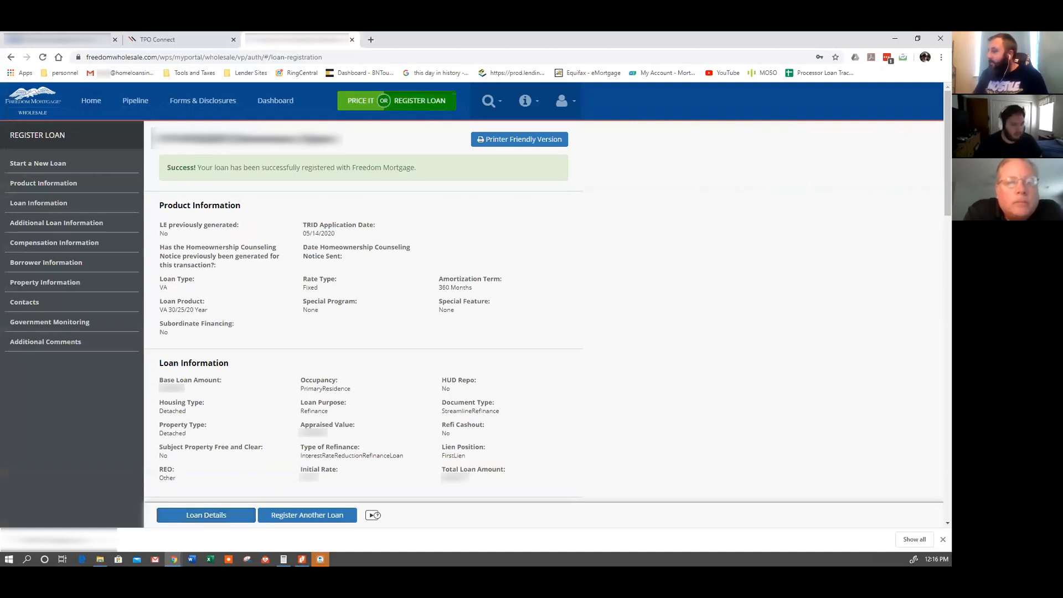
{"action": "left_click", "coordinate": [943, 540]}
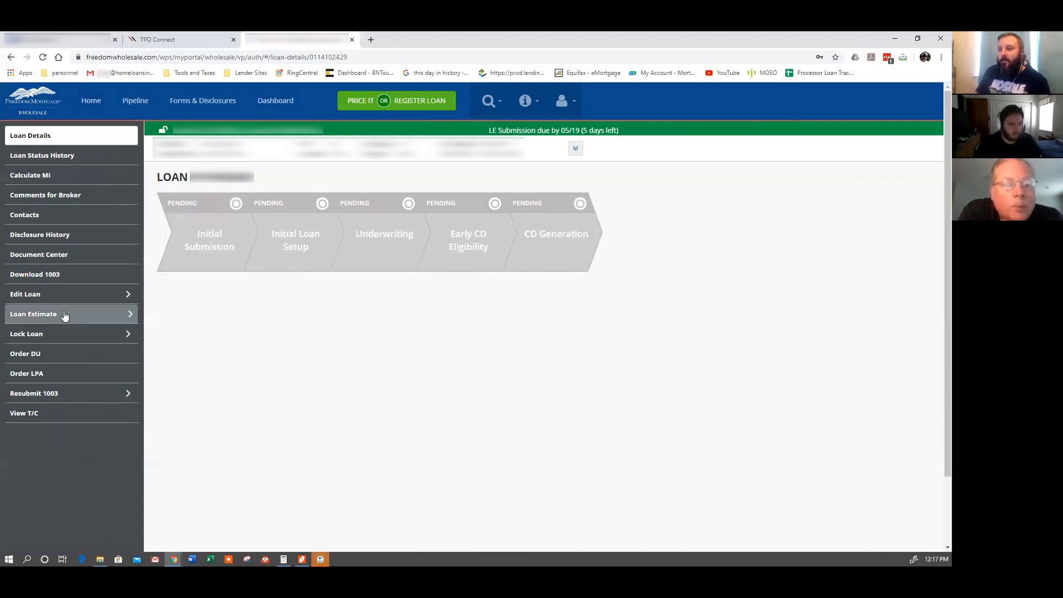
Start Lock Loan with Special program None and load the VA 30/25/20 Year prices.
{"action": "left_click", "coordinate": [86, 339]}
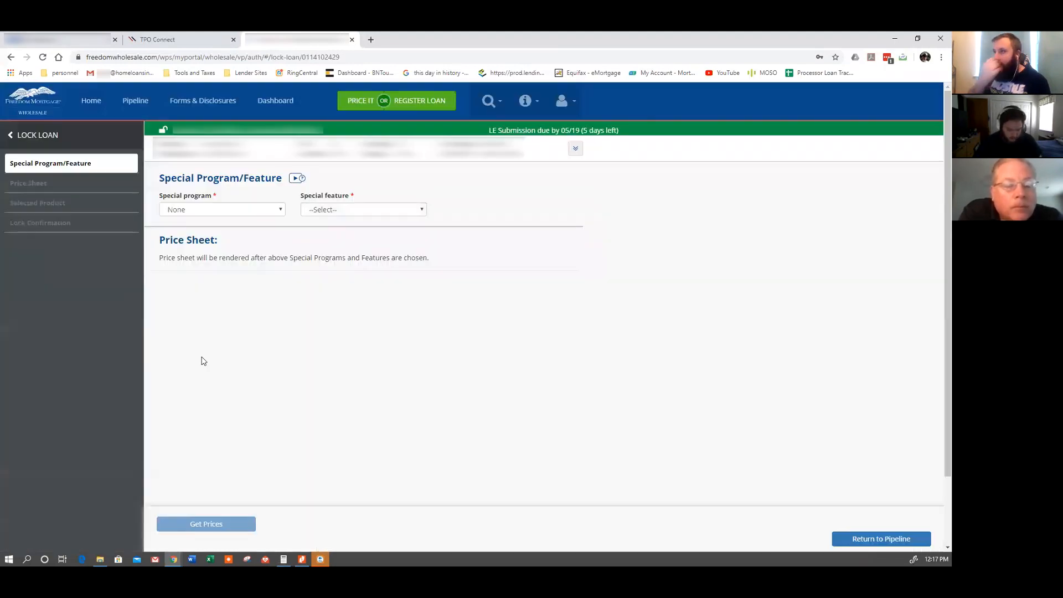
{"action": "left_click", "coordinate": [222, 209]}
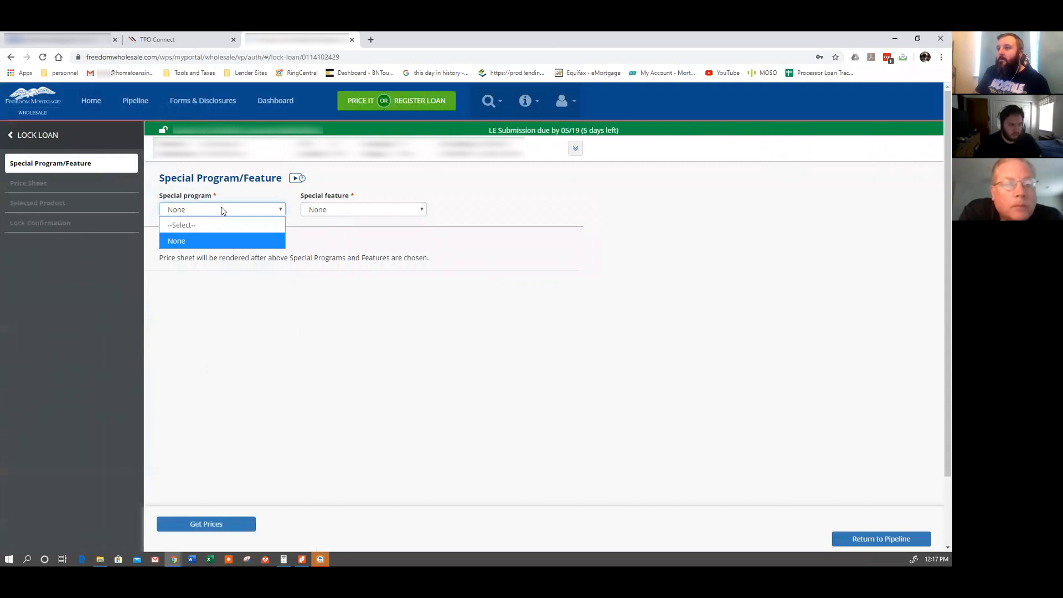
{"action": "left_click", "coordinate": [213, 240]}
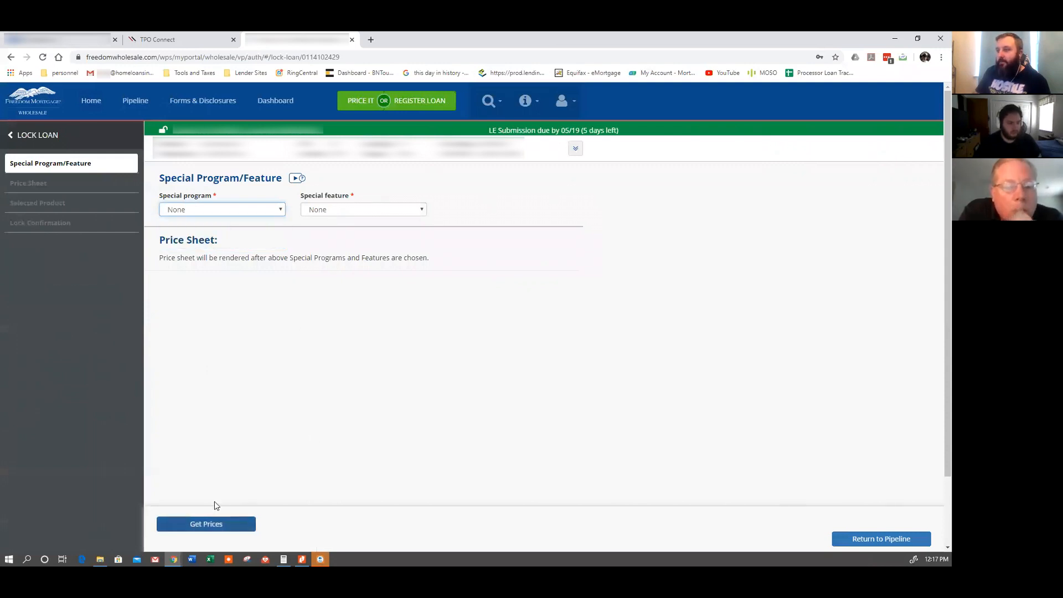
{"action": "left_click", "coordinate": [215, 520]}
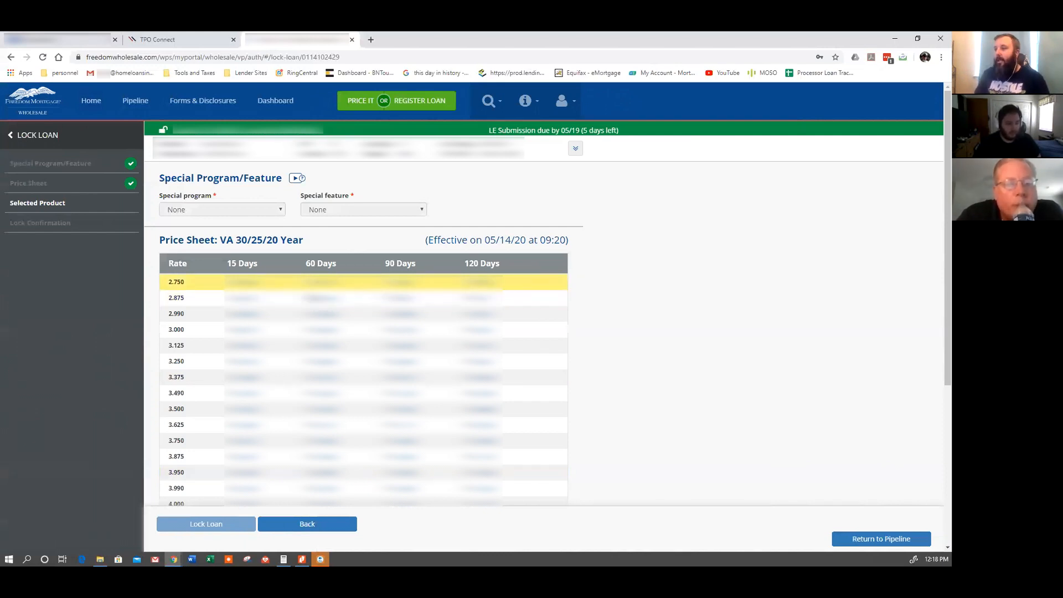
Select the 3.000 rate in the price sheet and lock the loan.
{"action": "left_click", "coordinate": [309, 283]}
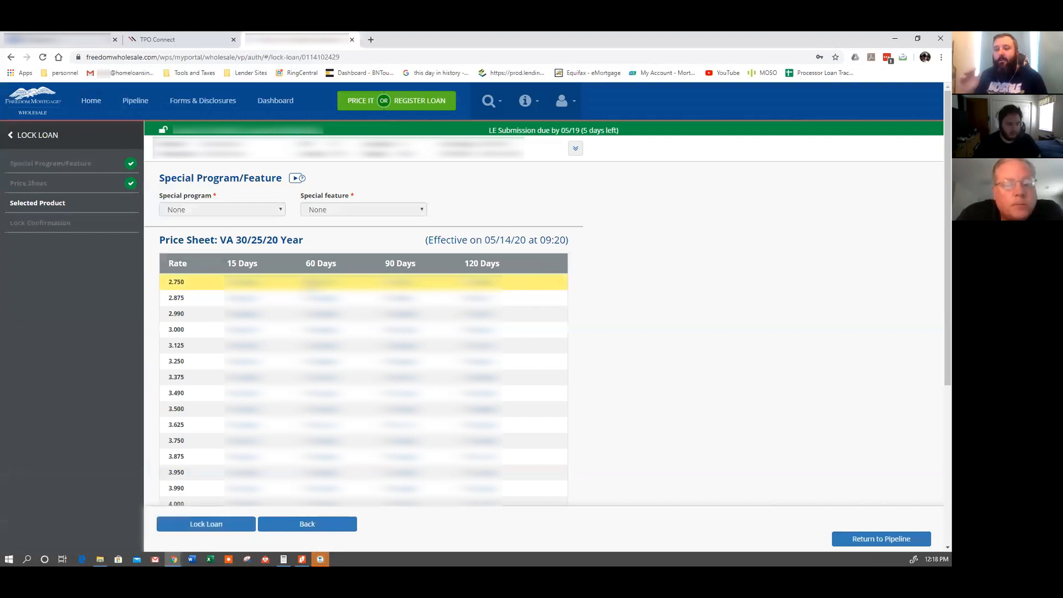
{"action": "left_click", "coordinate": [348, 316]}
{"action": "left_click", "coordinate": [348, 330]}
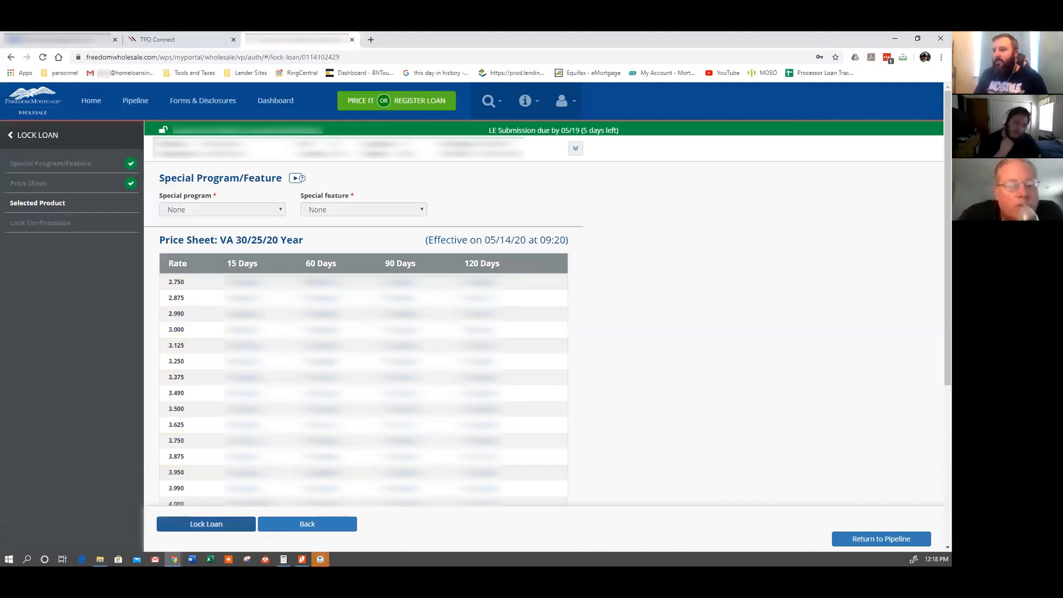
{"action": "left_click", "coordinate": [238, 524]}
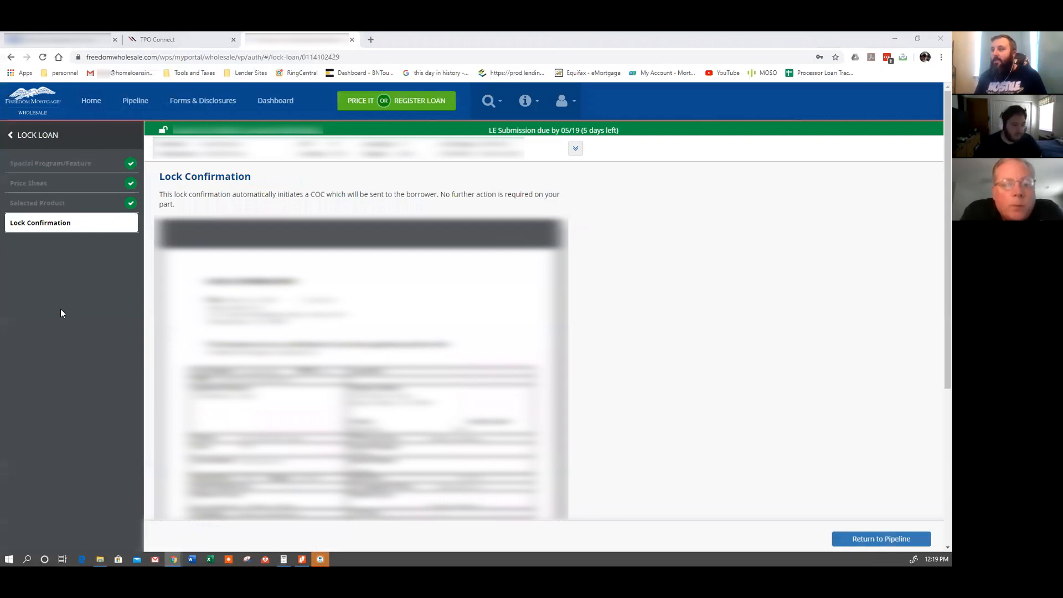
Expand the loan header to show Borrower, Property, Loan and Contacts tabs, then return to Loan Details.
{"action": "scroll", "coordinate": [361, 369], "scroll_direction": "down", "scroll_amount": 2}
{"action": "scroll", "coordinate": [361, 369], "scroll_direction": "down", "scroll_amount": 4}
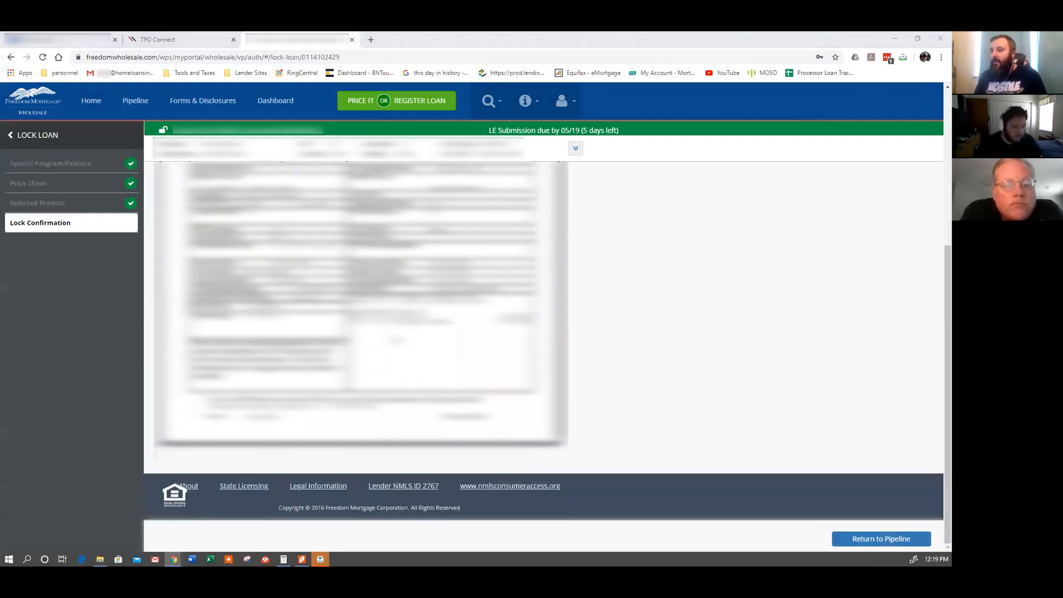
{"action": "scroll", "coordinate": [361, 369], "scroll_direction": "up", "scroll_amount": 6}
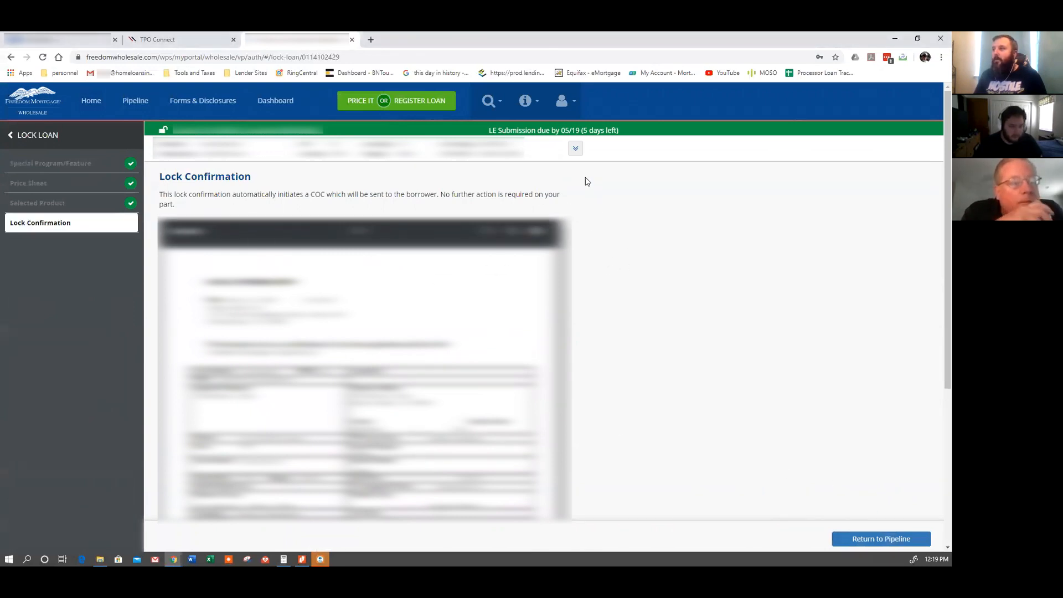
{"action": "left_click", "coordinate": [575, 148]}
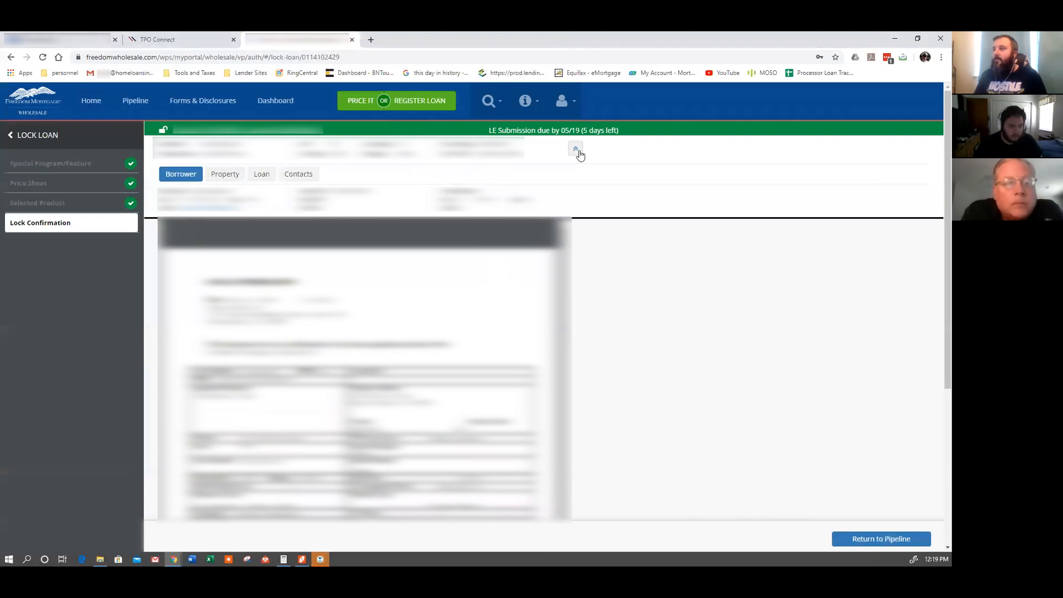
{"action": "left_click", "coordinate": [30, 136]}
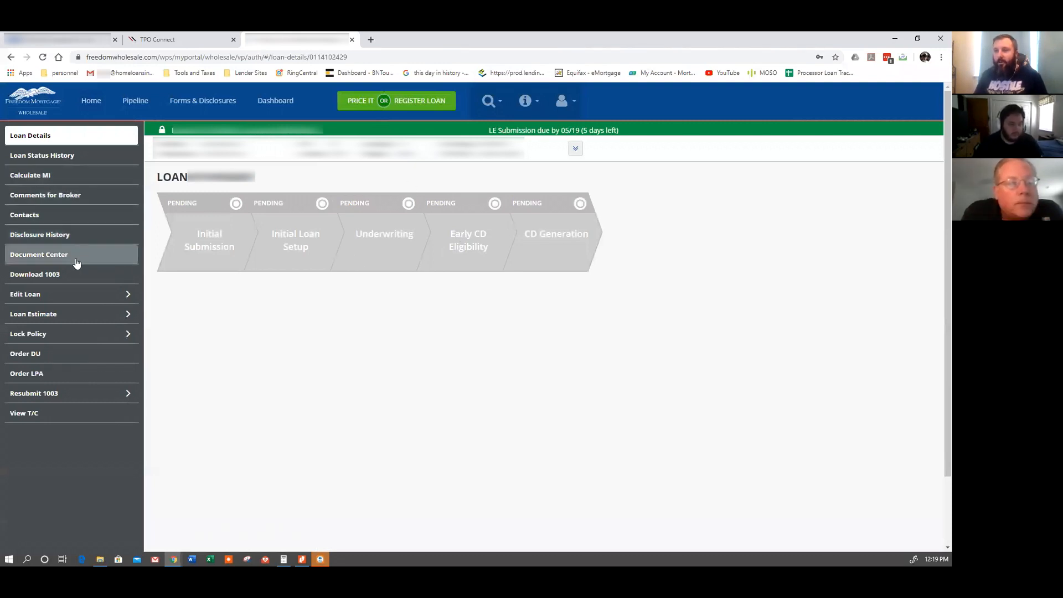
Open the loan's Loan Estimate at the Calculate Mortgage Insurance step.
{"action": "left_click", "coordinate": [83, 316]}
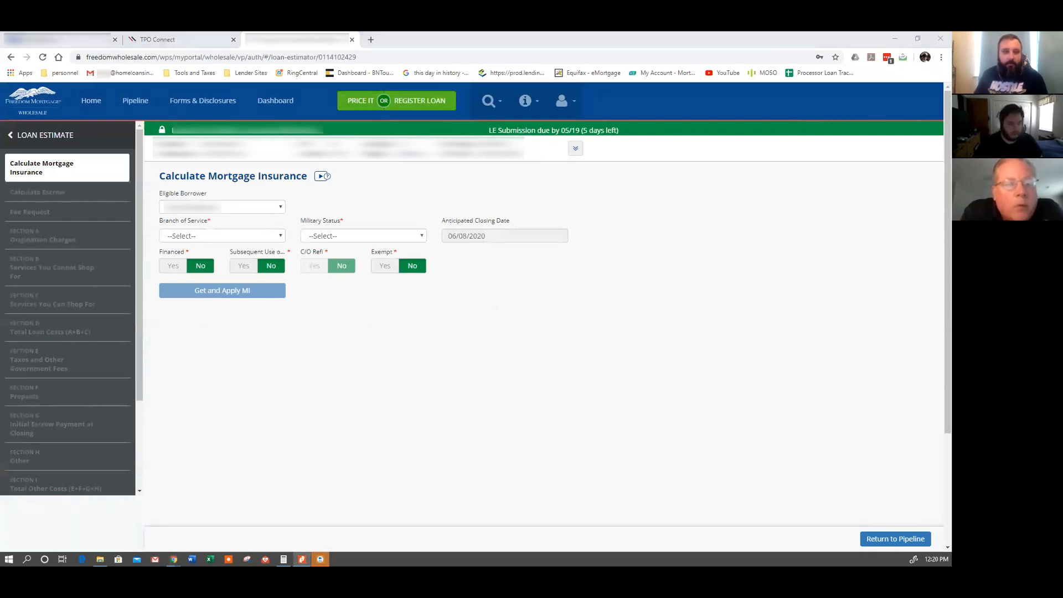
Set the borrower's branch of service to Coast Guard and military status to Other.
{"action": "left_click", "coordinate": [240, 235]}
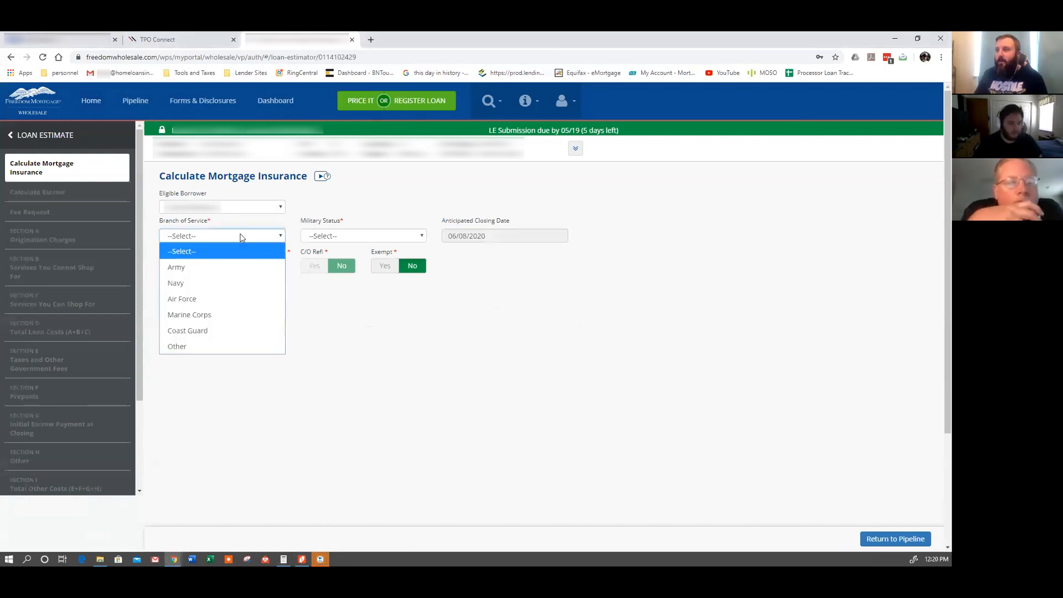
{"action": "left_click", "coordinate": [214, 330]}
{"action": "left_click", "coordinate": [360, 236]}
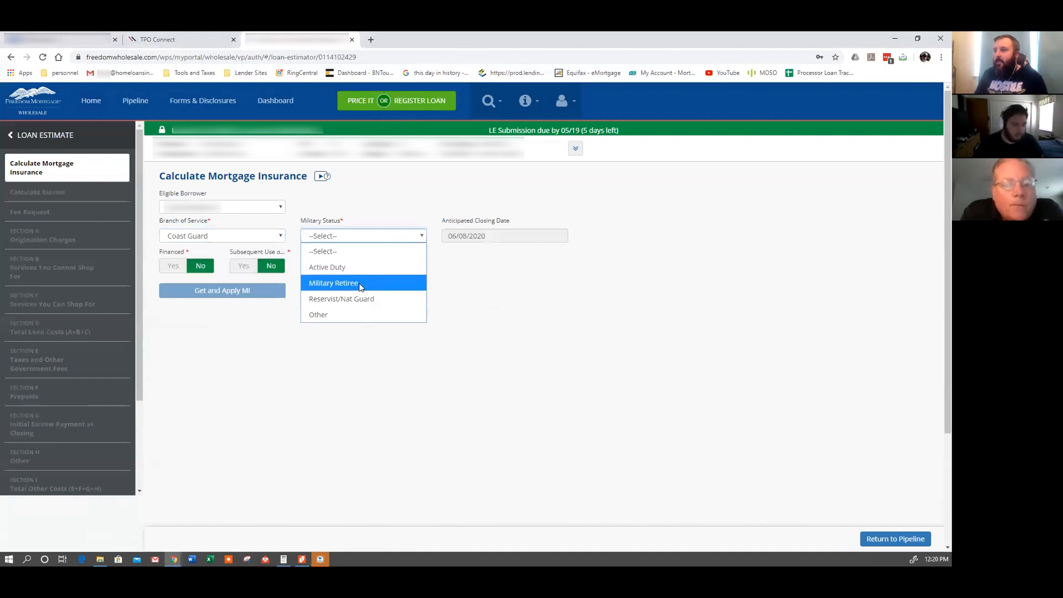
{"action": "left_click", "coordinate": [351, 314]}
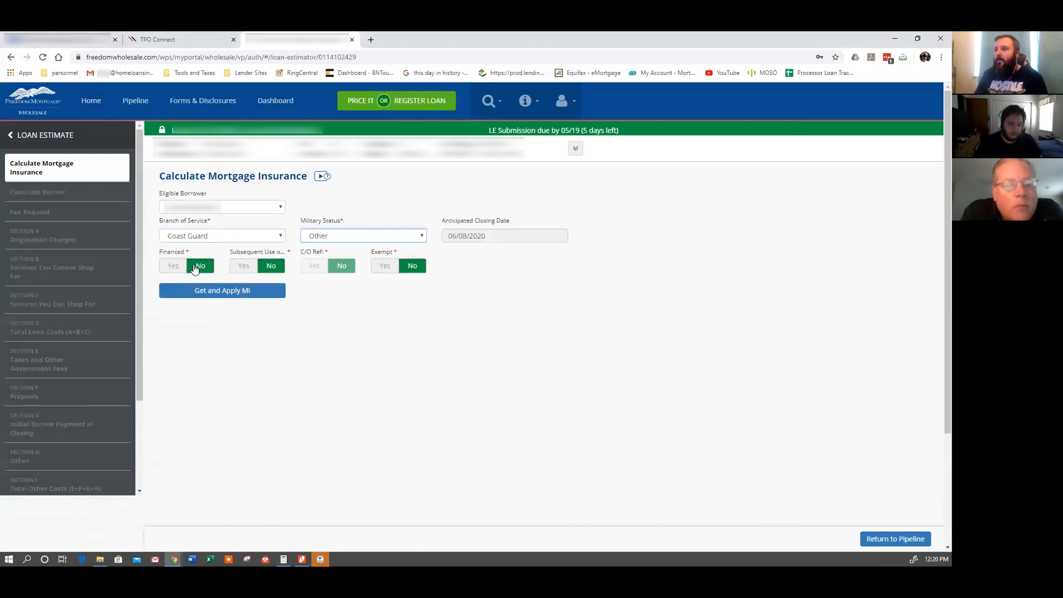
Get and apply the financed mortgage insurance.
{"action": "left_click", "coordinate": [217, 294]}
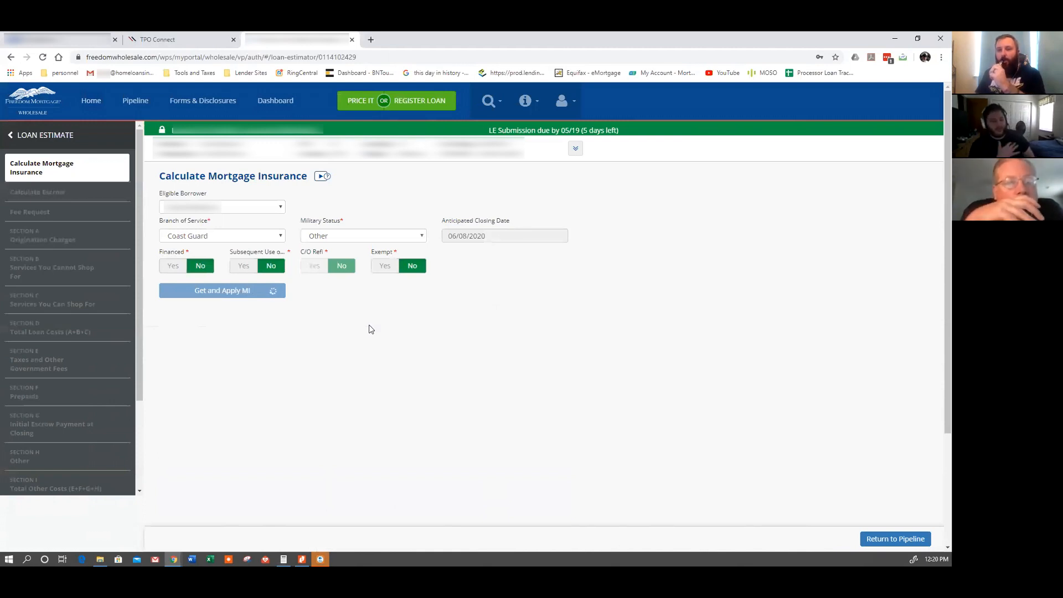
{"action": "left_click", "coordinate": [180, 308]}
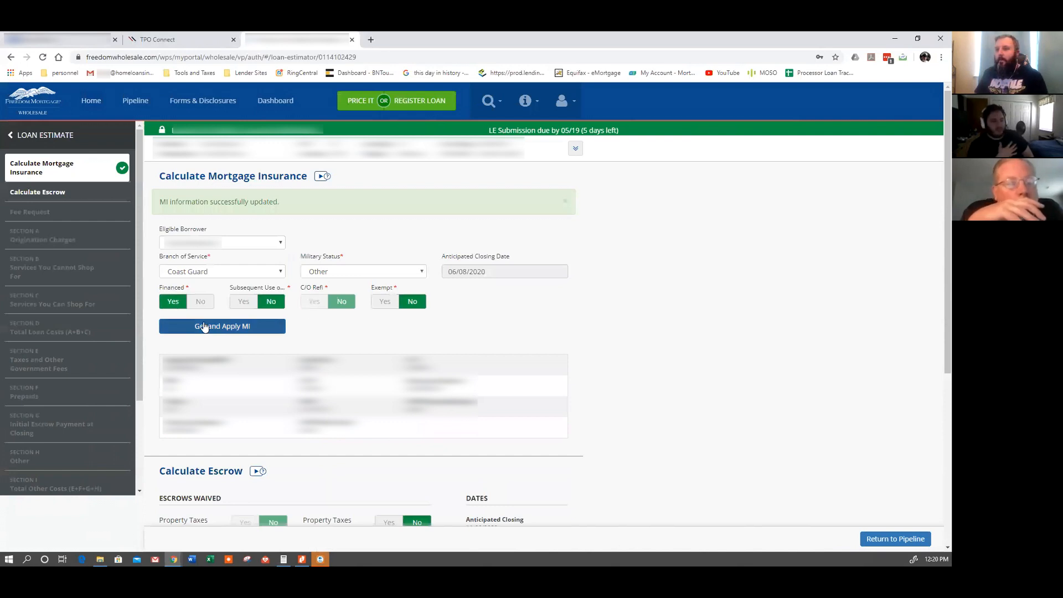
{"action": "left_click", "coordinate": [206, 327]}
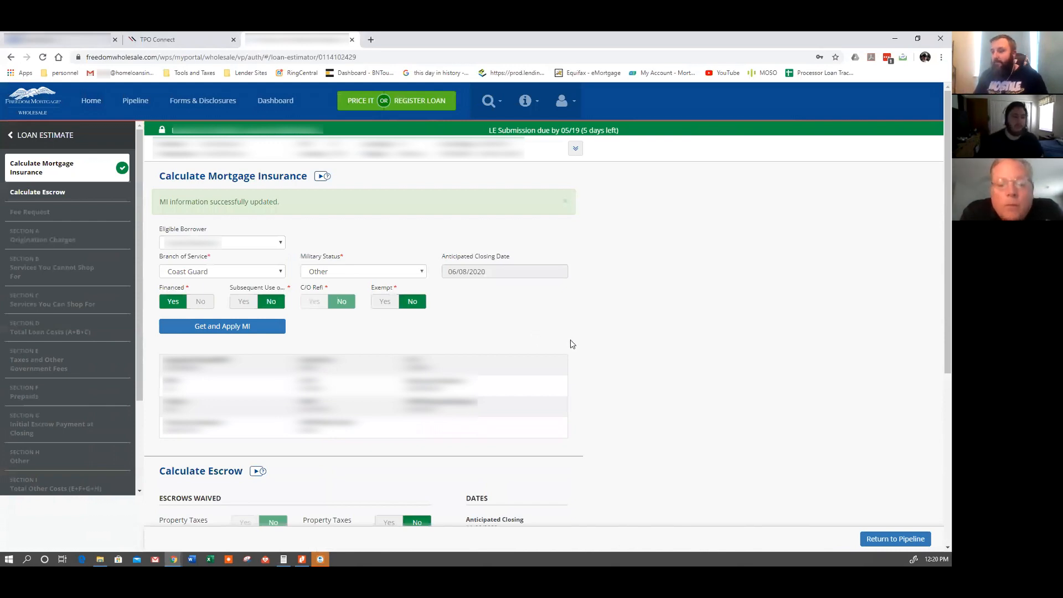
Enter the hazard insurance escrow with 3 months.
{"action": "scroll", "coordinate": [600, 349], "scroll_direction": "down", "scroll_amount": 2}
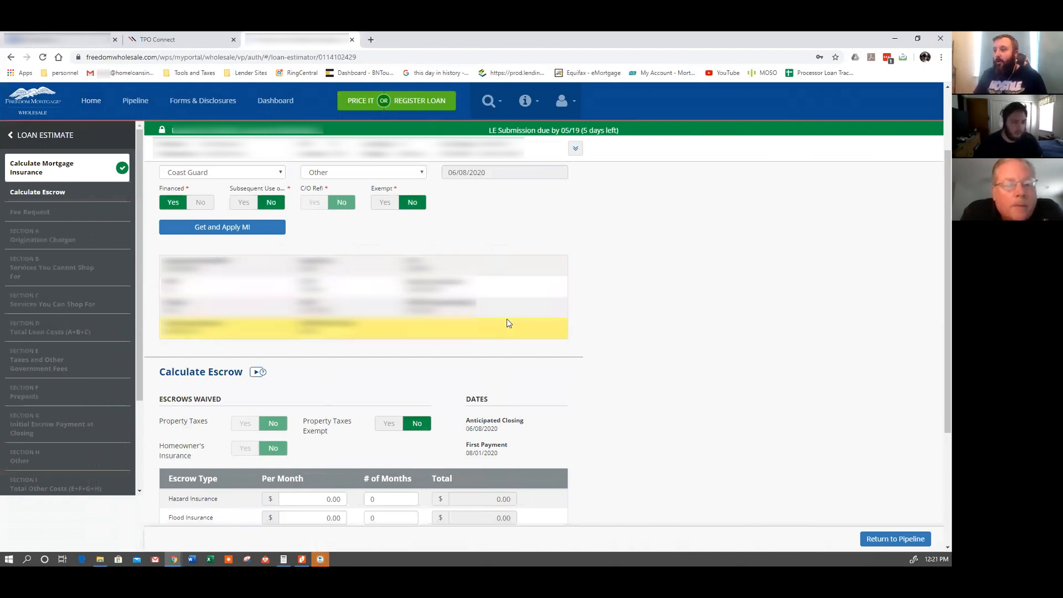
{"action": "scroll", "coordinate": [509, 323], "scroll_direction": "down", "scroll_amount": 3}
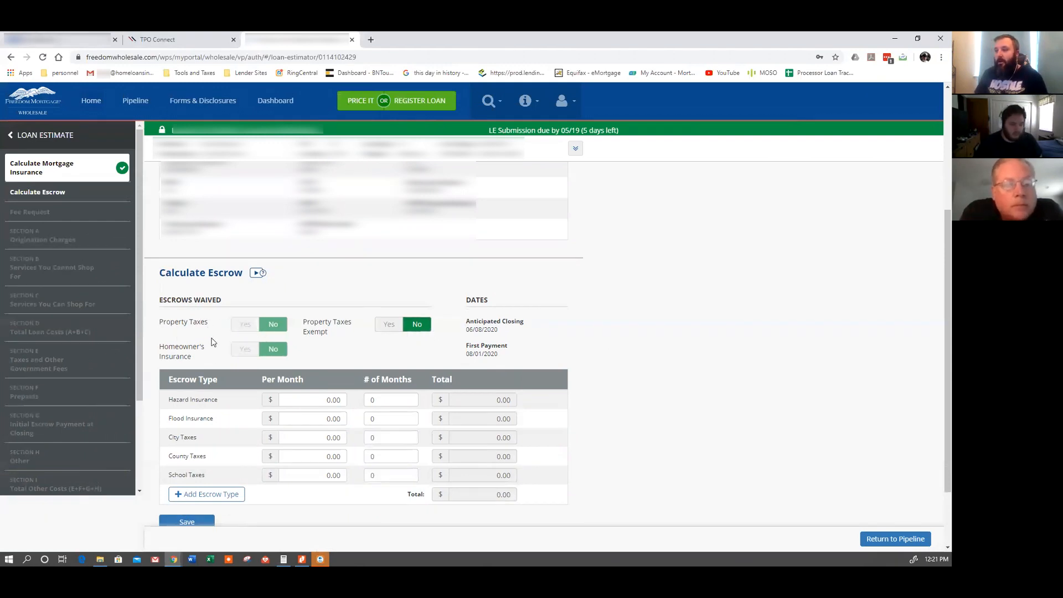
{"action": "scroll", "coordinate": [696, 401], "scroll_direction": "down", "scroll_amount": 3}
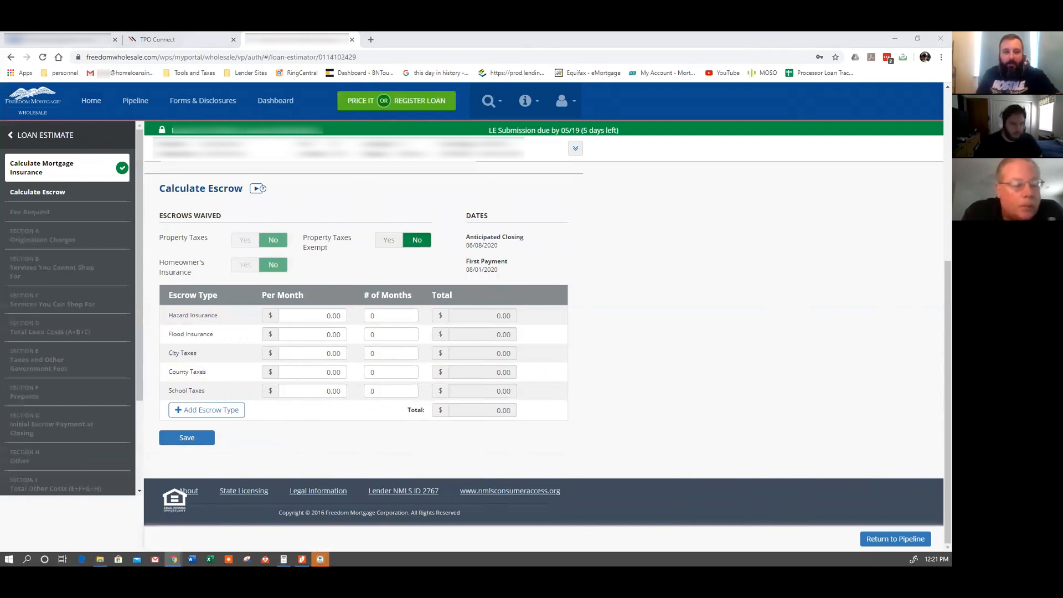
{"action": "left_click", "coordinate": [327, 316]}
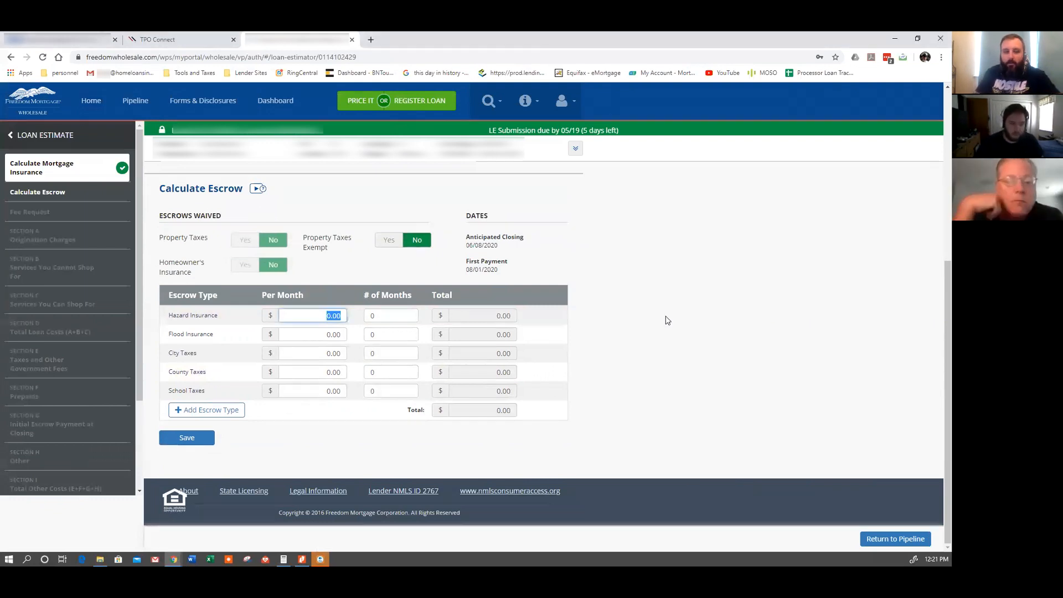
{"action": "key", "text": "BackSpace"}
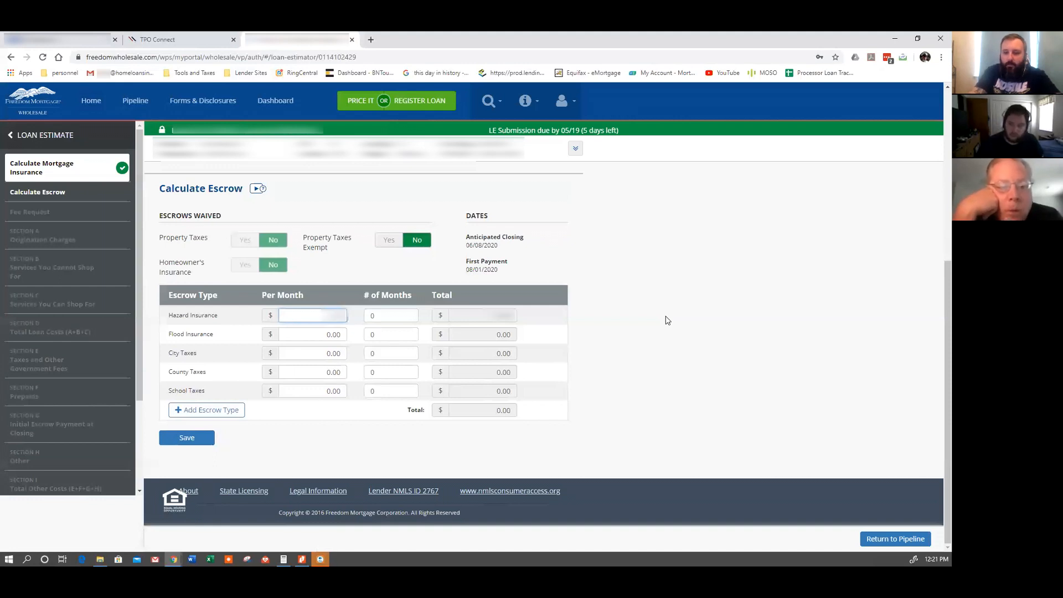
{"action": "key", "text": "Tab"}
{"action": "type", "text": "3"}
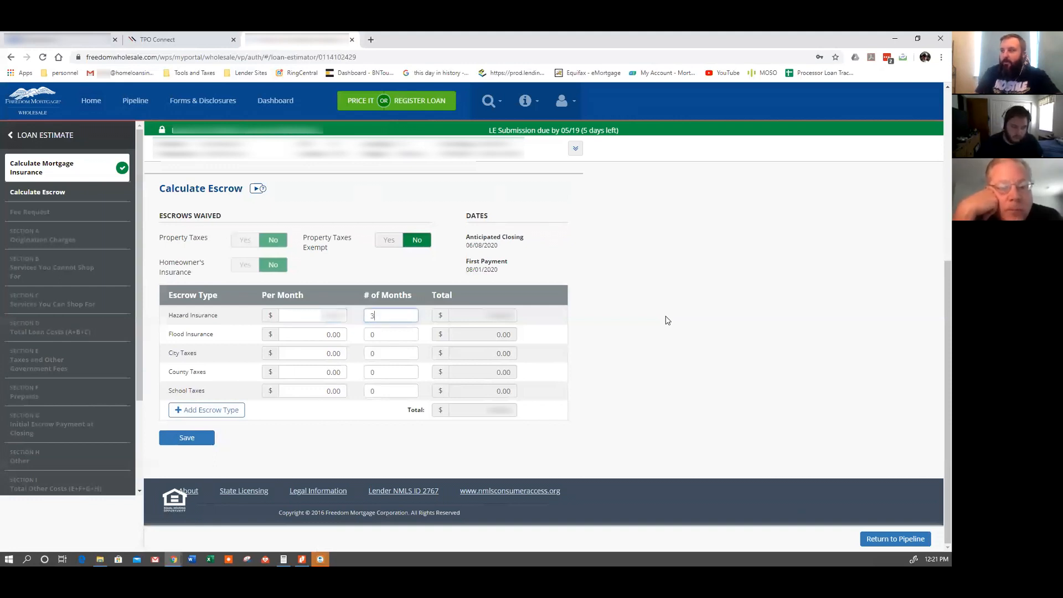
Enter the county taxes escrow with 3 months and save the escrow details.
{"action": "left_click", "coordinate": [298, 377]}
{"action": "type", "text": "..."}
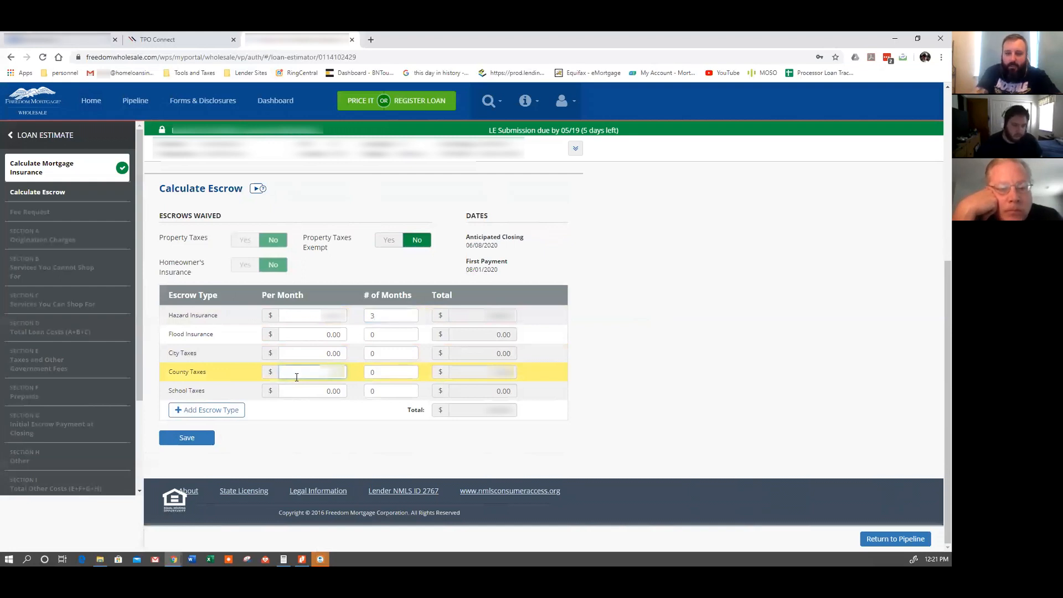
{"action": "key", "text": "Tab"}
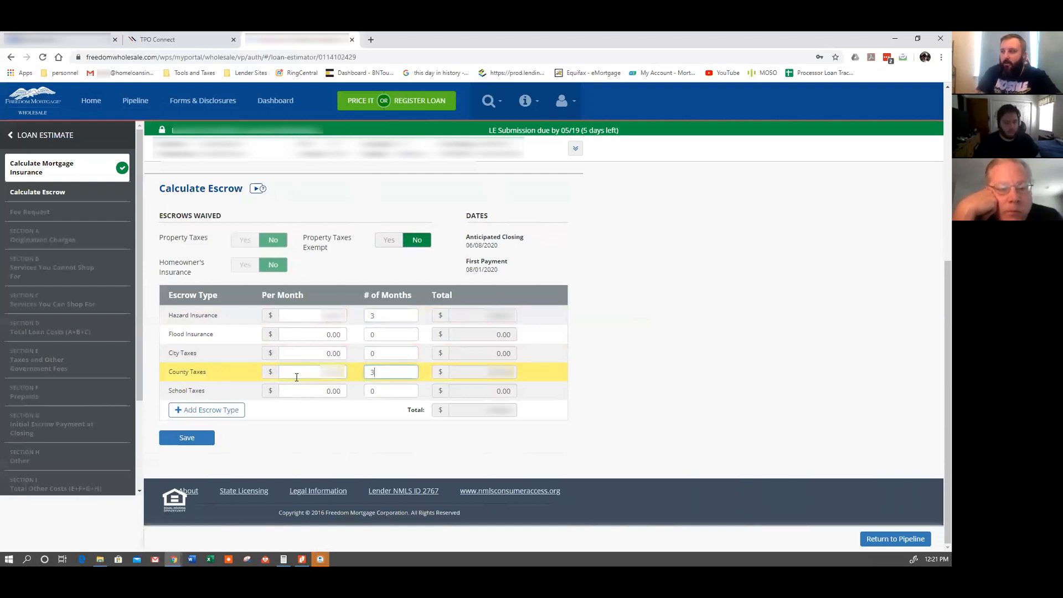
{"action": "left_click", "coordinate": [636, 422]}
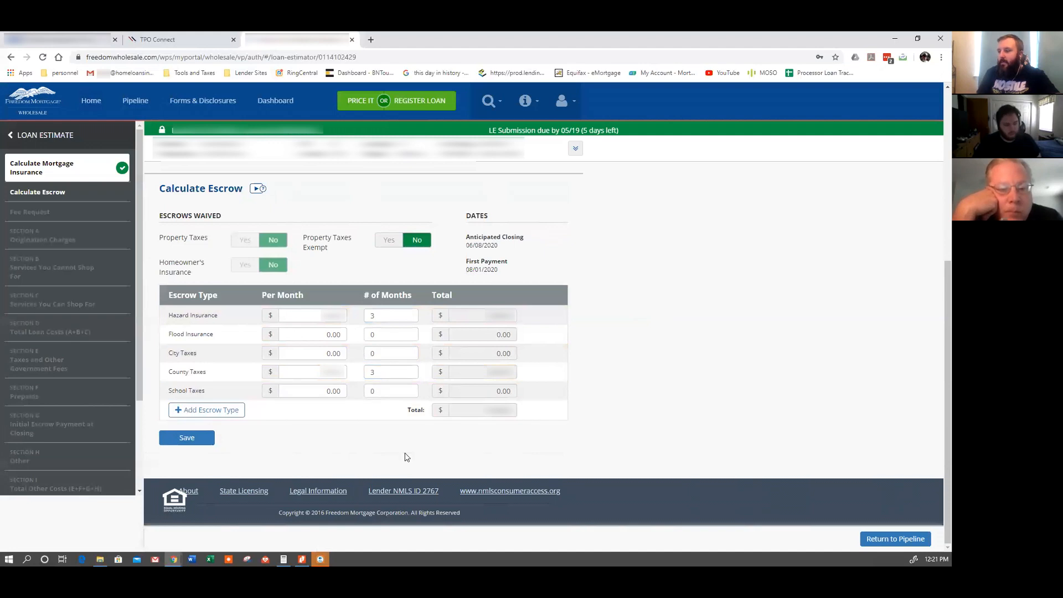
{"action": "left_click", "coordinate": [197, 440]}
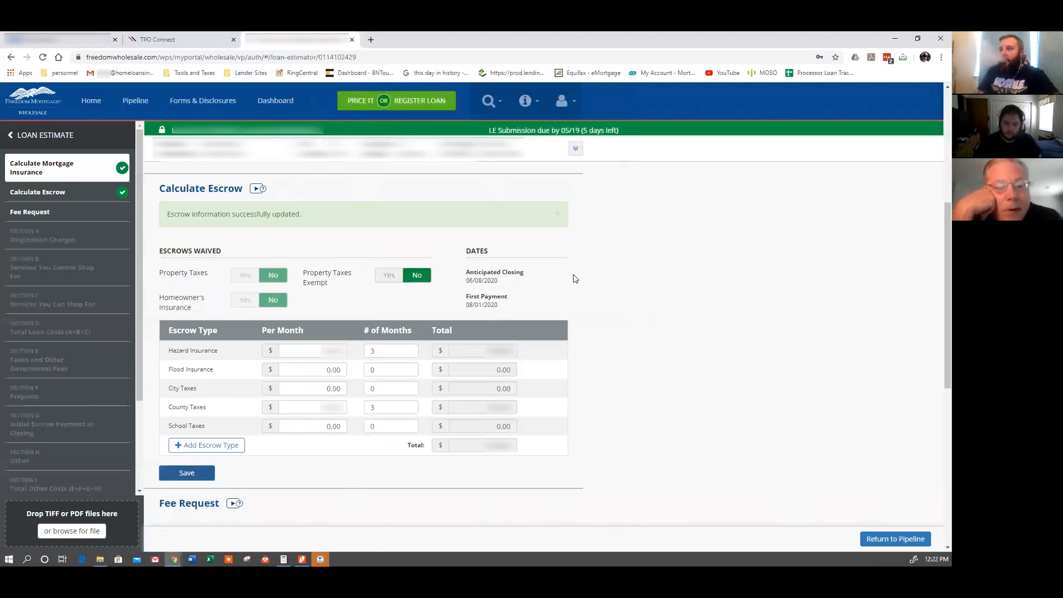
Edit the Title Insurance provider in Fee Request to list alternative settlement providers.
{"action": "scroll", "coordinate": [621, 419], "scroll_direction": "down", "scroll_amount": 3}
{"action": "scroll", "coordinate": [620, 419], "scroll_direction": "down", "scroll_amount": 2}
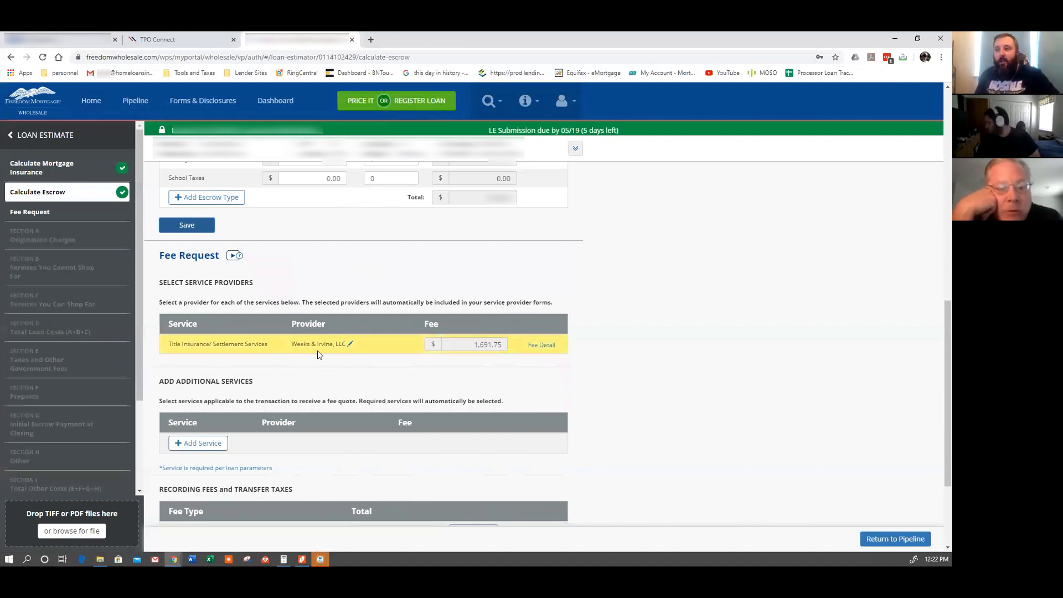
{"action": "left_click", "coordinate": [352, 345]}
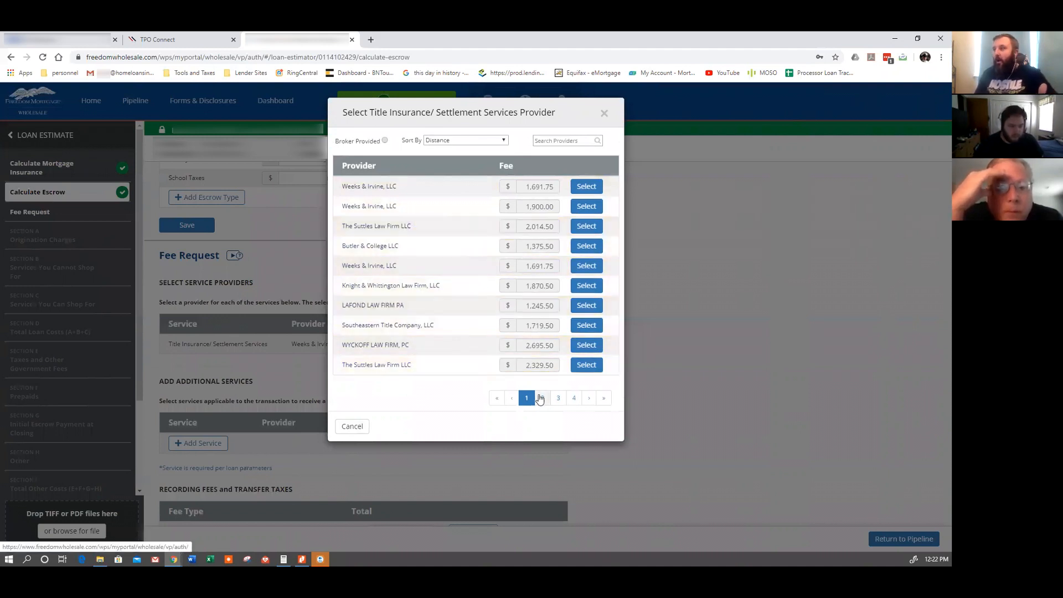
Search providers for 'coo' and select Cooperative Title at a 1,615.00 fee.
{"action": "left_click", "coordinate": [576, 142]}
{"action": "type", "text": "c"}
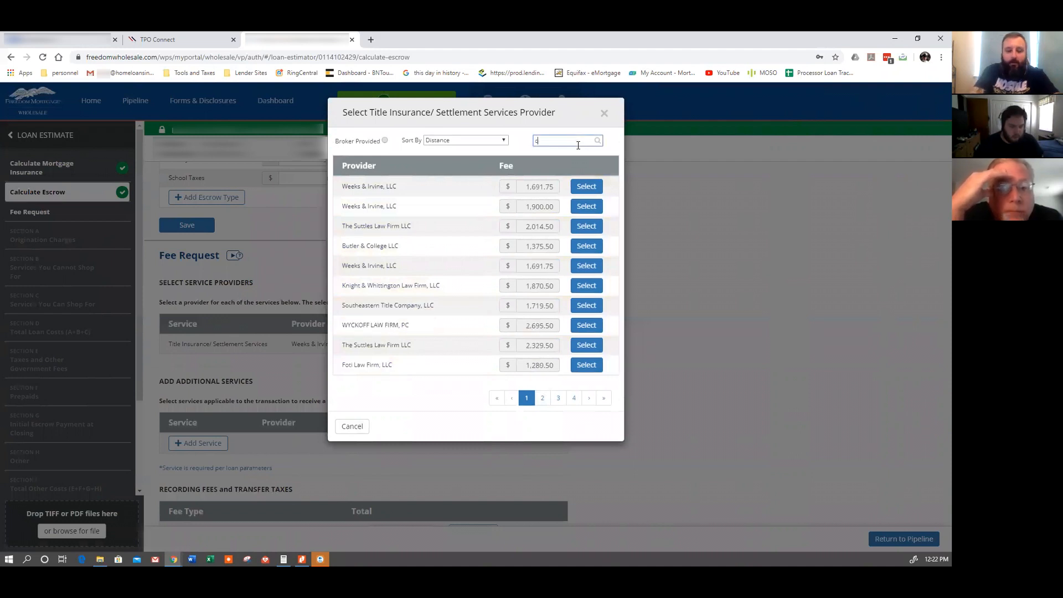
{"action": "type", "text": "oop"}
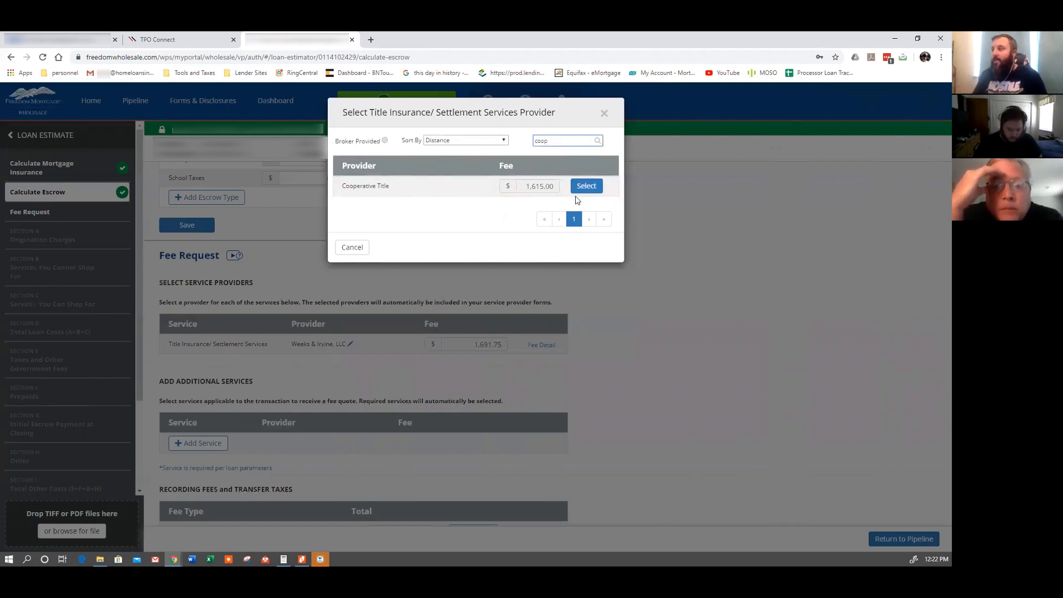
{"action": "left_click", "coordinate": [588, 188]}
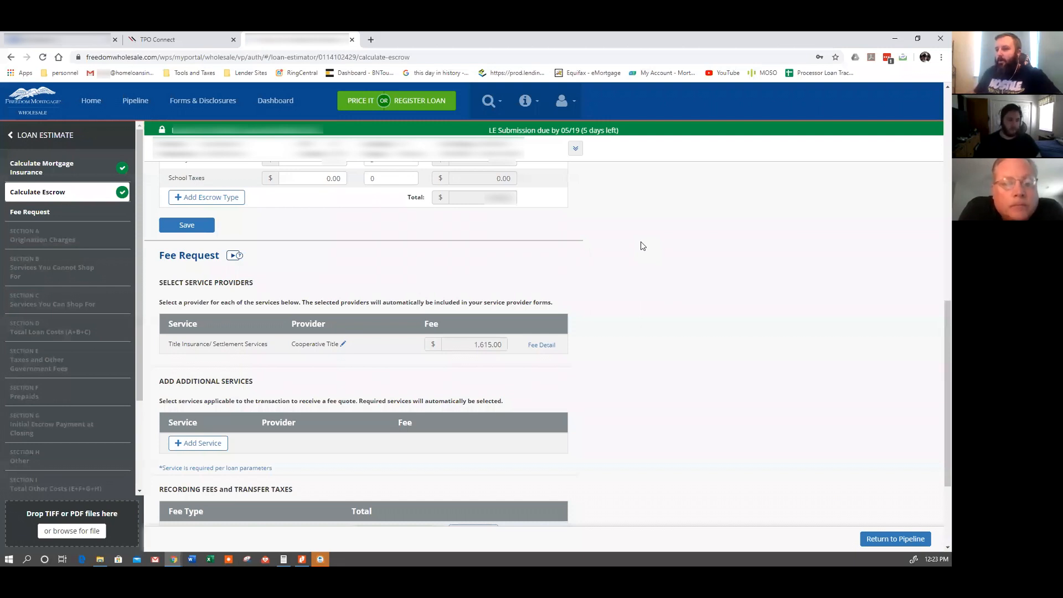
Review the 25.00 recording fees and 0.00 transfer tax, then apply the fees to the LE.
{"action": "scroll", "coordinate": [596, 316], "scroll_direction": "down", "scroll_amount": 1}
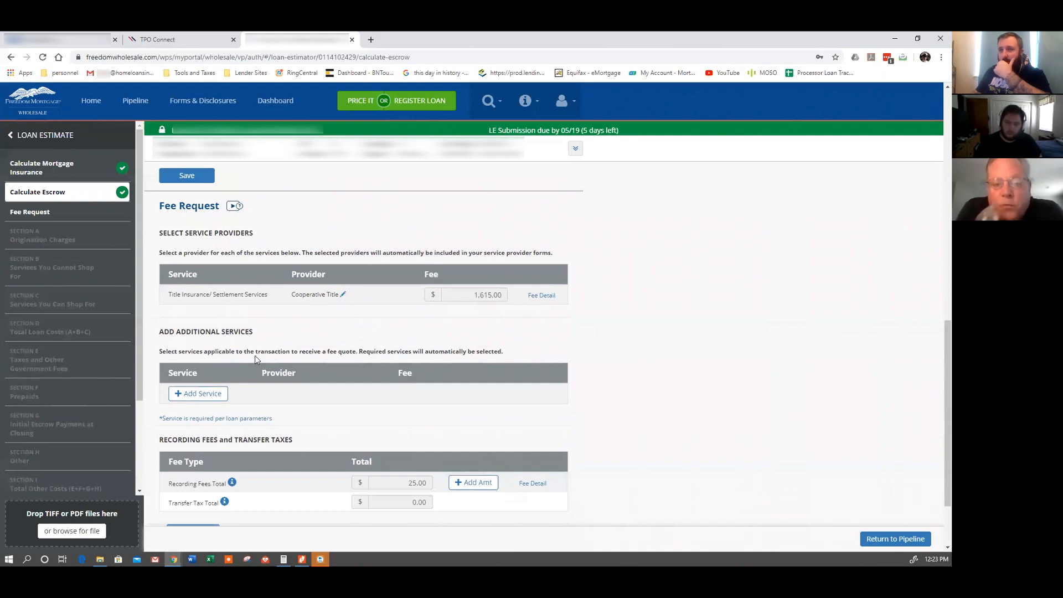
{"action": "scroll", "coordinate": [255, 359], "scroll_direction": "down", "scroll_amount": 1}
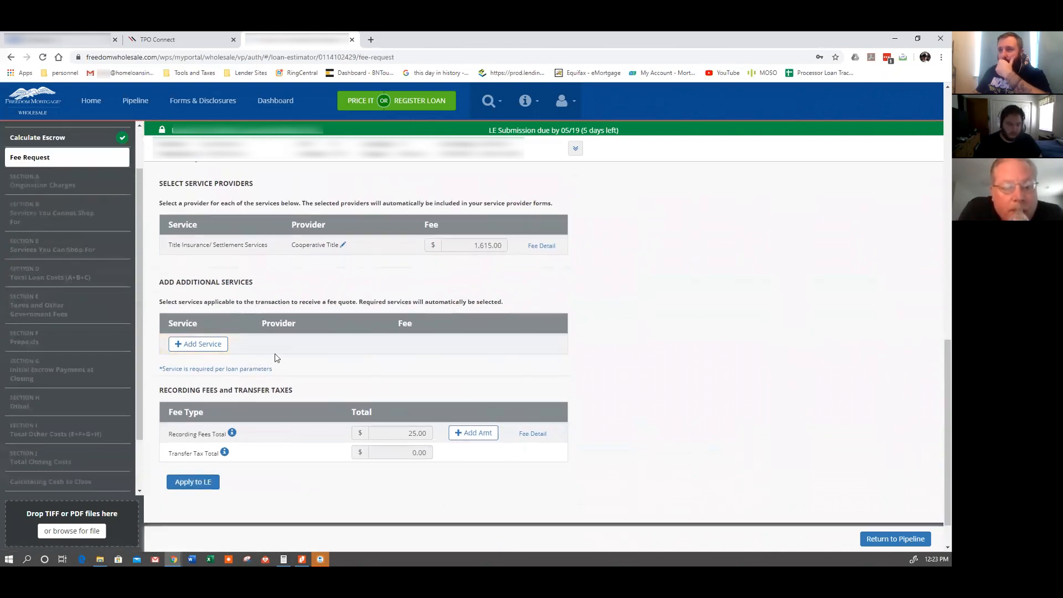
{"action": "scroll", "coordinate": [283, 356], "scroll_direction": "down", "scroll_amount": 1}
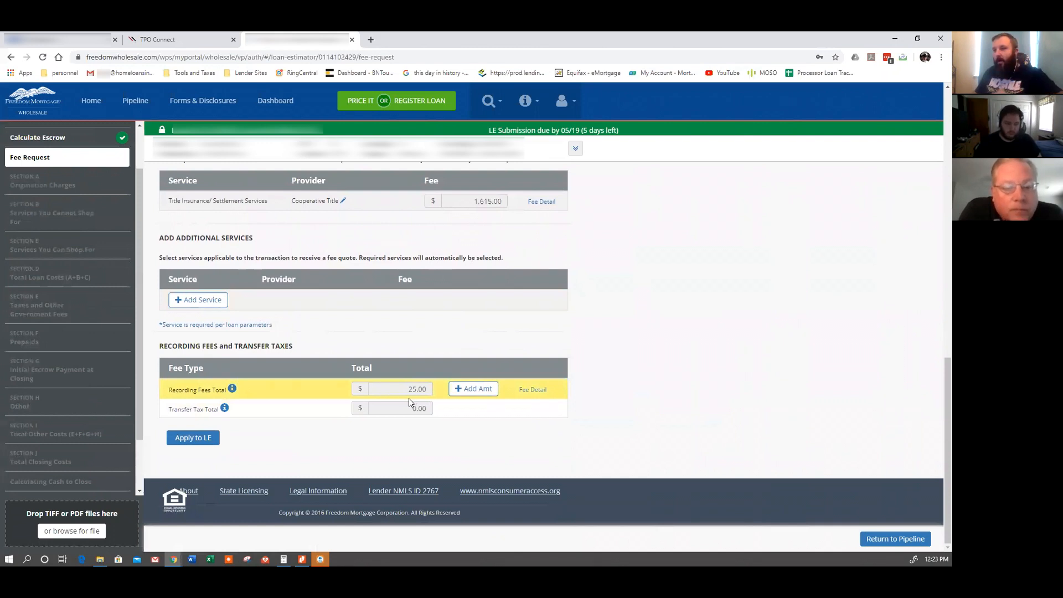
{"action": "scroll", "coordinate": [427, 397], "scroll_direction": "up", "scroll_amount": 2}
{"action": "scroll", "coordinate": [430, 403], "scroll_direction": "up", "scroll_amount": 2}
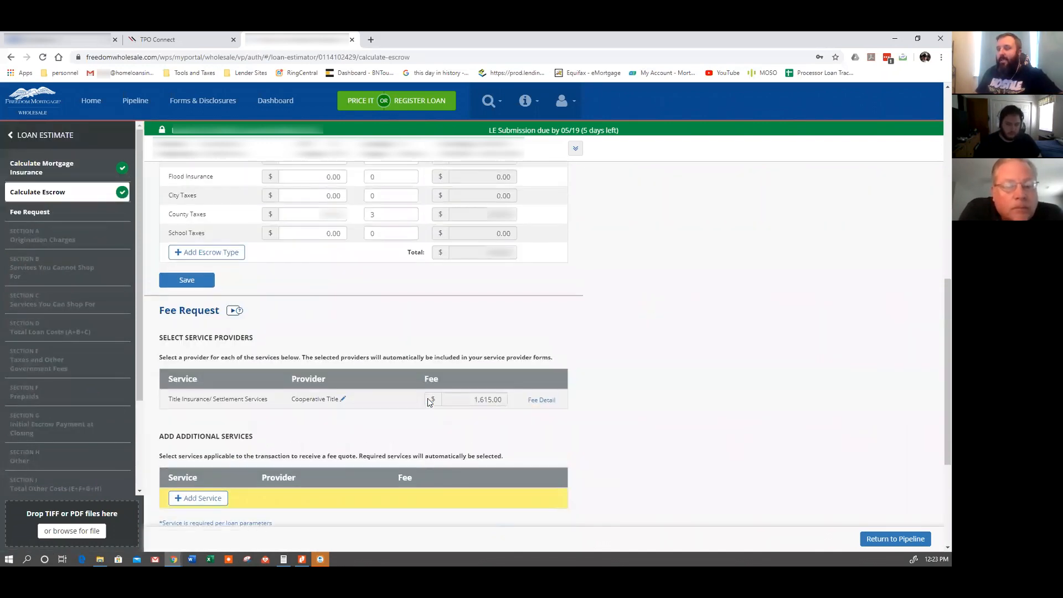
{"action": "scroll", "coordinate": [427, 403], "scroll_direction": "down", "scroll_amount": 4}
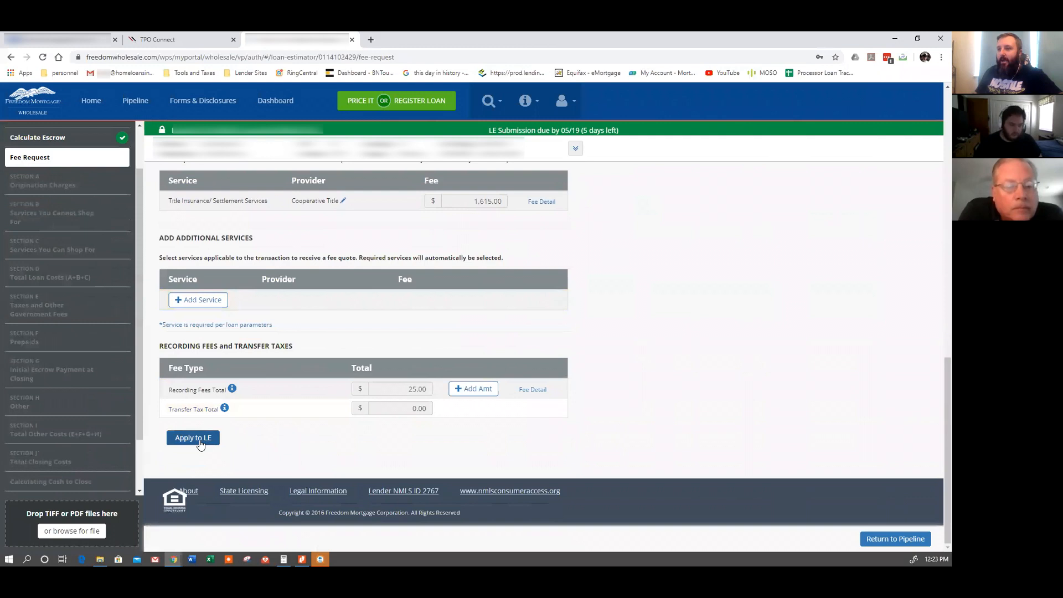
{"action": "left_click", "coordinate": [200, 444]}
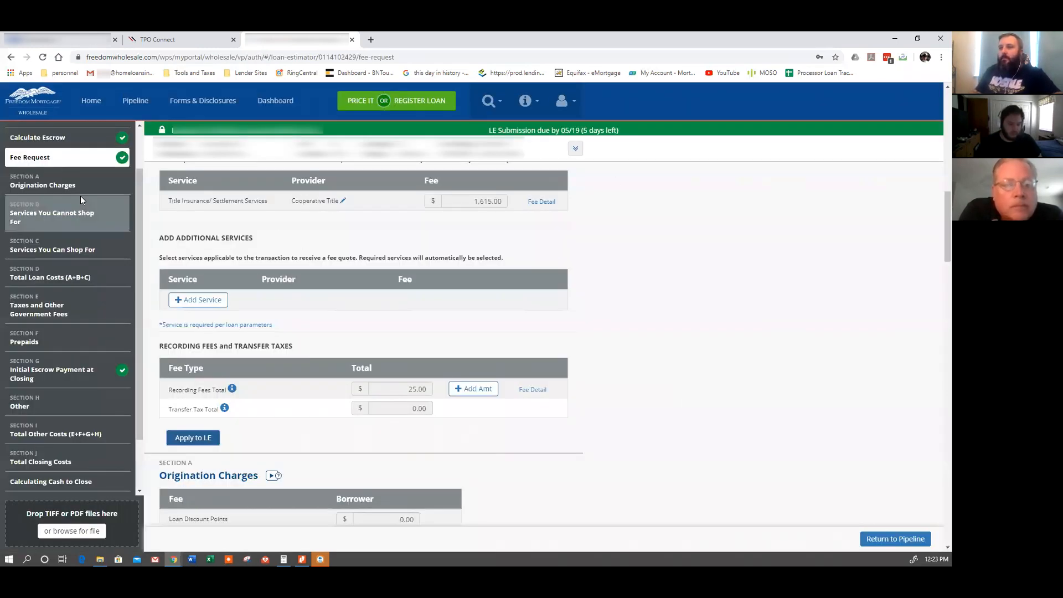
Enter 32.50 as the Credit Report Fee, bringing Services You Cannot Shop For to 1,050.00.
{"action": "scroll", "coordinate": [422, 304], "scroll_direction": "down", "scroll_amount": 1}
{"action": "scroll", "coordinate": [515, 356], "scroll_direction": "down", "scroll_amount": 3}
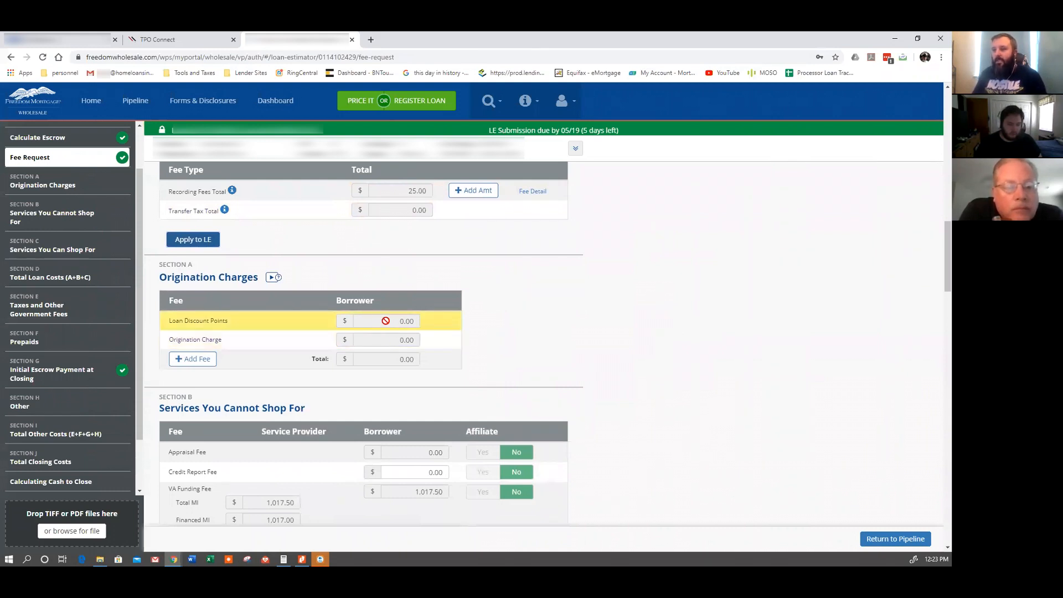
{"action": "scroll", "coordinate": [404, 335], "scroll_direction": "down", "scroll_amount": 1}
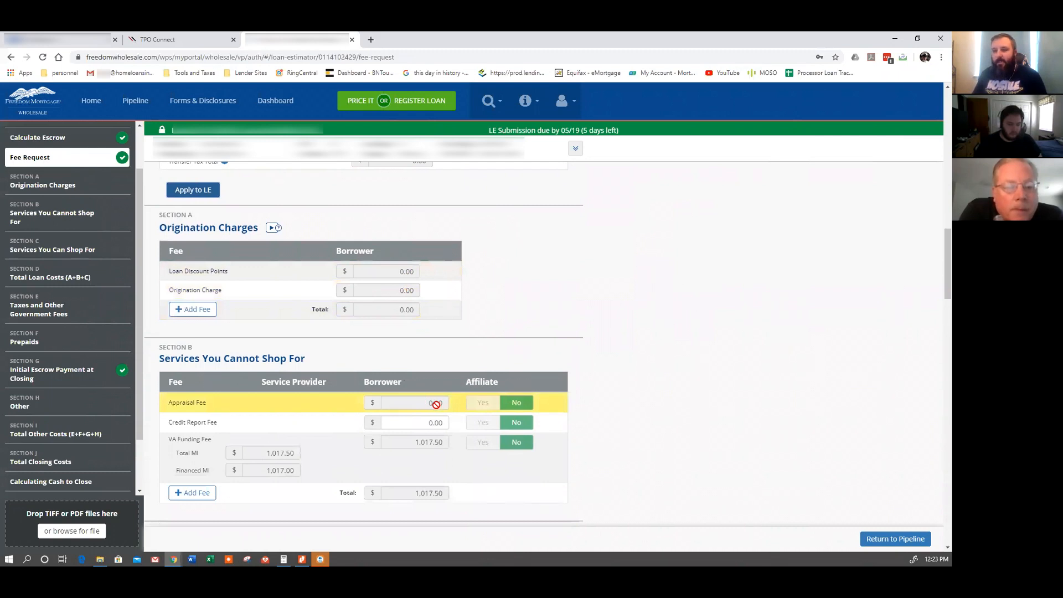
{"action": "scroll", "coordinate": [436, 404], "scroll_direction": "down", "scroll_amount": 1}
{"action": "left_click", "coordinate": [438, 372]}
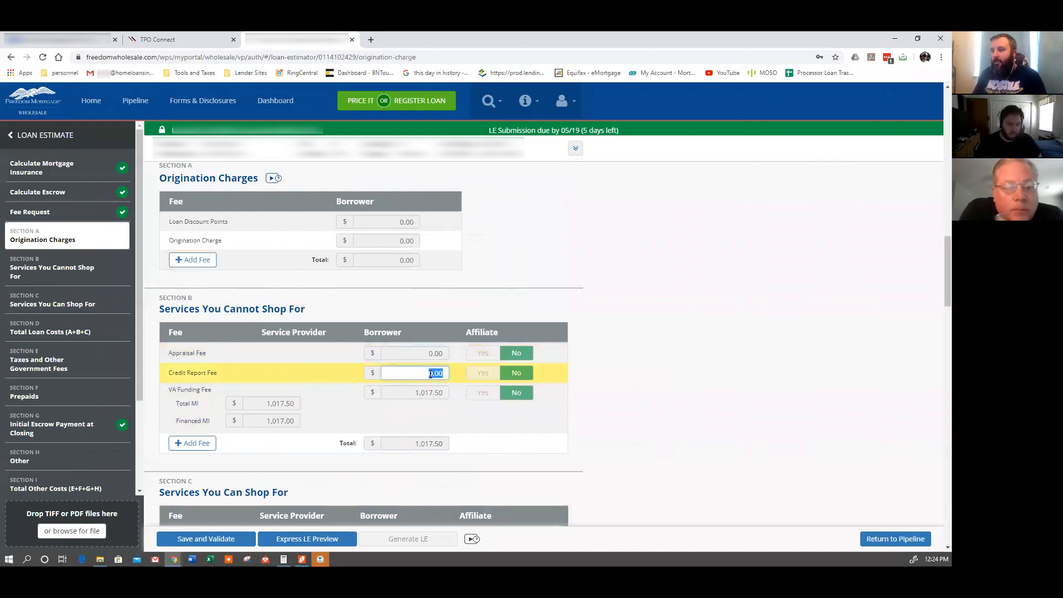
{"action": "type", "text": "32.50"}
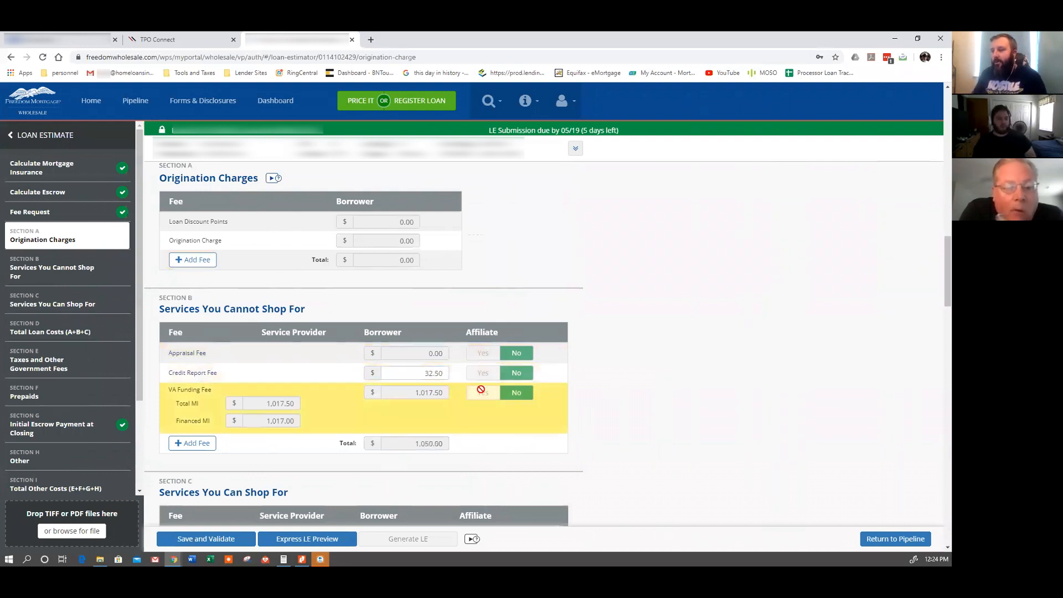
{"action": "scroll", "coordinate": [588, 419], "scroll_direction": "down", "scroll_amount": 1}
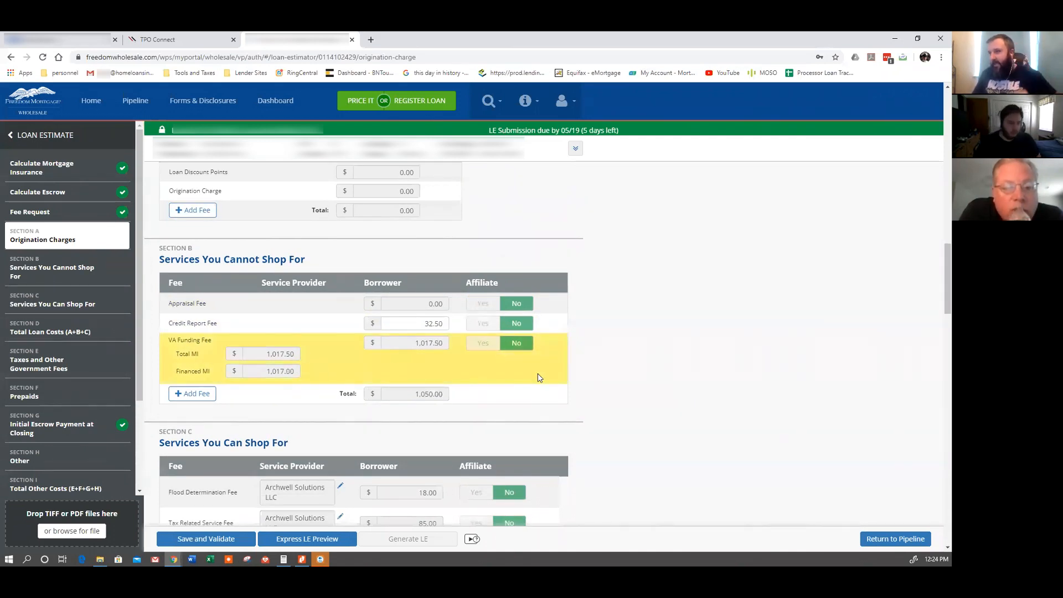
Review Sections C–E (Total Loan Costs $2,768.00) and select the Homeowner's Insurance Premium months field.
{"action": "scroll", "coordinate": [592, 384], "scroll_direction": "down", "scroll_amount": 2}
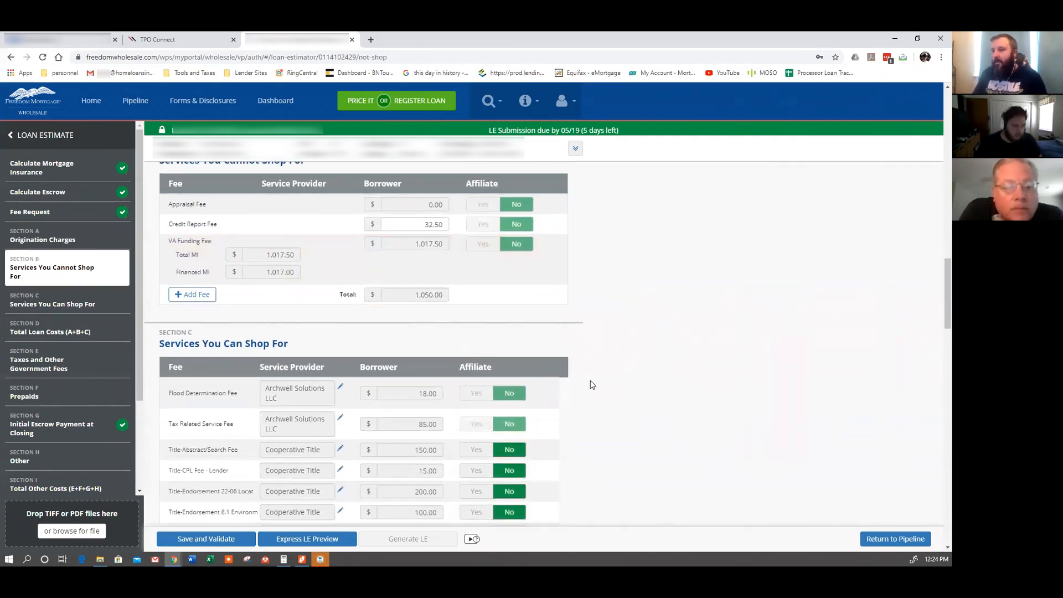
{"action": "scroll", "coordinate": [592, 385], "scroll_direction": "down", "scroll_amount": 3}
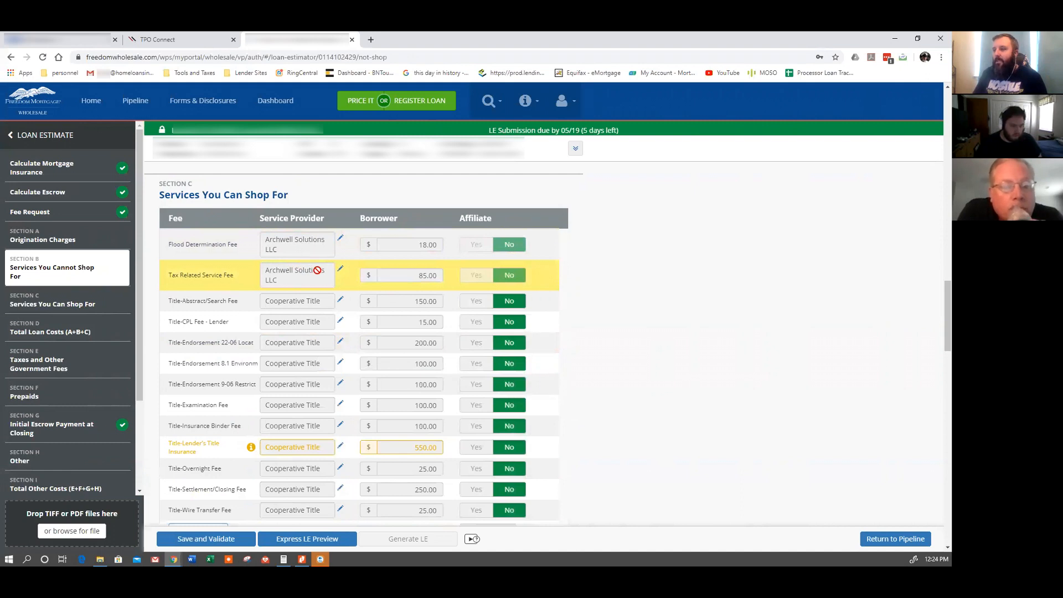
{"action": "scroll", "coordinate": [318, 270], "scroll_direction": "down", "scroll_amount": 1}
{"action": "scroll", "coordinate": [314, 302], "scroll_direction": "down", "scroll_amount": 1}
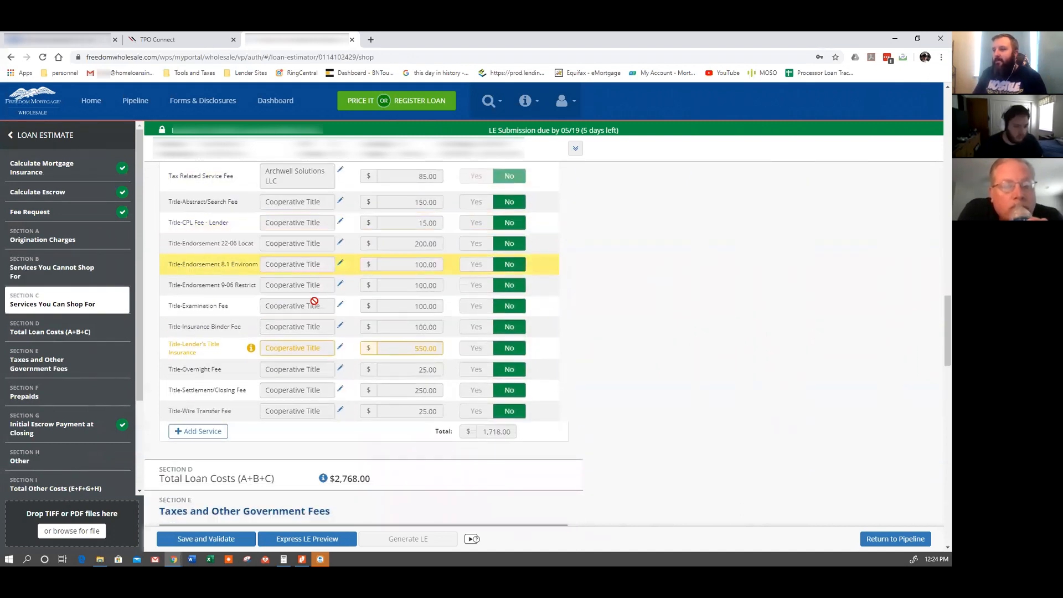
{"action": "scroll", "coordinate": [355, 357], "scroll_direction": "down", "scroll_amount": 1}
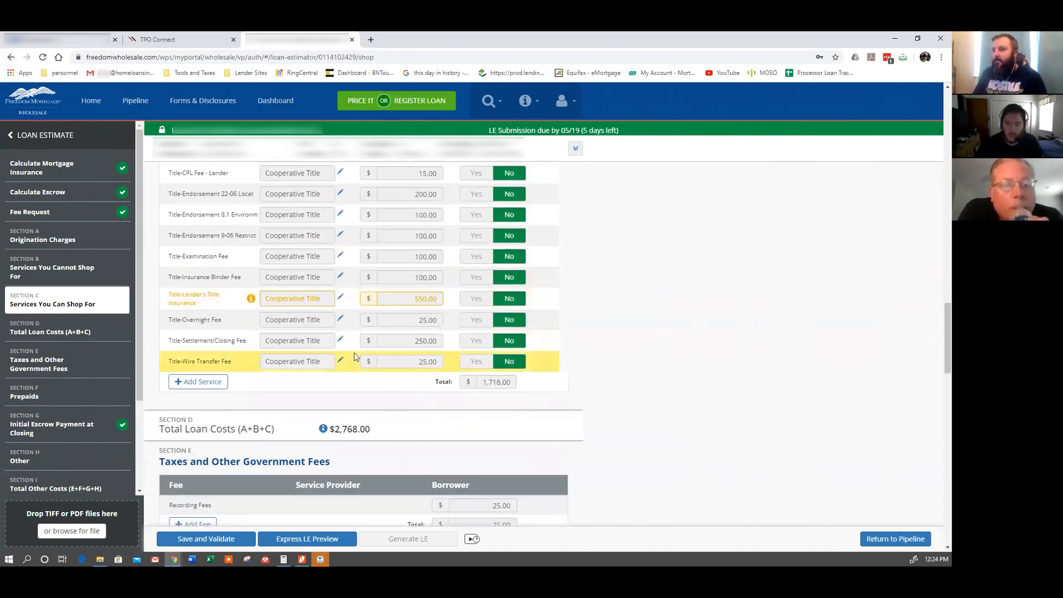
{"action": "scroll", "coordinate": [355, 358], "scroll_direction": "down", "scroll_amount": 1}
{"action": "scroll", "coordinate": [356, 357], "scroll_direction": "down", "scroll_amount": 1}
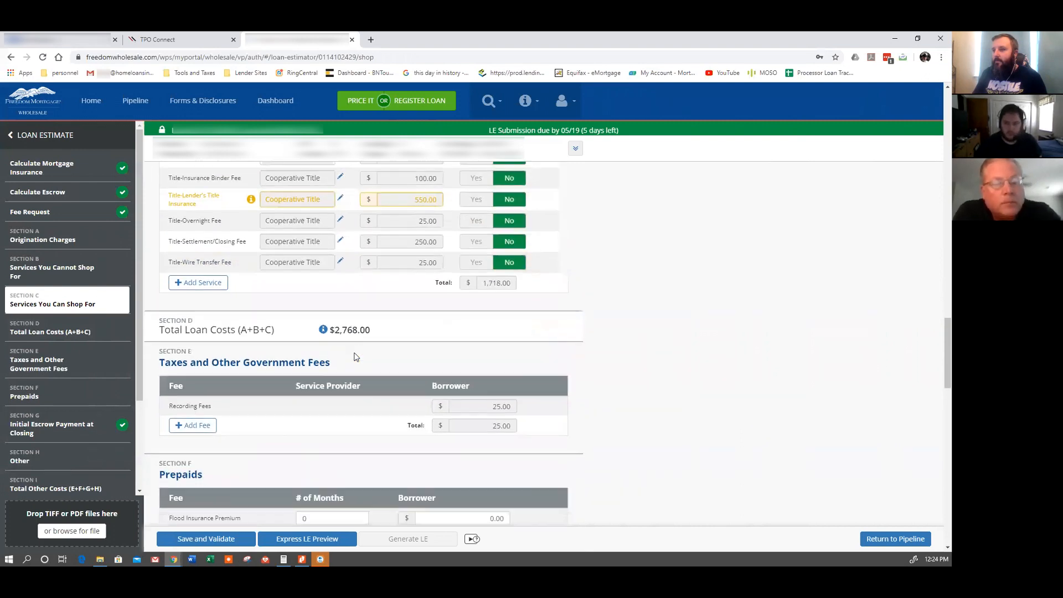
{"action": "scroll", "coordinate": [355, 358], "scroll_direction": "down", "scroll_amount": 1}
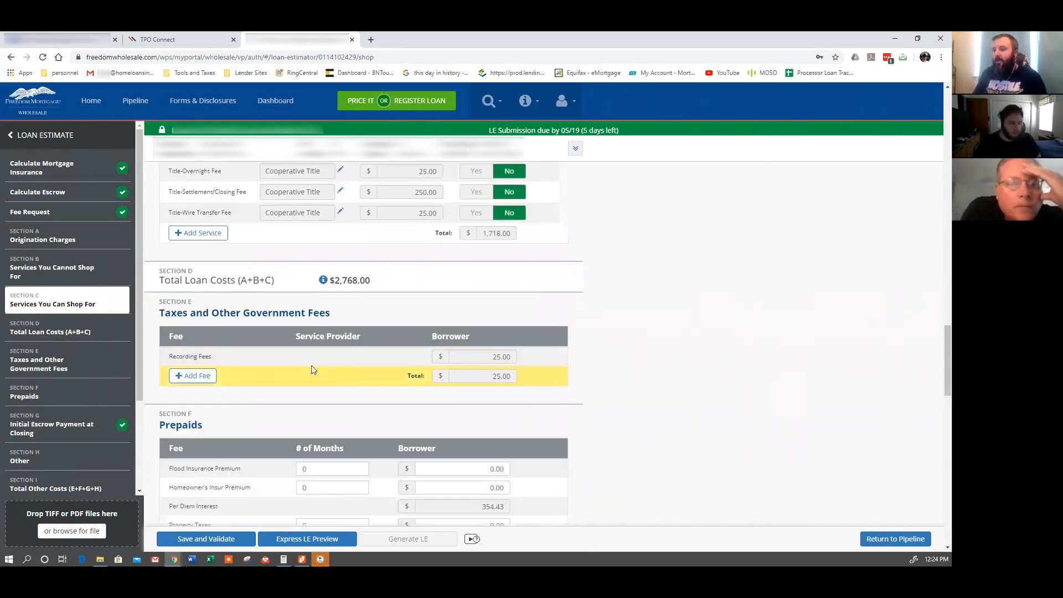
{"action": "scroll", "coordinate": [343, 370], "scroll_direction": "down", "scroll_amount": 2}
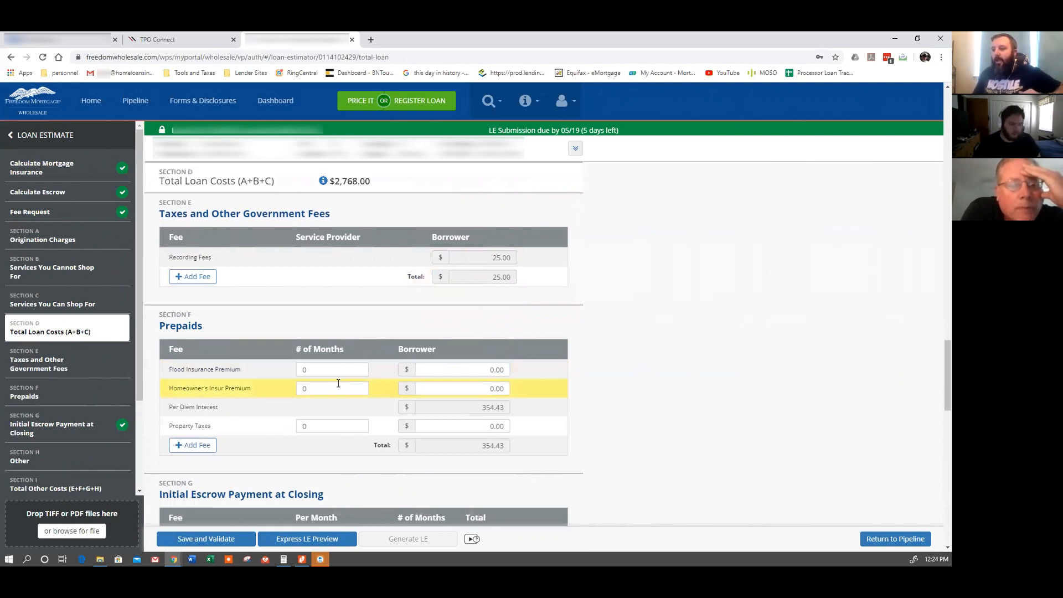
{"action": "left_click", "coordinate": [336, 386]}
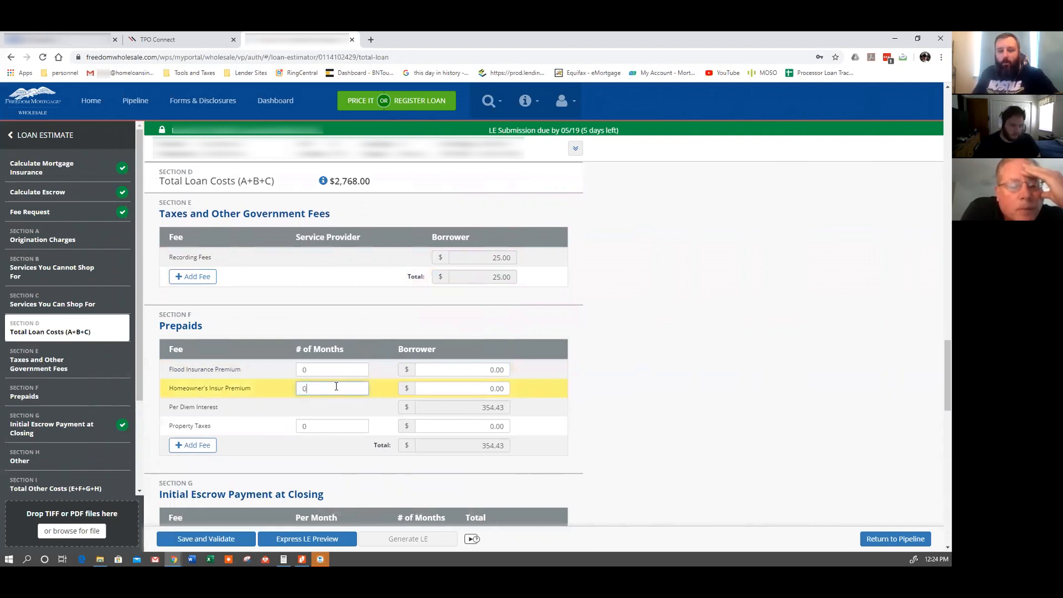
Clear the homeowner's insurance months and enter a premium of 1 in the Borrower field under Prepaids.
{"action": "key", "text": "BackSpace"}
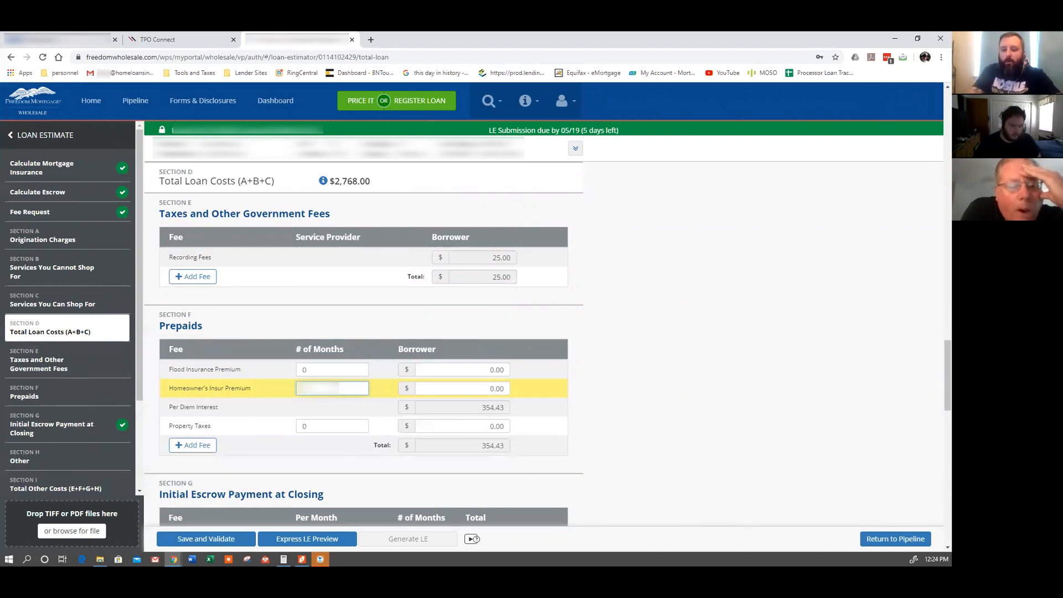
{"action": "left_click", "coordinate": [461, 390]}
{"action": "type", "text": "1"}
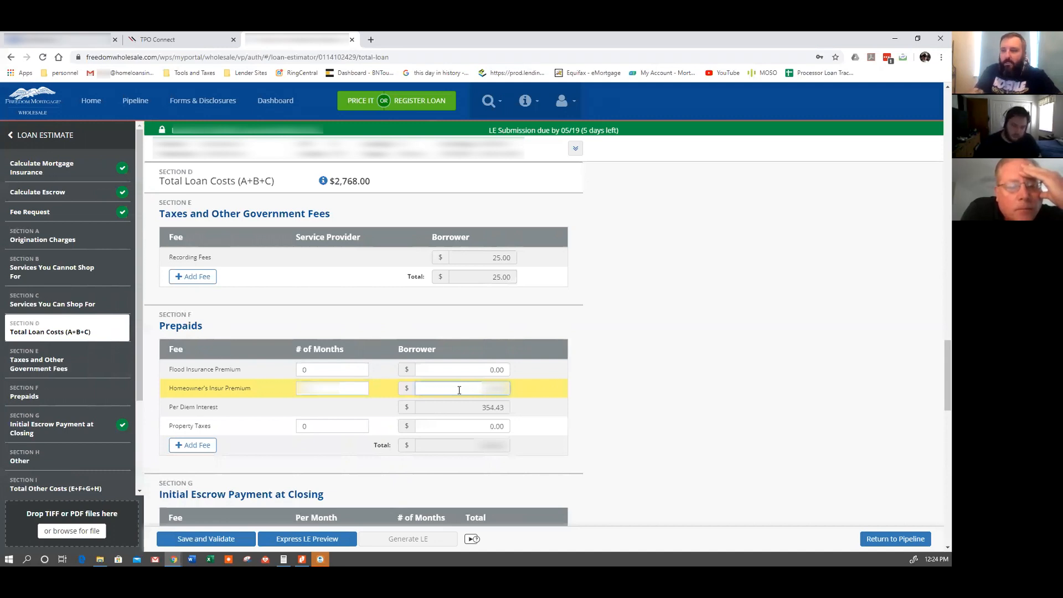
{"action": "left_click", "coordinate": [642, 425]}
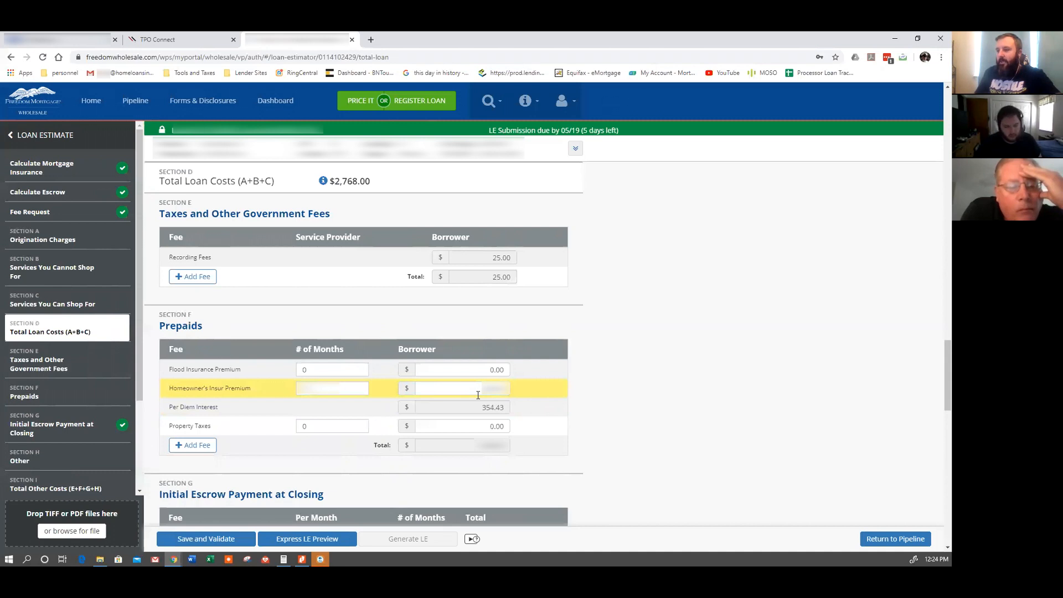
Scroll down to Contacts to review the updated $3,489.25 closing costs and 4,288.25 cash to close.
{"action": "scroll", "coordinate": [620, 400], "scroll_direction": "down", "scroll_amount": 1}
{"action": "scroll", "coordinate": [618, 399], "scroll_direction": "down", "scroll_amount": 4}
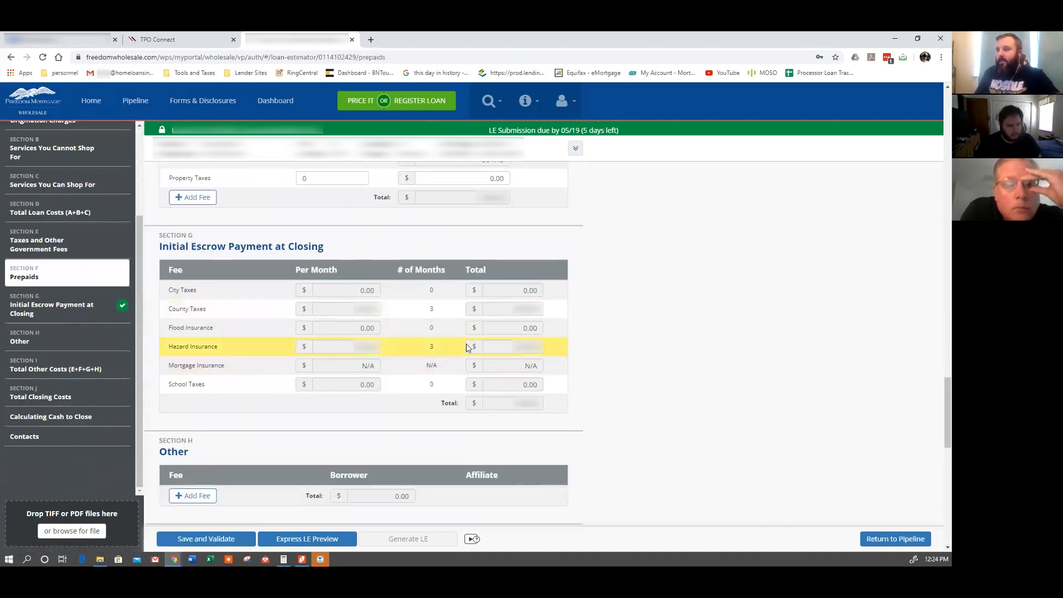
{"action": "scroll", "coordinate": [598, 381], "scroll_direction": "down", "scroll_amount": 1}
{"action": "scroll", "coordinate": [602, 382], "scroll_direction": "down", "scroll_amount": 4}
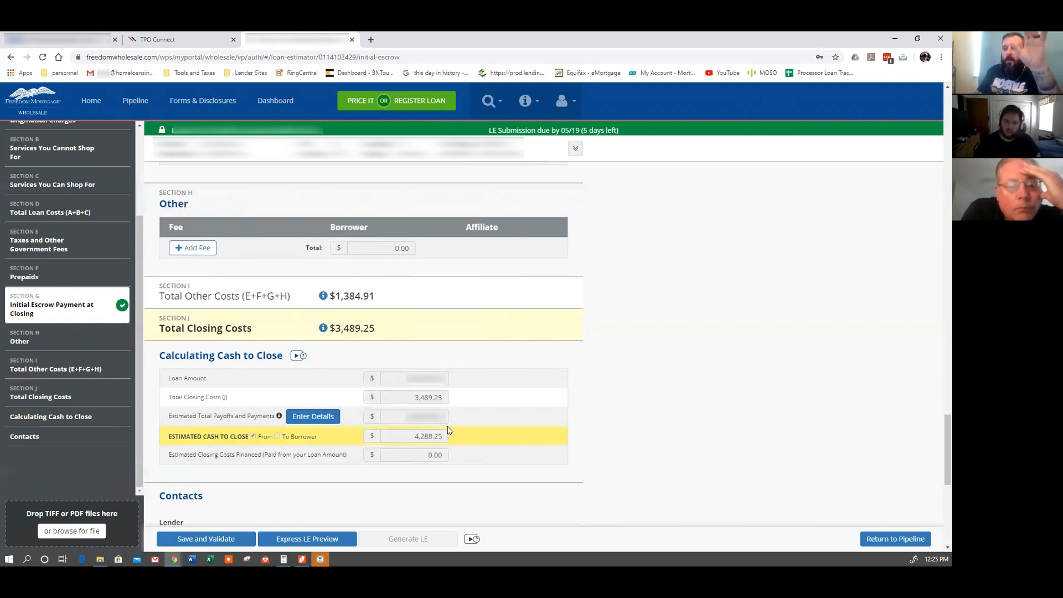
{"action": "scroll", "coordinate": [525, 457], "scroll_direction": "down", "scroll_amount": 2}
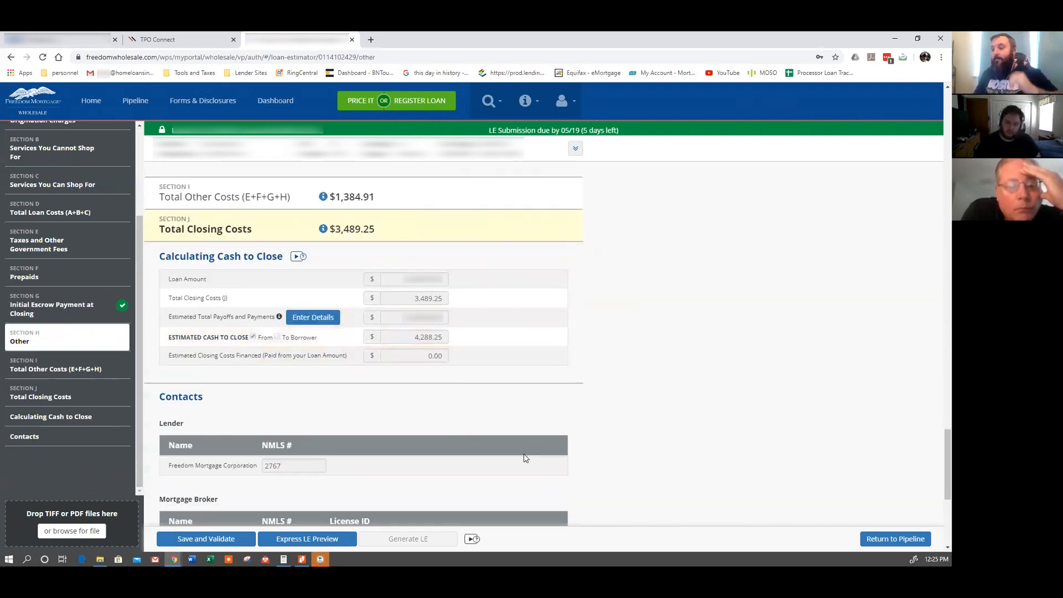
{"action": "scroll", "coordinate": [525, 457], "scroll_direction": "down", "scroll_amount": 4}
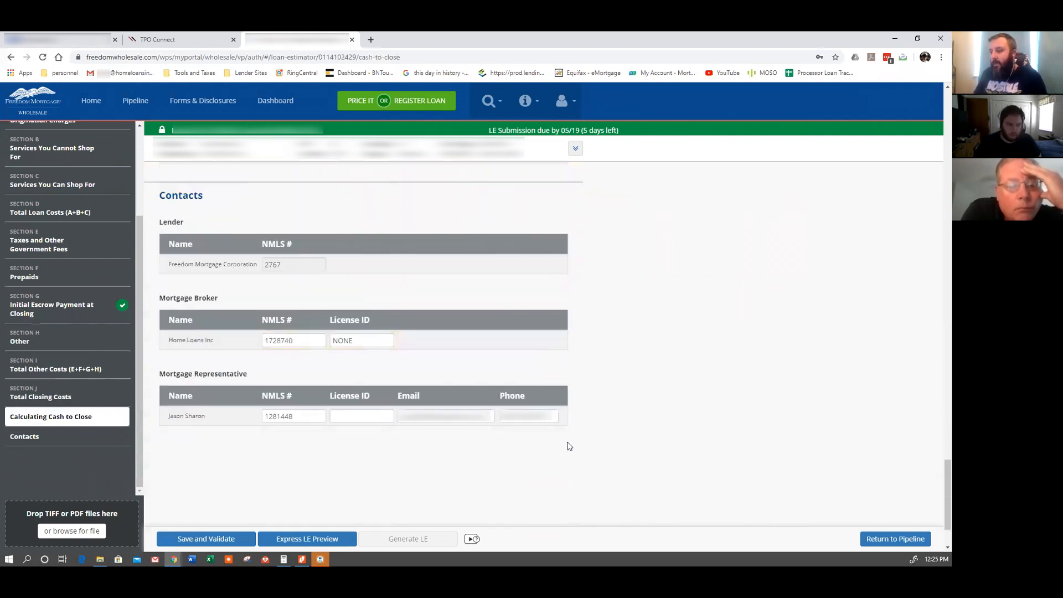
{"action": "scroll", "coordinate": [570, 446], "scroll_direction": "down", "scroll_amount": 1}
Save and validate the fees, then check the flagged notice in the Prepaids section.
{"action": "left_click", "coordinate": [206, 538]}
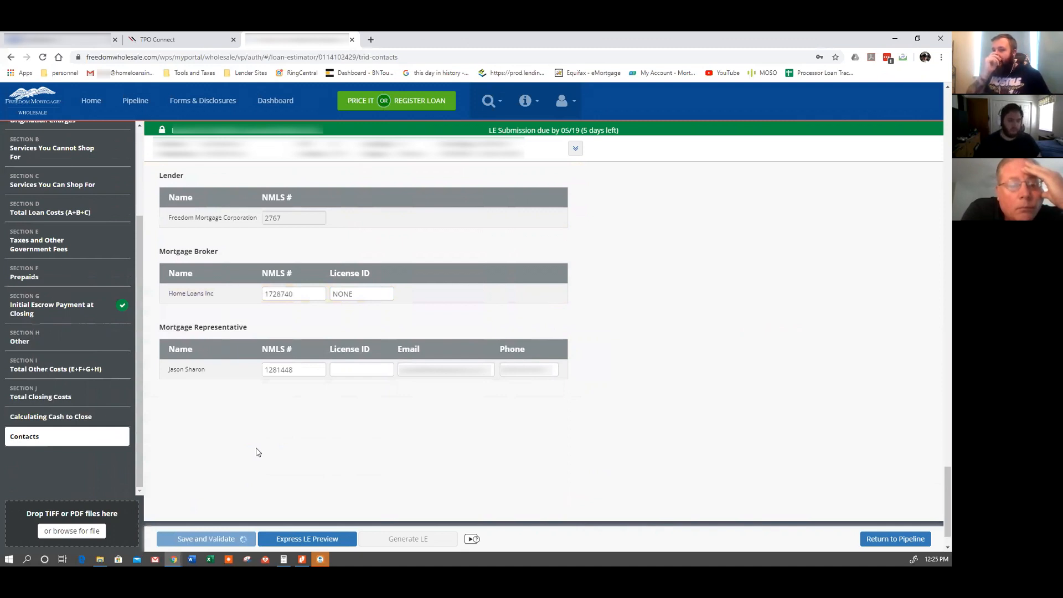
{"action": "scroll", "coordinate": [105, 266], "scroll_direction": "up", "scroll_amount": 3}
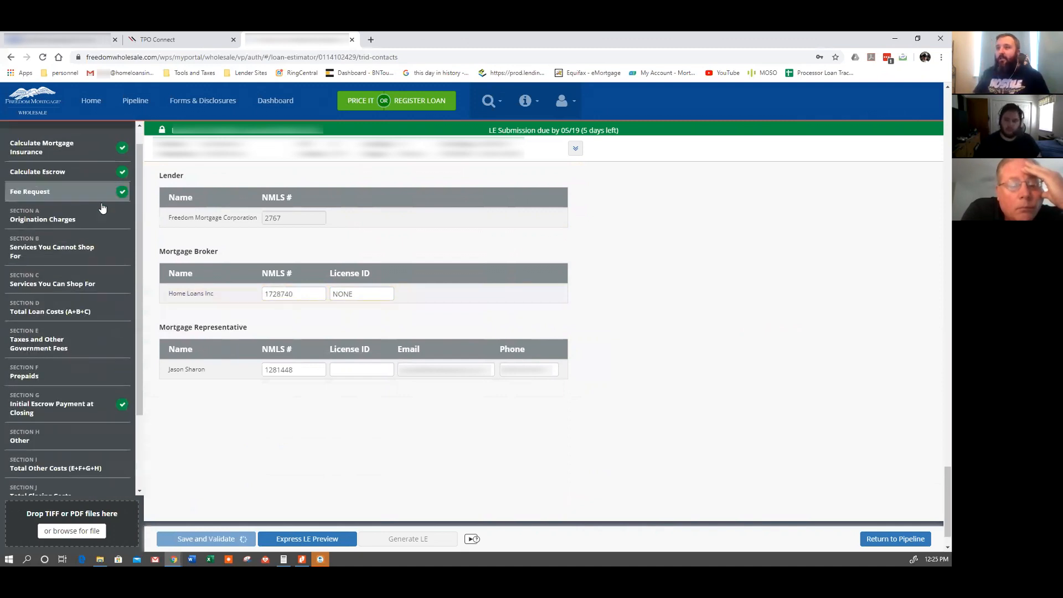
{"action": "left_click", "coordinate": [95, 387]}
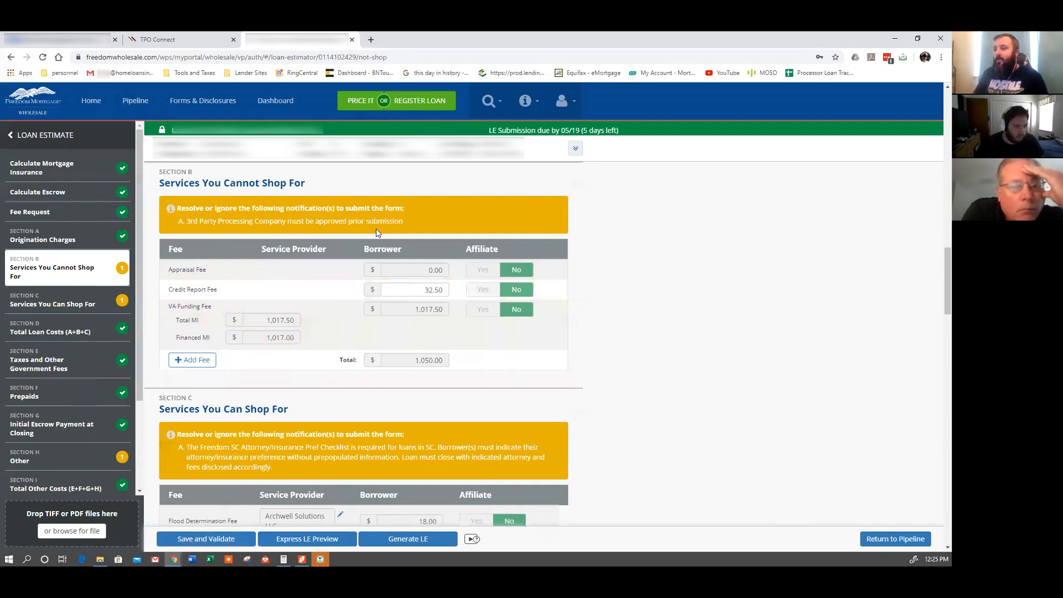
{"action": "scroll", "coordinate": [344, 291], "scroll_direction": "up", "scroll_amount": 3}
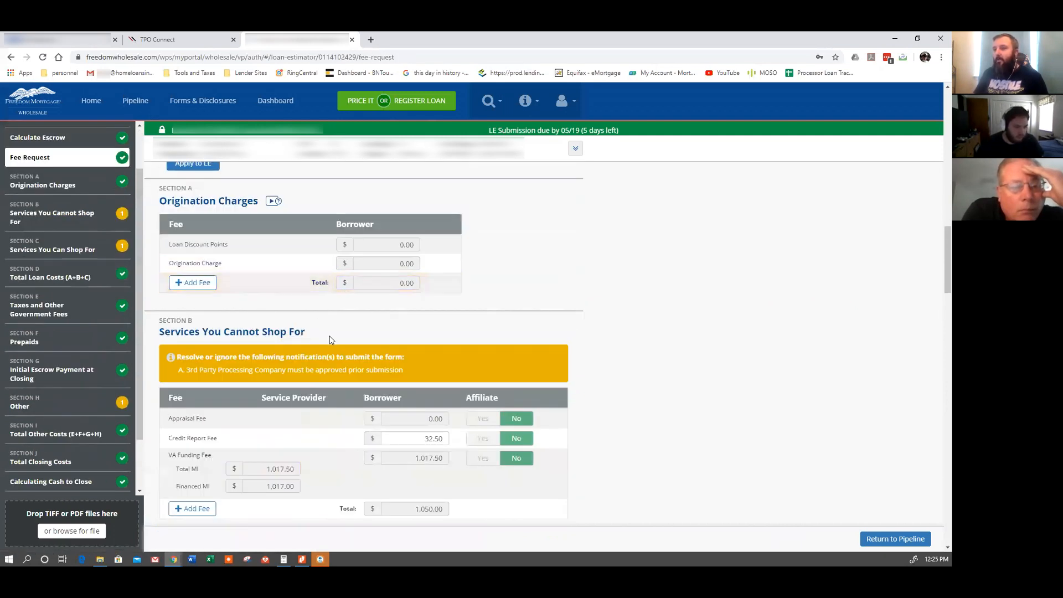
{"action": "scroll", "coordinate": [302, 333], "scroll_direction": "down", "scroll_amount": 1}
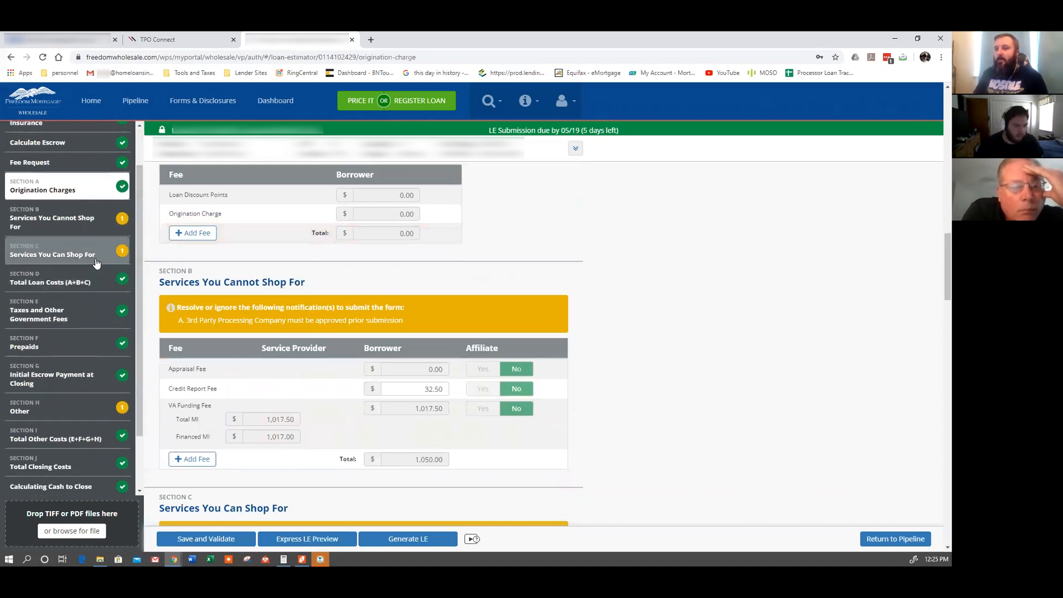
Check the Services You Can Shop For and Other section notices, then preview the Loan Estimate.
{"action": "left_click", "coordinate": [96, 261]}
{"action": "scroll", "coordinate": [356, 356], "scroll_direction": "down", "scroll_amount": 3}
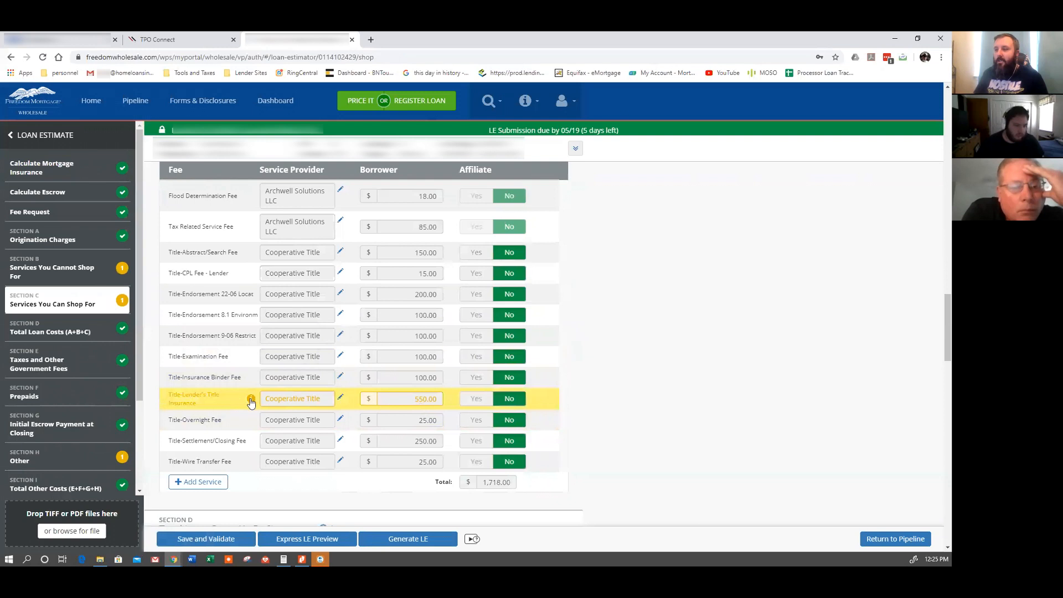
{"action": "mouse_move", "coordinate": [251, 402]}
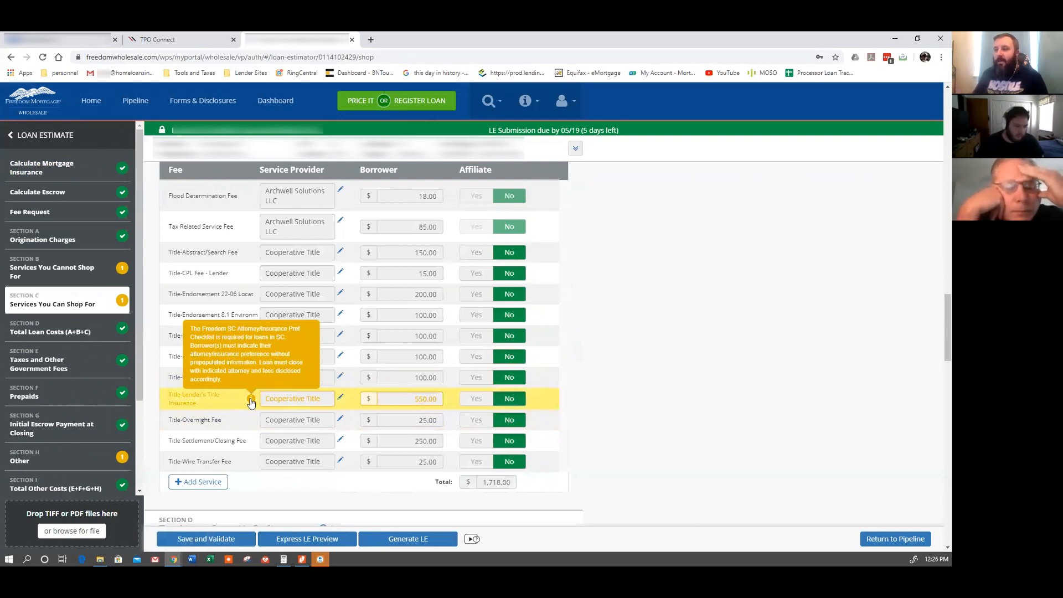
{"action": "left_click", "coordinate": [67, 458]}
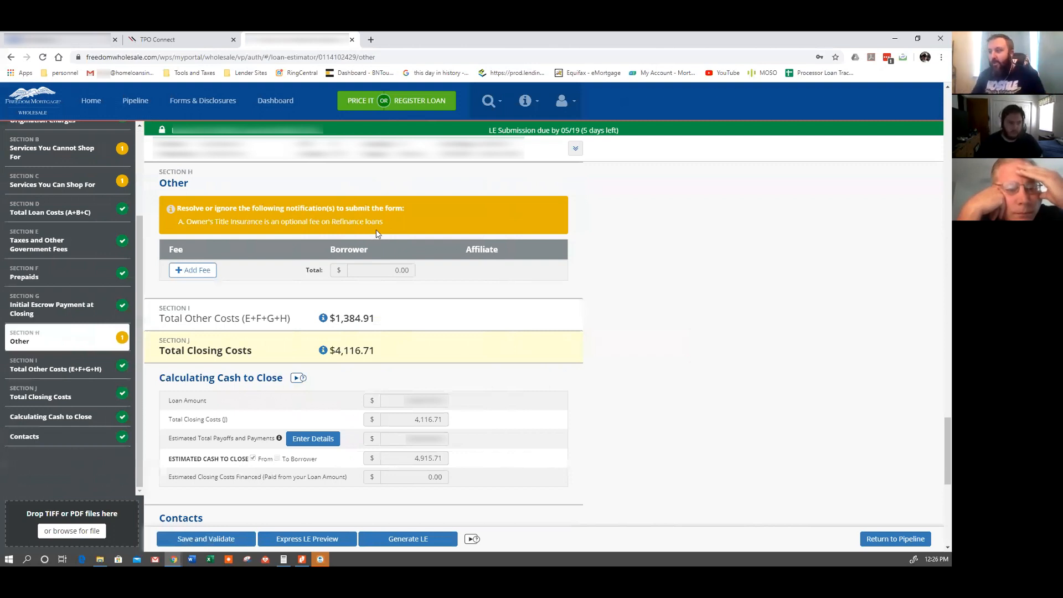
{"action": "left_click", "coordinate": [297, 539]}
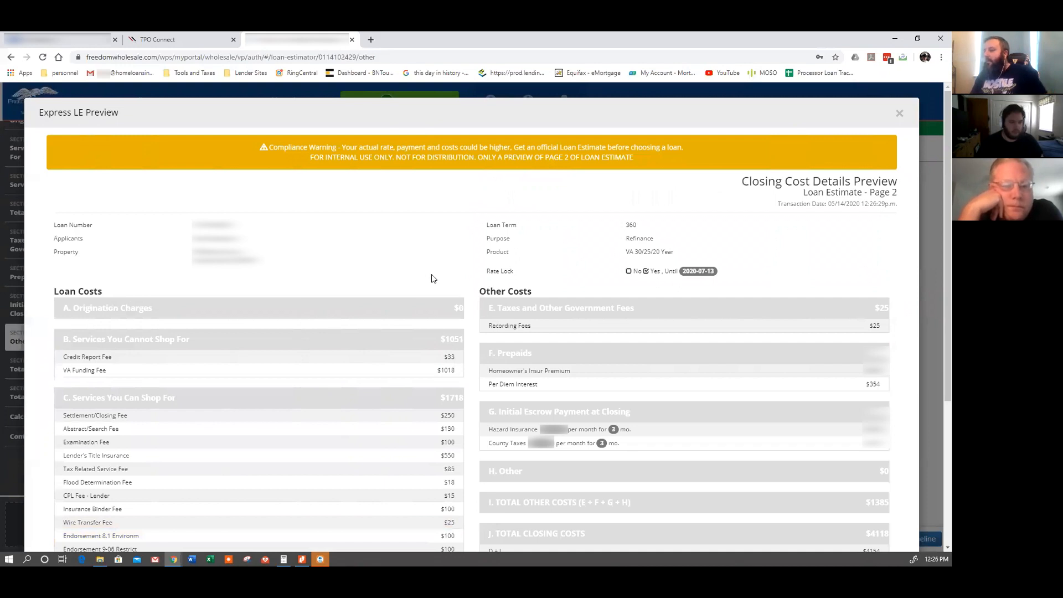
Read the Express LE Preview down to the cash to close totals and close it.
{"action": "scroll", "coordinate": [433, 278], "scroll_direction": "down", "scroll_amount": 2}
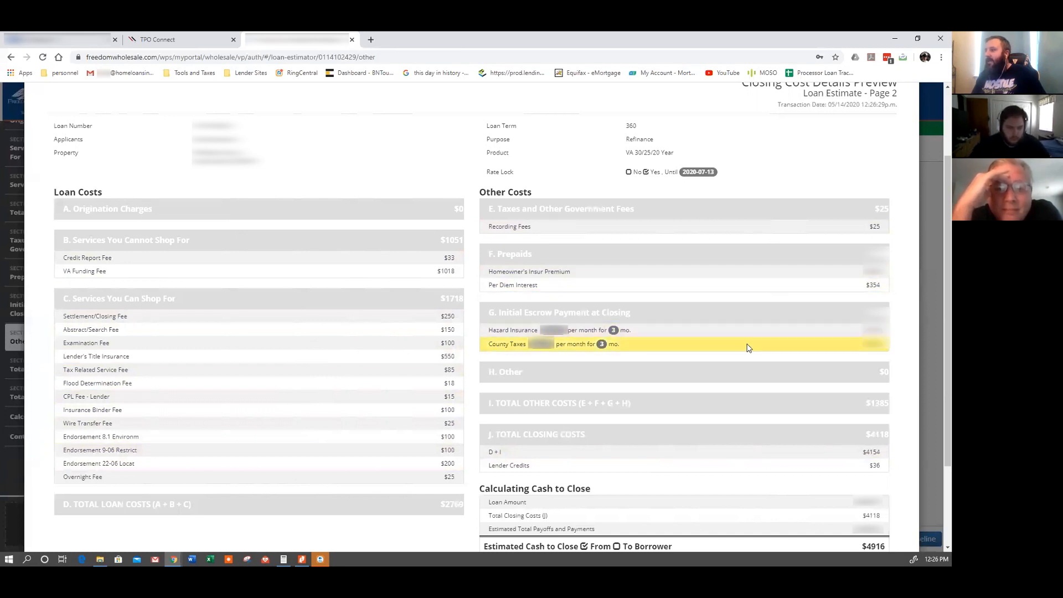
{"action": "scroll", "coordinate": [743, 349], "scroll_direction": "down", "scroll_amount": 3}
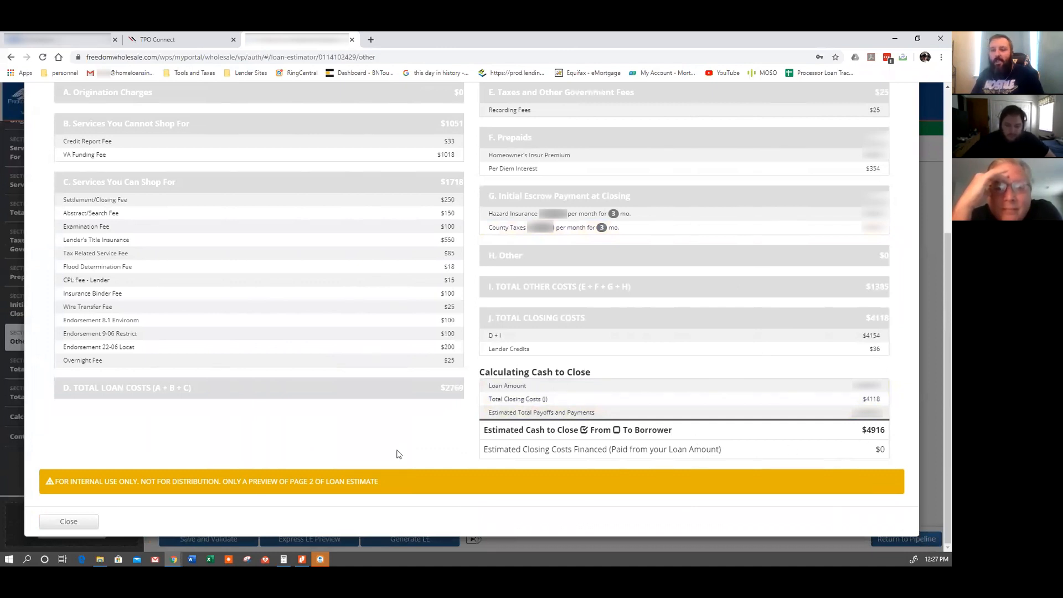
{"action": "left_click", "coordinate": [68, 521]}
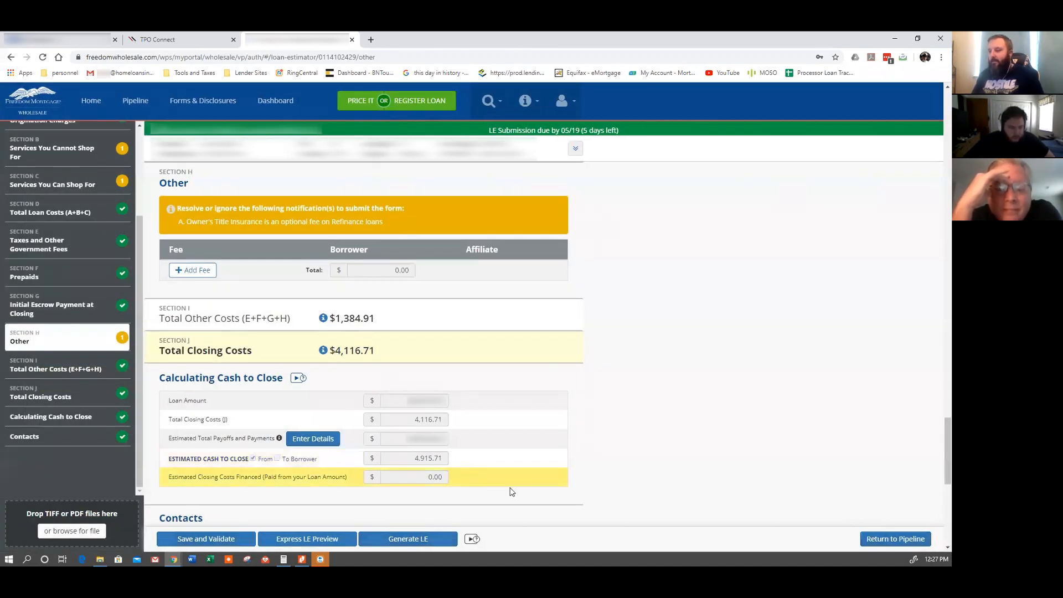
Start generating the LE and give Option1 a 2.75 interest rate with its 0.00 points cleared.
{"action": "scroll", "coordinate": [549, 498], "scroll_direction": "down", "scroll_amount": 1}
{"action": "left_click", "coordinate": [402, 541]}
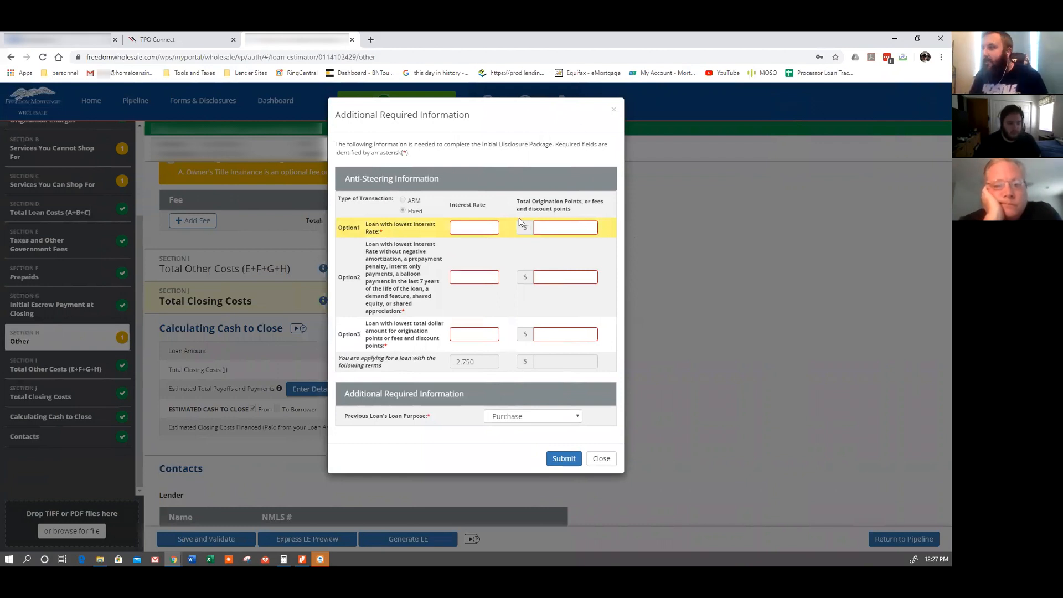
{"action": "left_click", "coordinate": [485, 229]}
{"action": "type", "text": "2.75"}
{"action": "key", "text": "Tab"}
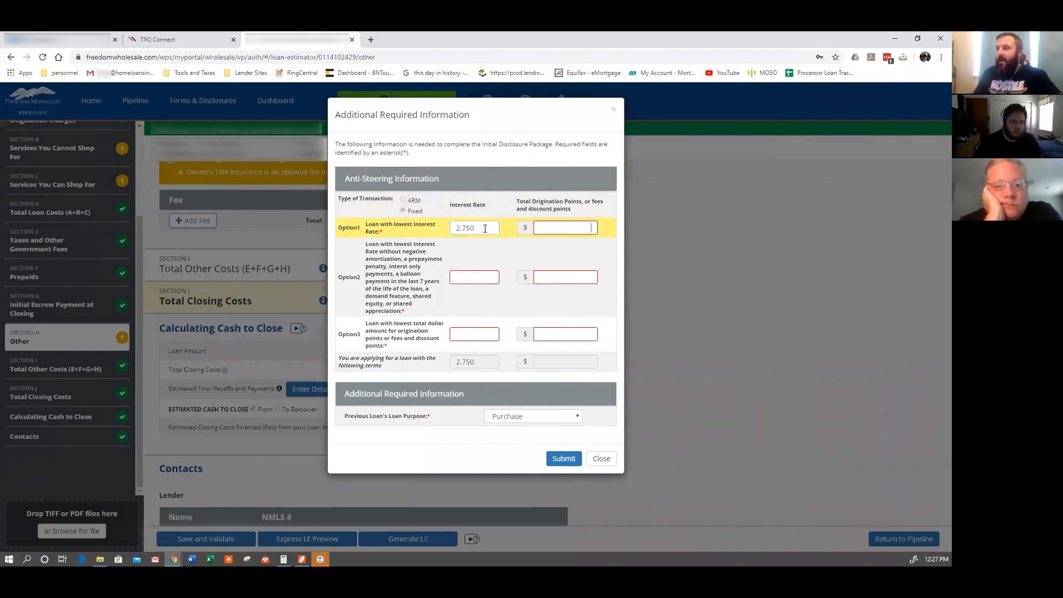
{"action": "left_click", "coordinate": [569, 227]}
{"action": "double_click", "coordinate": [569, 228]}
{"action": "key", "text": "BackSpace"}
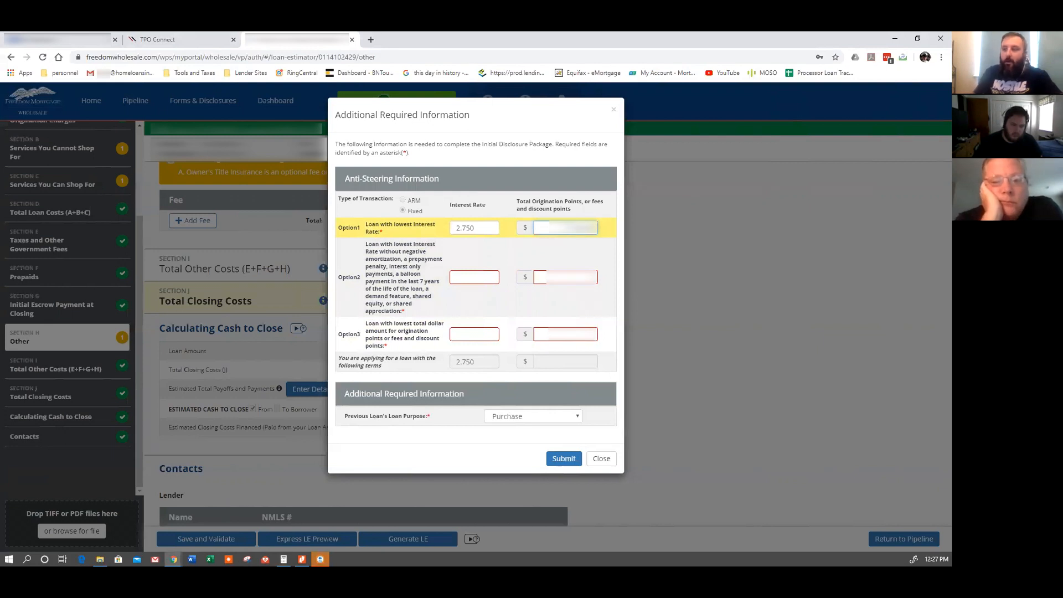
Give Option2 and Option3 a 2.750 interest rate, Option3 with 0 points, and submit the anti-steering options.
{"action": "left_click", "coordinate": [472, 274]}
{"action": "type", "text": "2.75"}
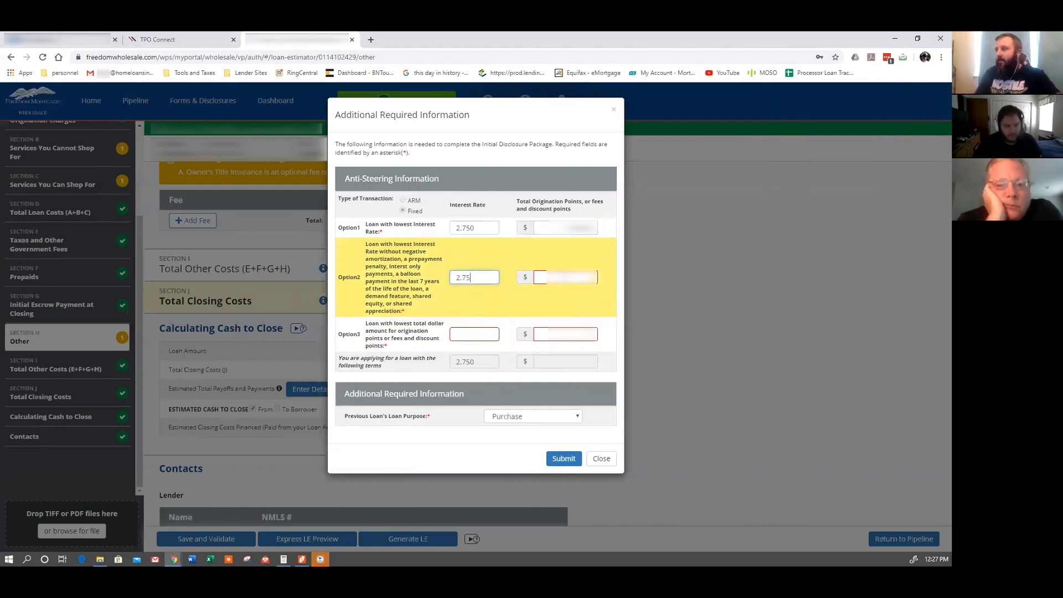
{"action": "left_click", "coordinate": [545, 279]}
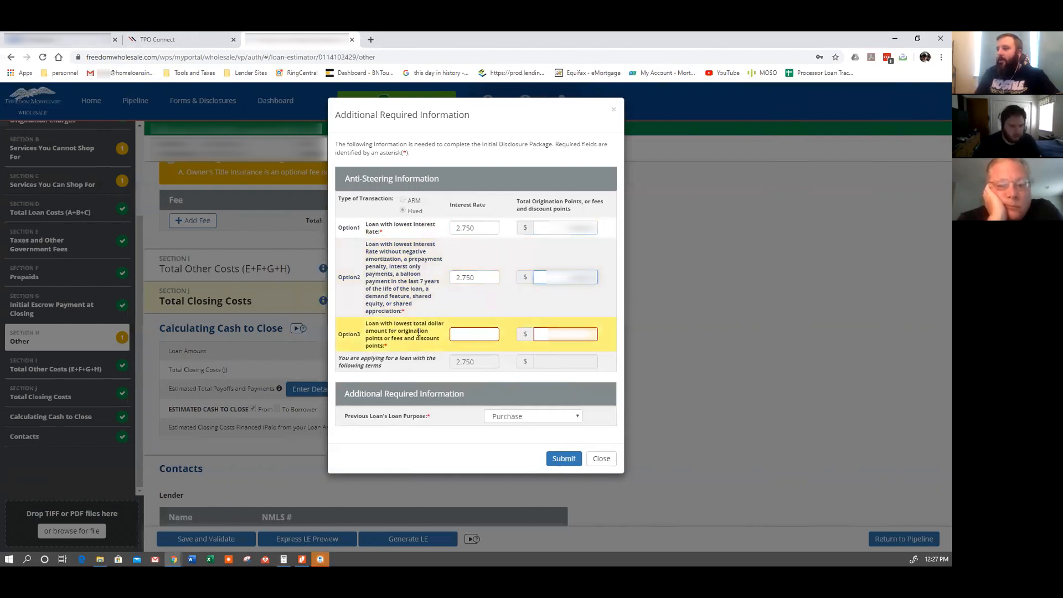
{"action": "left_click", "coordinate": [468, 333]}
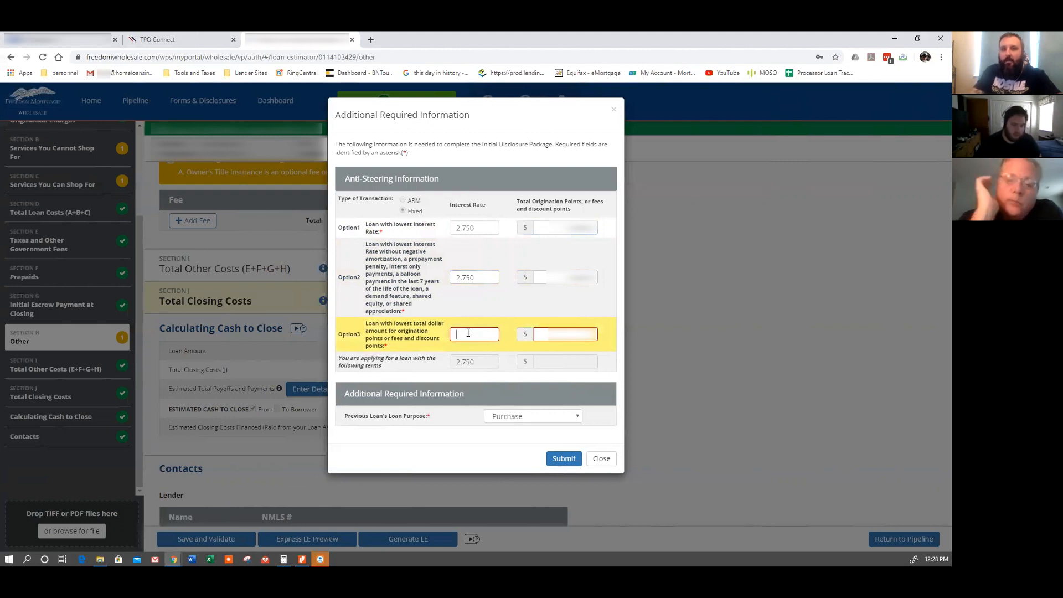
{"action": "type", "text": "2.750"}
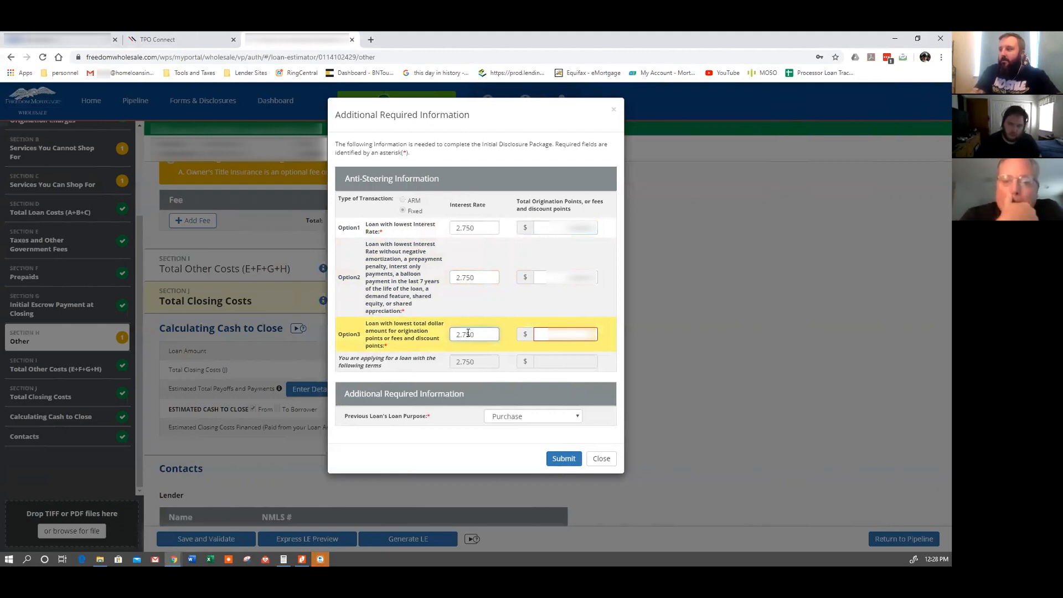
{"action": "key", "text": "Tab"}
{"action": "type", "text": "0"}
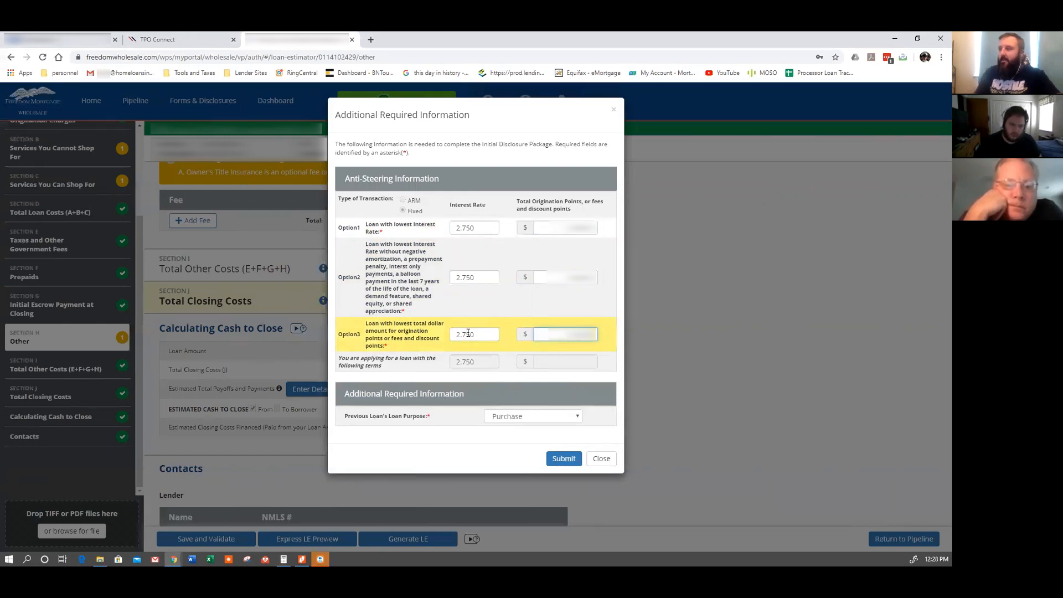
{"action": "left_click", "coordinate": [502, 304]}
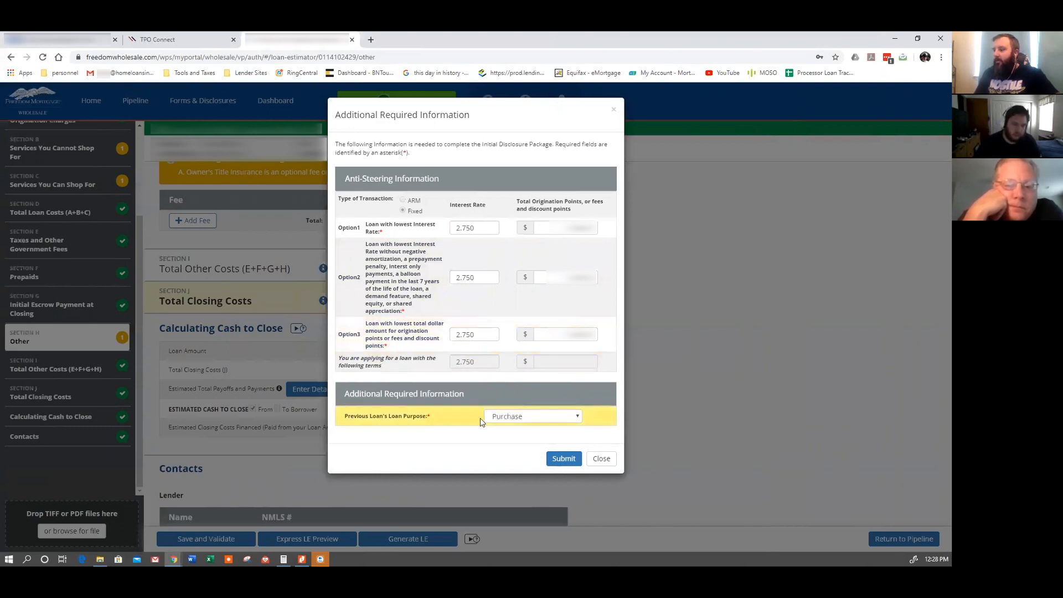
{"action": "left_click", "coordinate": [565, 459]}
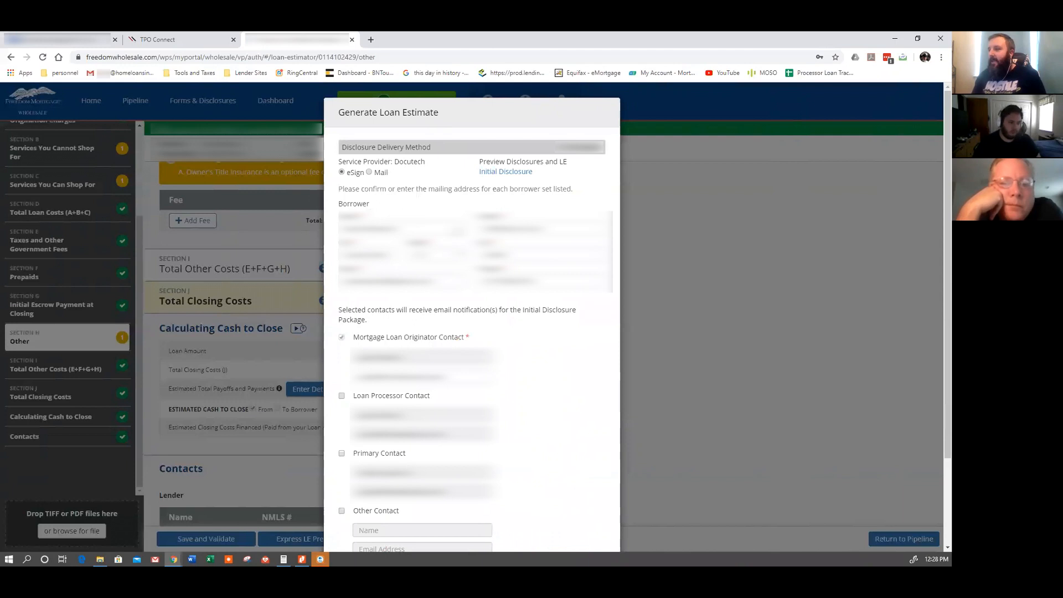
Confirm the disclosure package was reviewed and submit and send the initial disclosure.
{"action": "scroll", "coordinate": [519, 304], "scroll_direction": "down", "scroll_amount": 1}
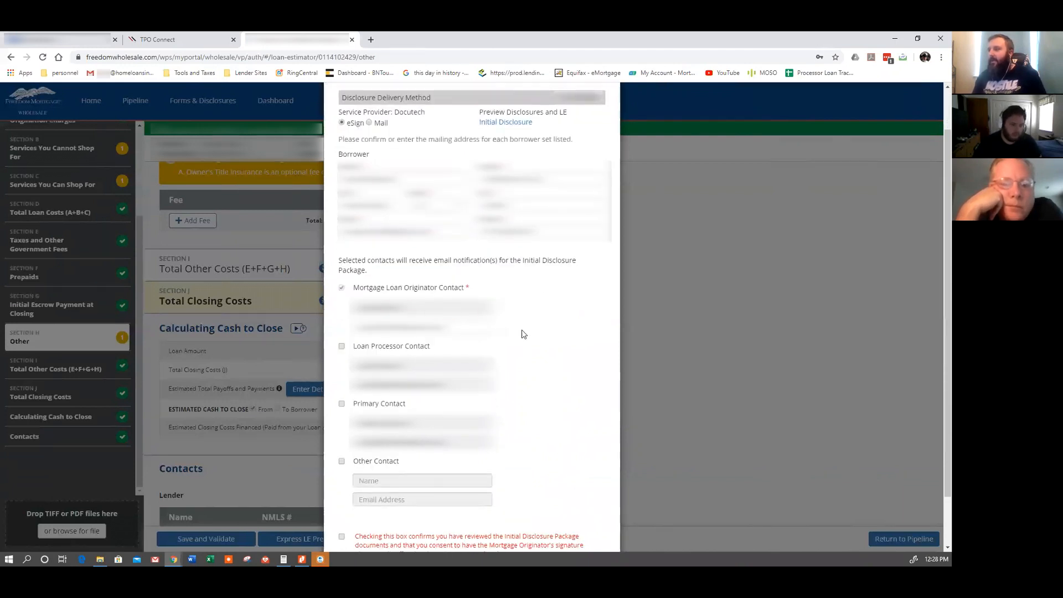
{"action": "scroll", "coordinate": [524, 334], "scroll_direction": "up", "scroll_amount": 1}
{"action": "scroll", "coordinate": [527, 332], "scroll_direction": "down", "scroll_amount": 1}
{"action": "scroll", "coordinate": [546, 245], "scroll_direction": "down", "scroll_amount": 2}
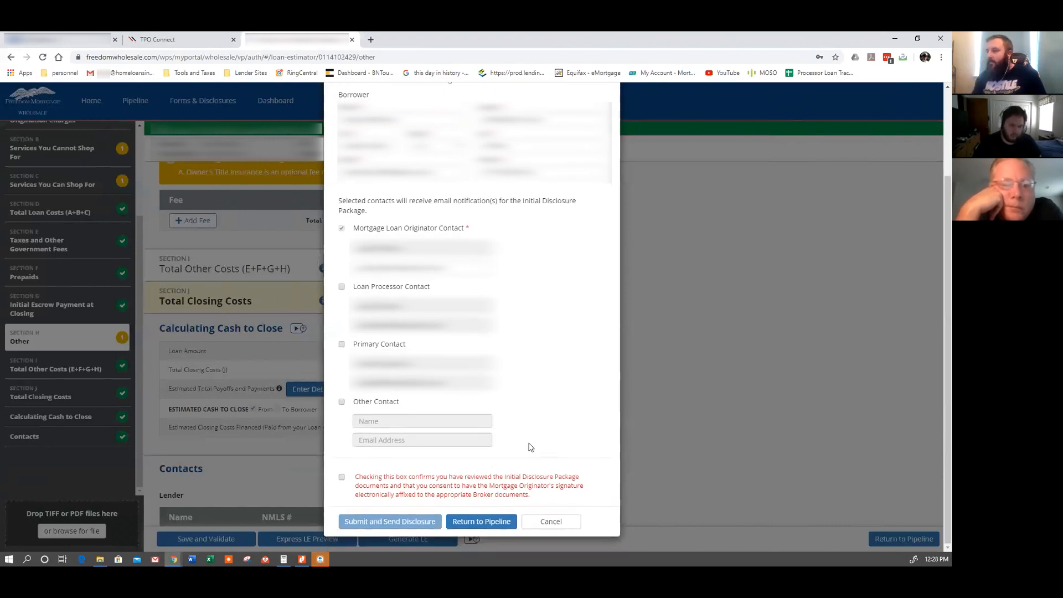
{"action": "left_click", "coordinate": [342, 477]}
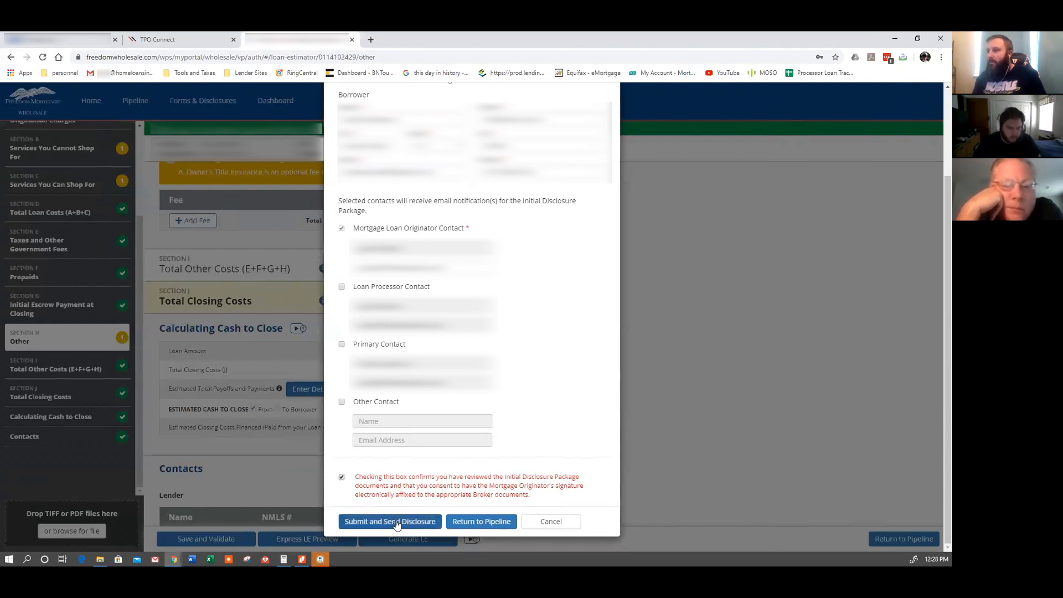
{"action": "left_click", "coordinate": [397, 522]}
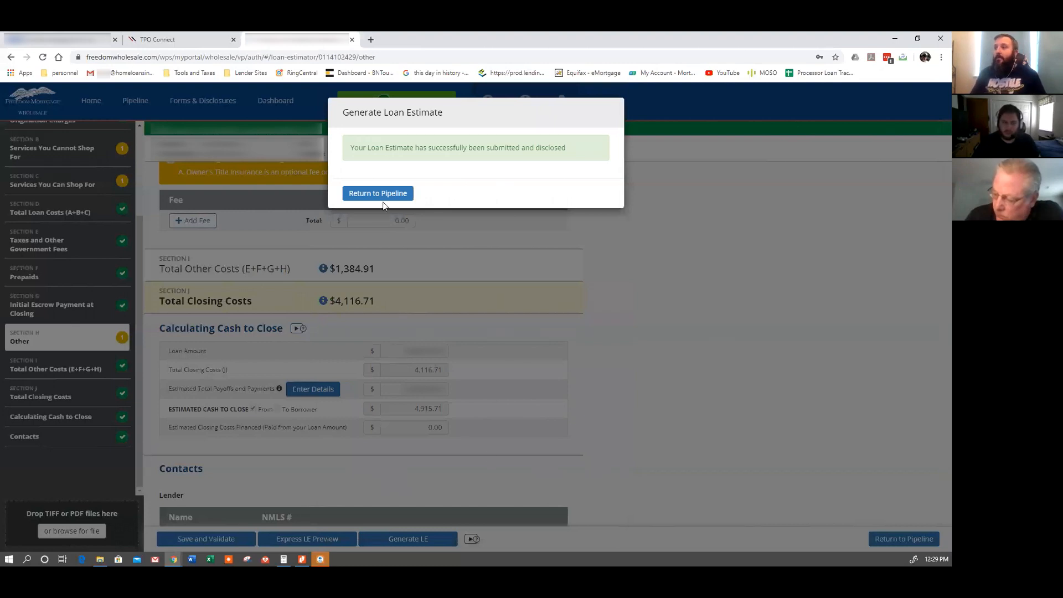
Return to the loan pipeline and bring the VA IRRRL Checklist window onto this screen.
{"action": "left_click", "coordinate": [385, 195]}
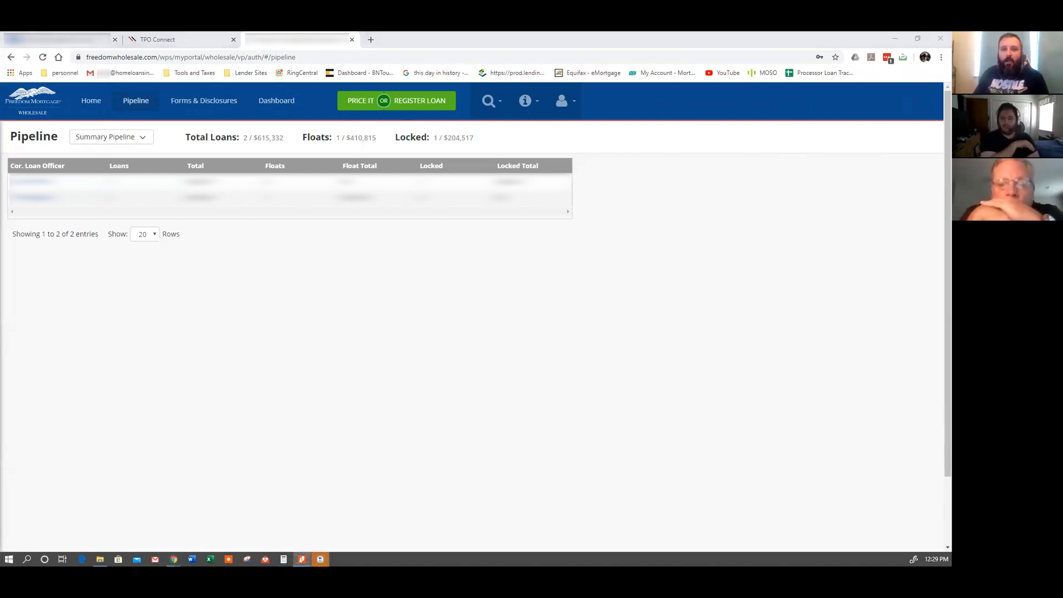
{"action": "left_click_drag", "start_coordinate": [951, 105], "coordinate": [646, 99]}
Maximize the VA IRRRL Submission Checklist in Nitro Pro, read through it, then minimize it.
{"action": "left_click", "coordinate": [728, 111]}
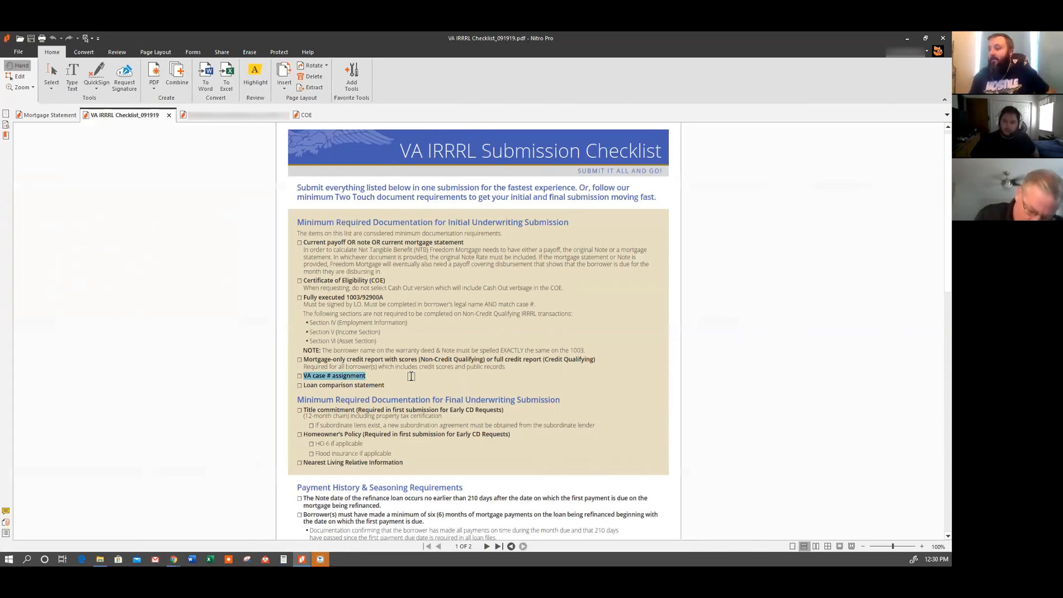
{"action": "scroll", "coordinate": [409, 392], "scroll_direction": "down", "scroll_amount": 1}
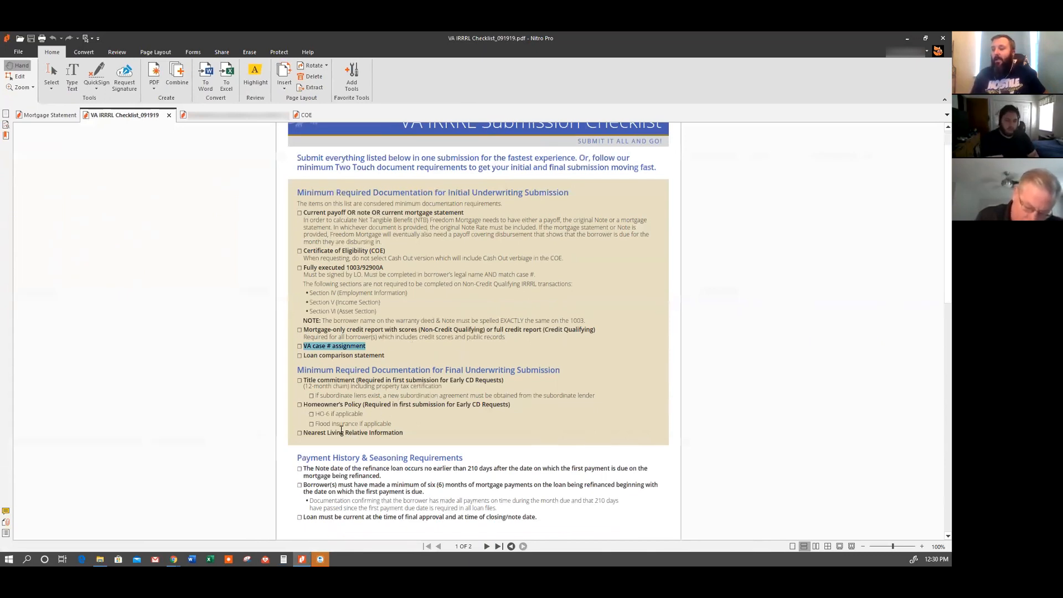
{"action": "scroll", "coordinate": [176, 372], "scroll_direction": "down", "scroll_amount": 2}
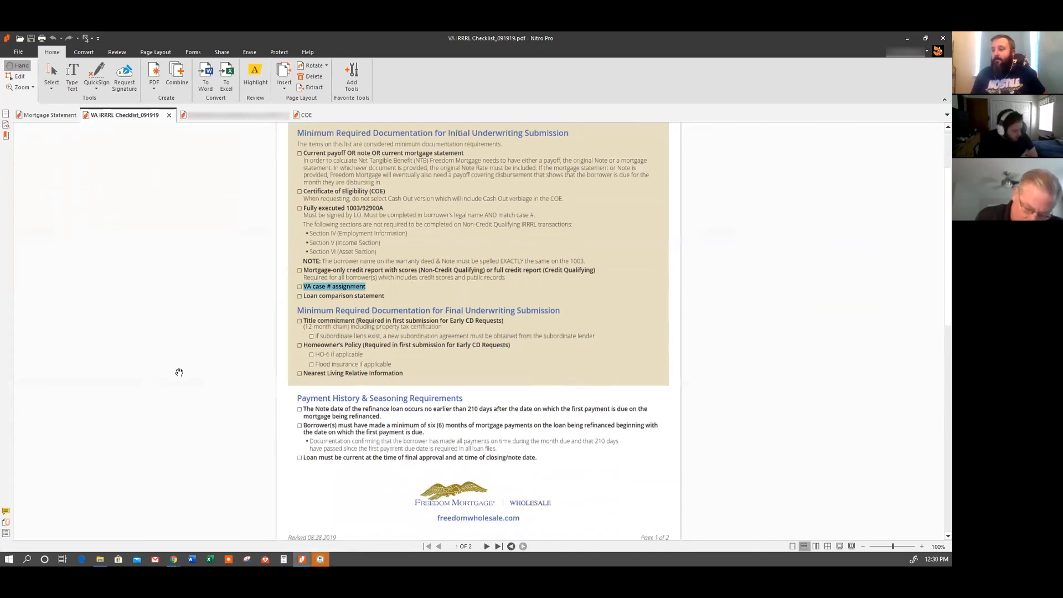
{"action": "scroll", "coordinate": [186, 372], "scroll_direction": "up", "scroll_amount": 3}
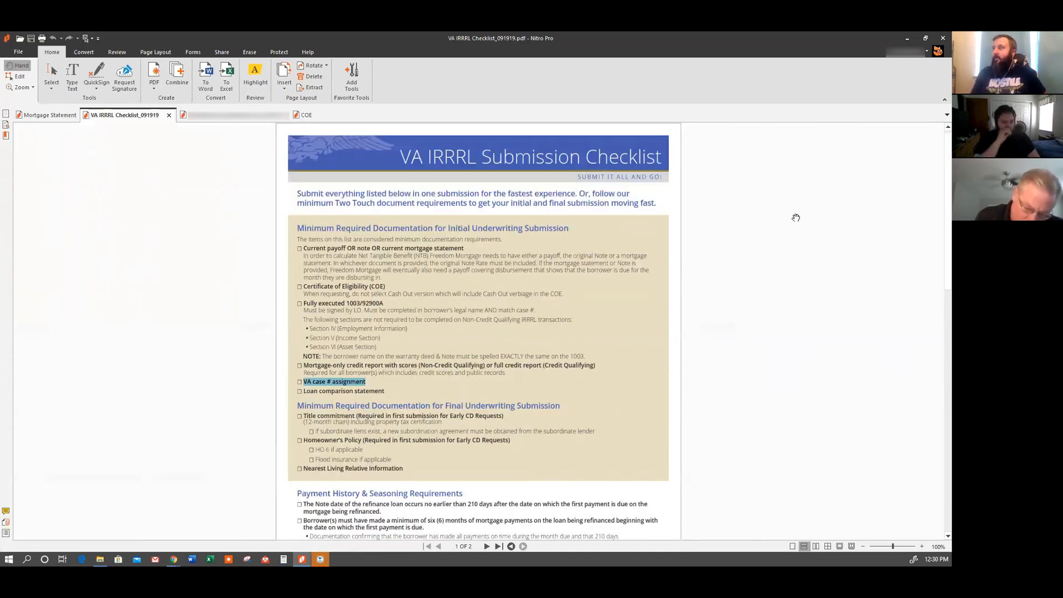
{"action": "left_click", "coordinate": [914, 38]}
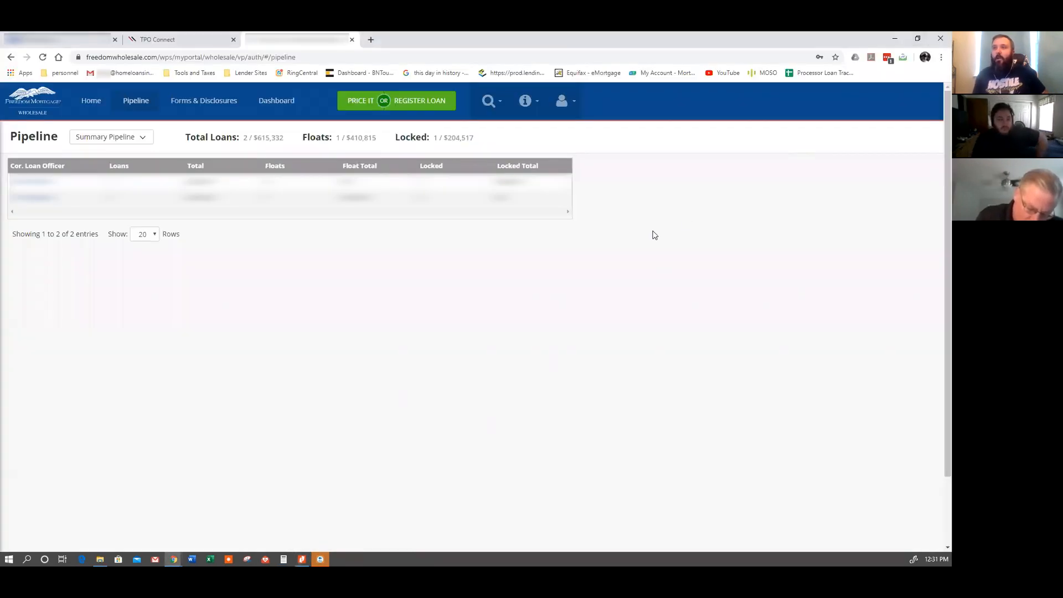